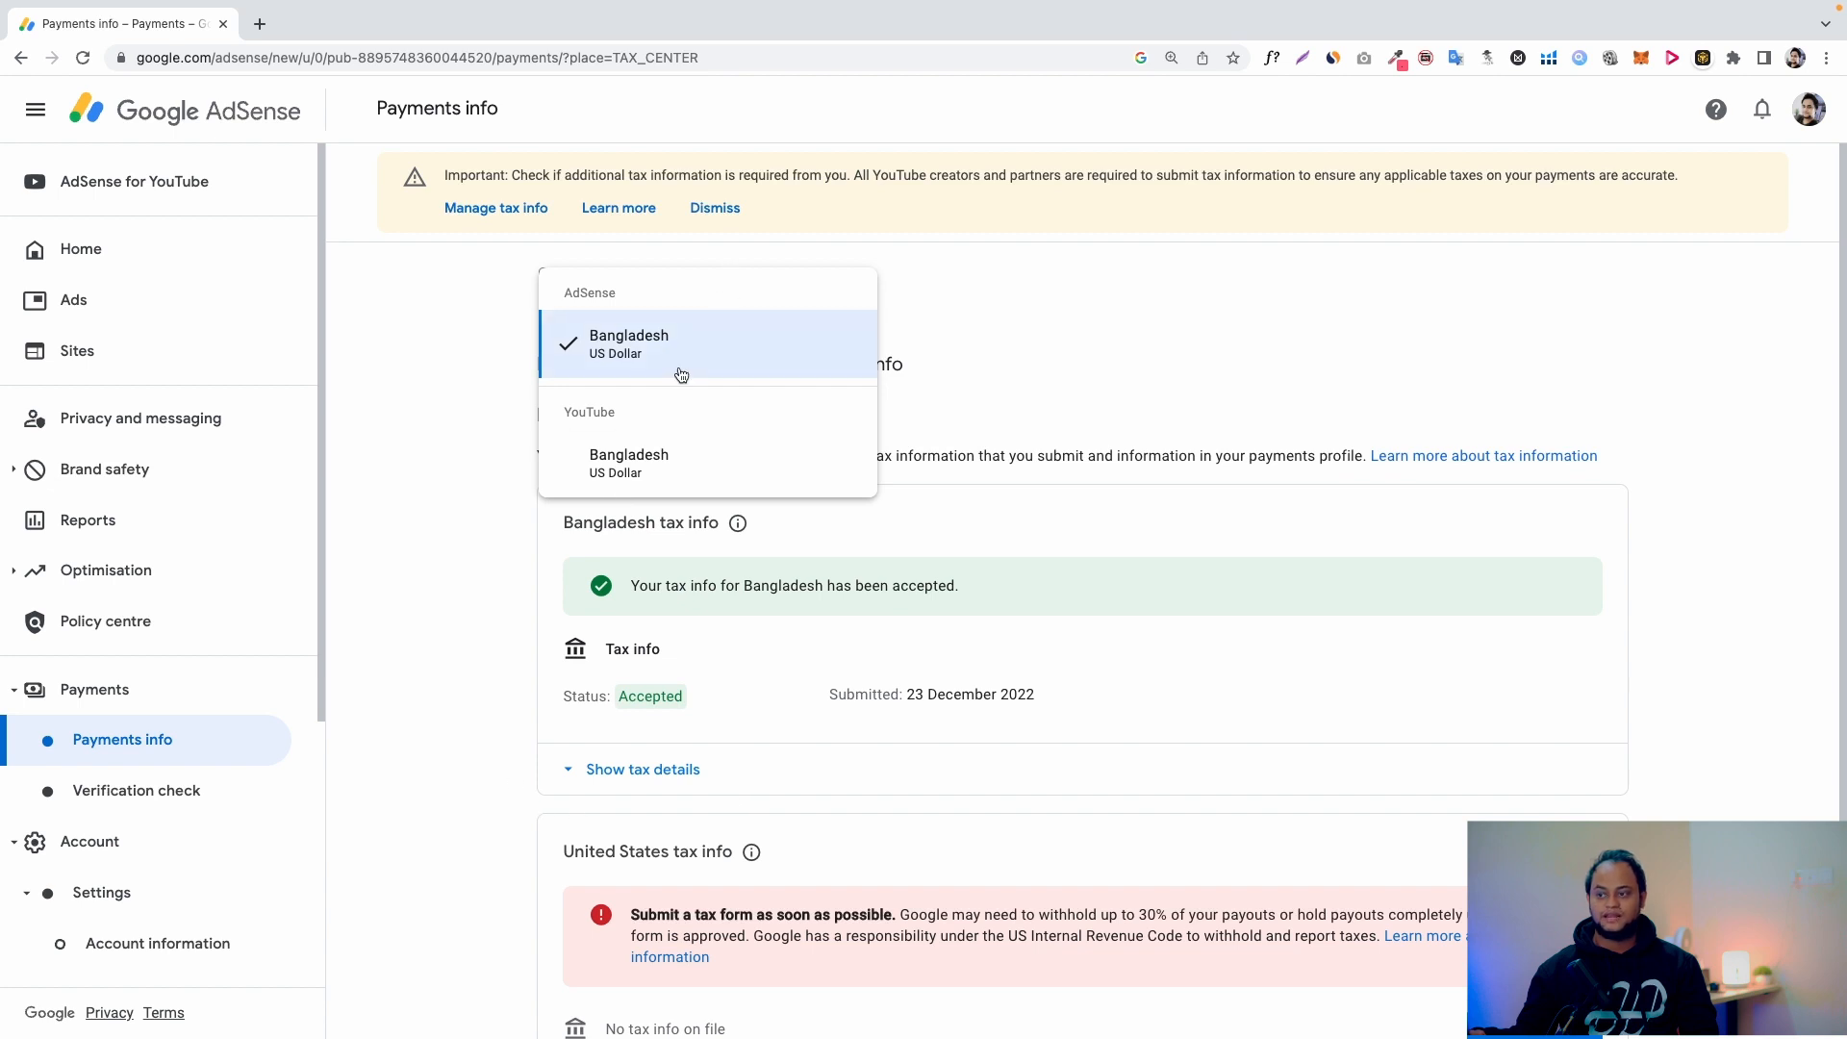
Switch to the YouTube (Bangladesh) payments account and open tax info management from the payments profile settings.
click(687, 456)
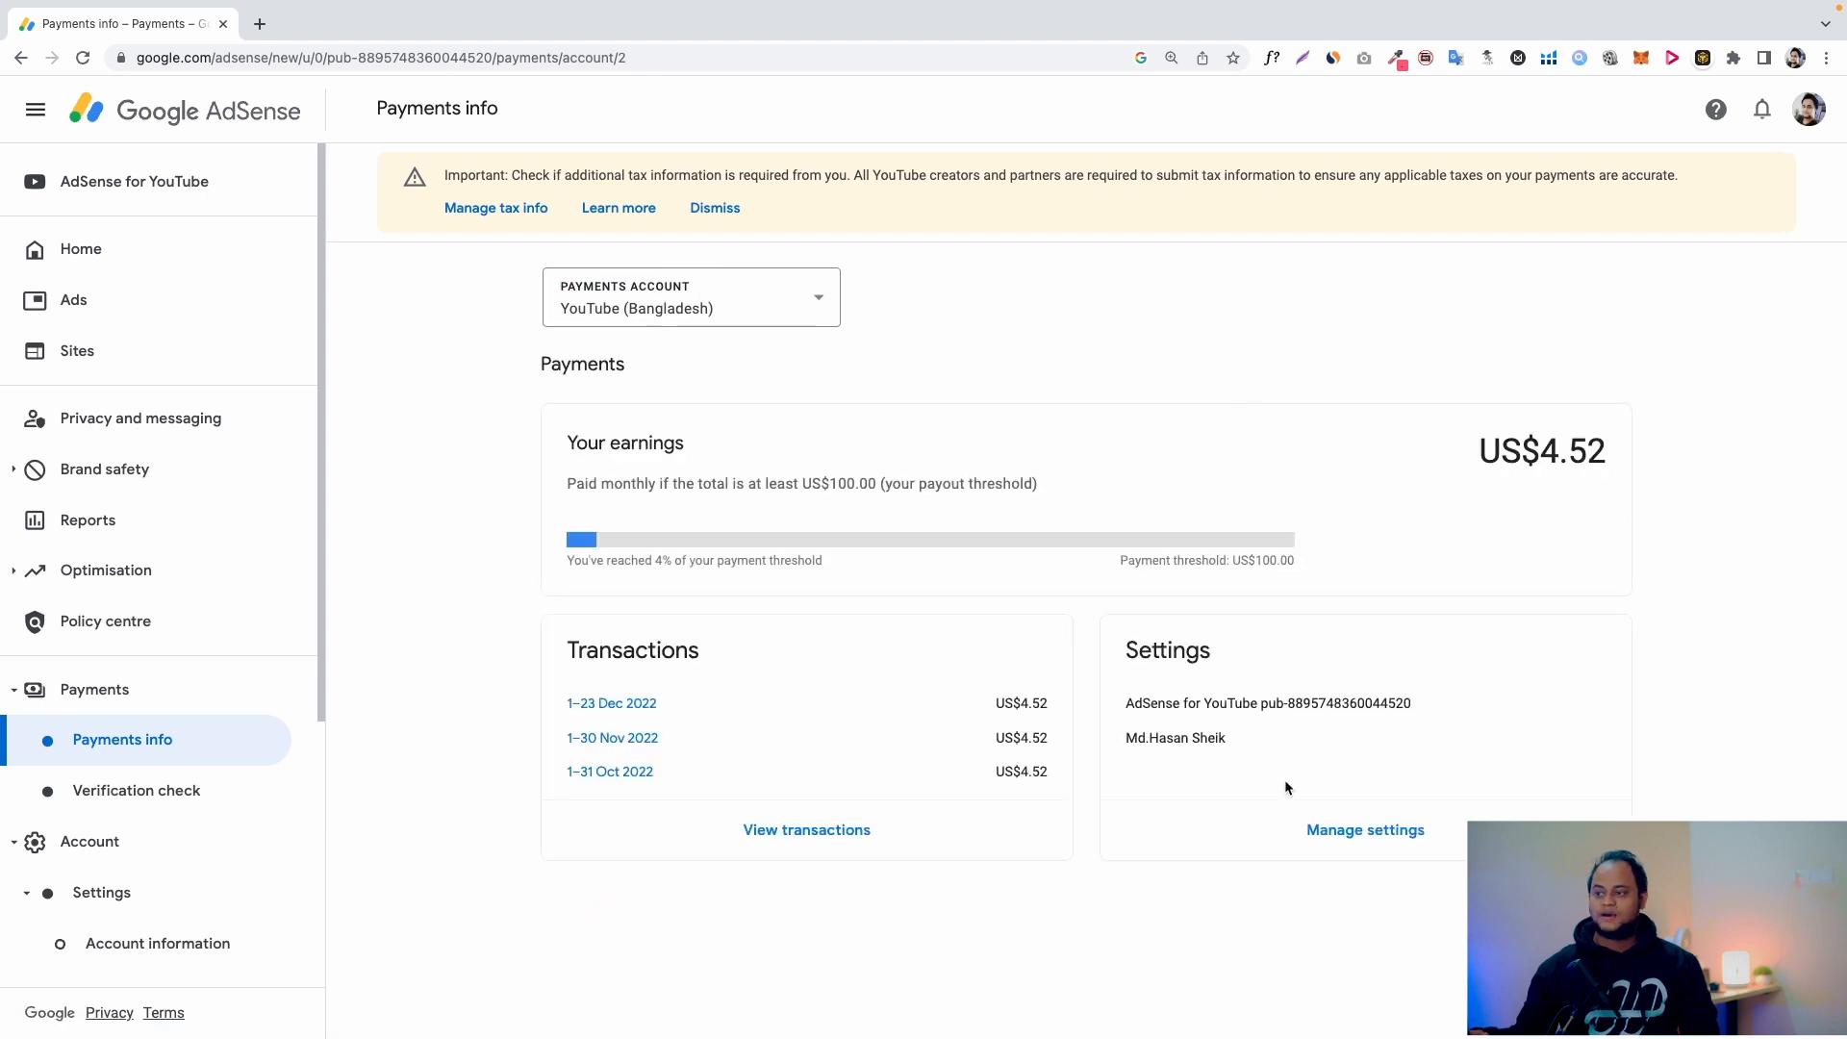
click(1360, 840)
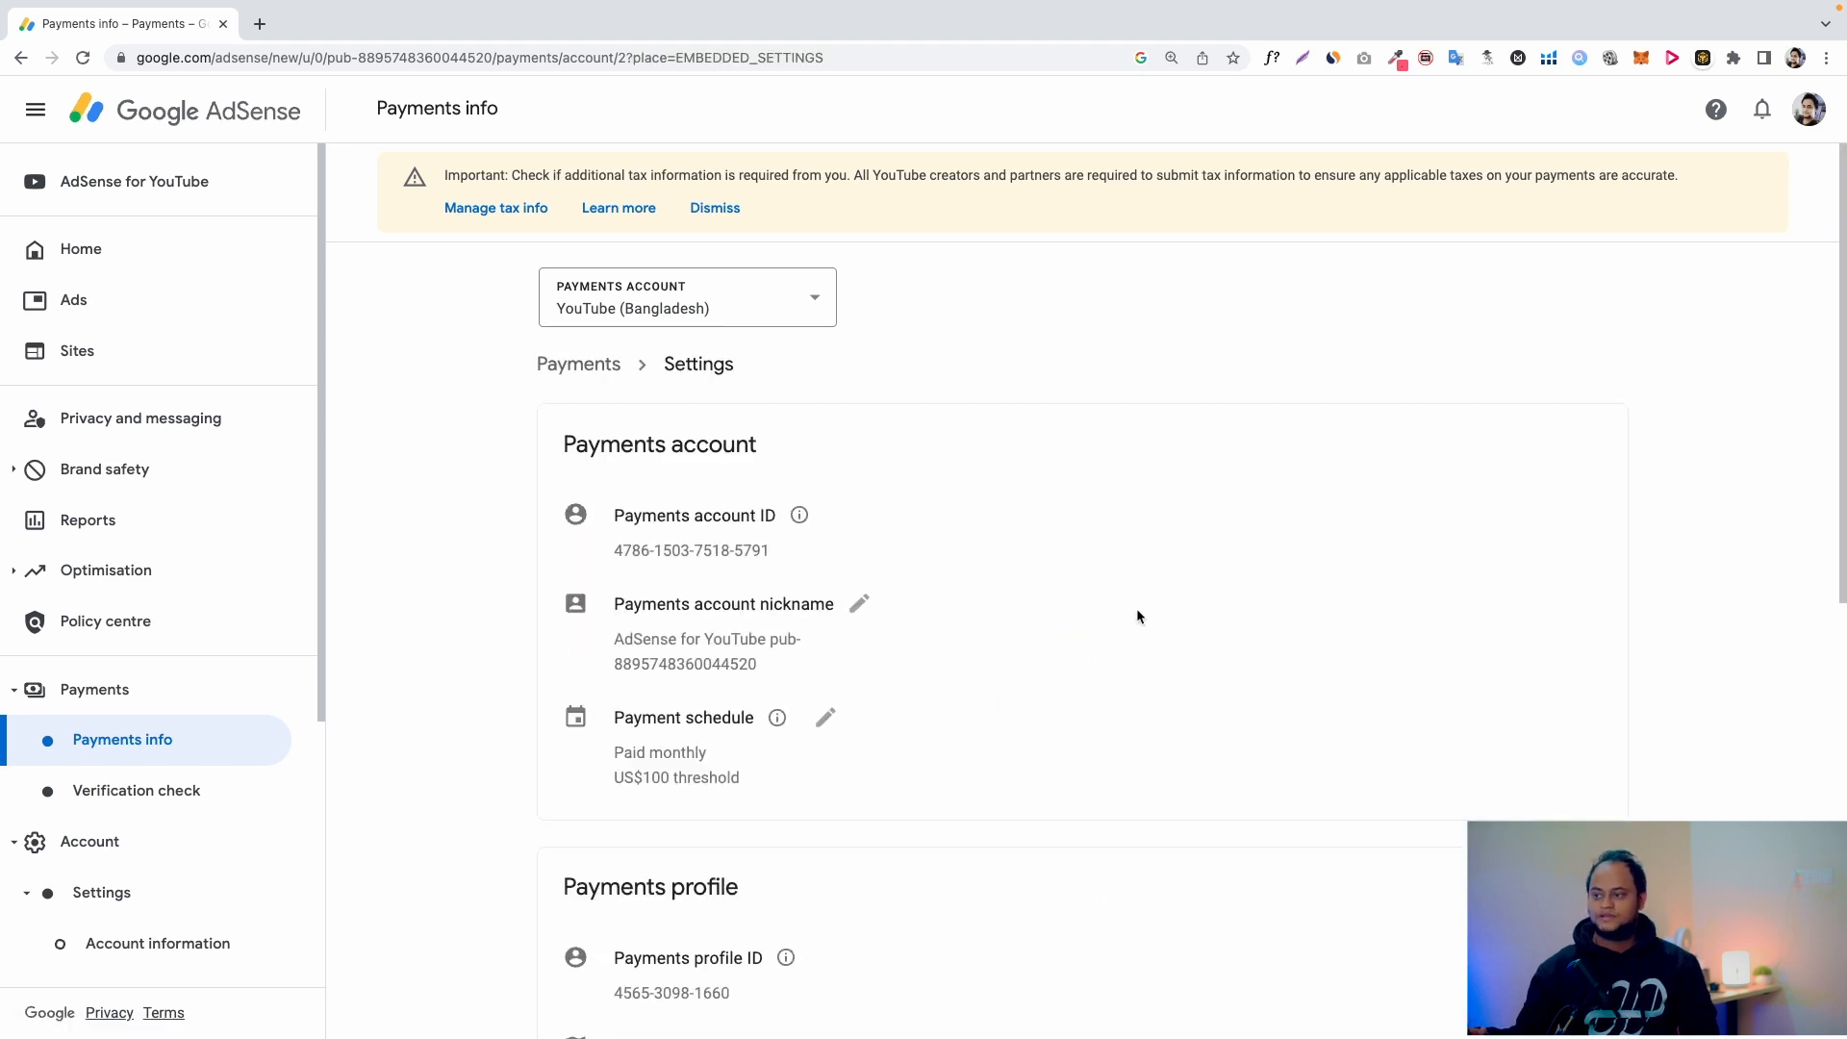
scroll(1129, 616, down, 5)
scroll(1127, 608, down, 1)
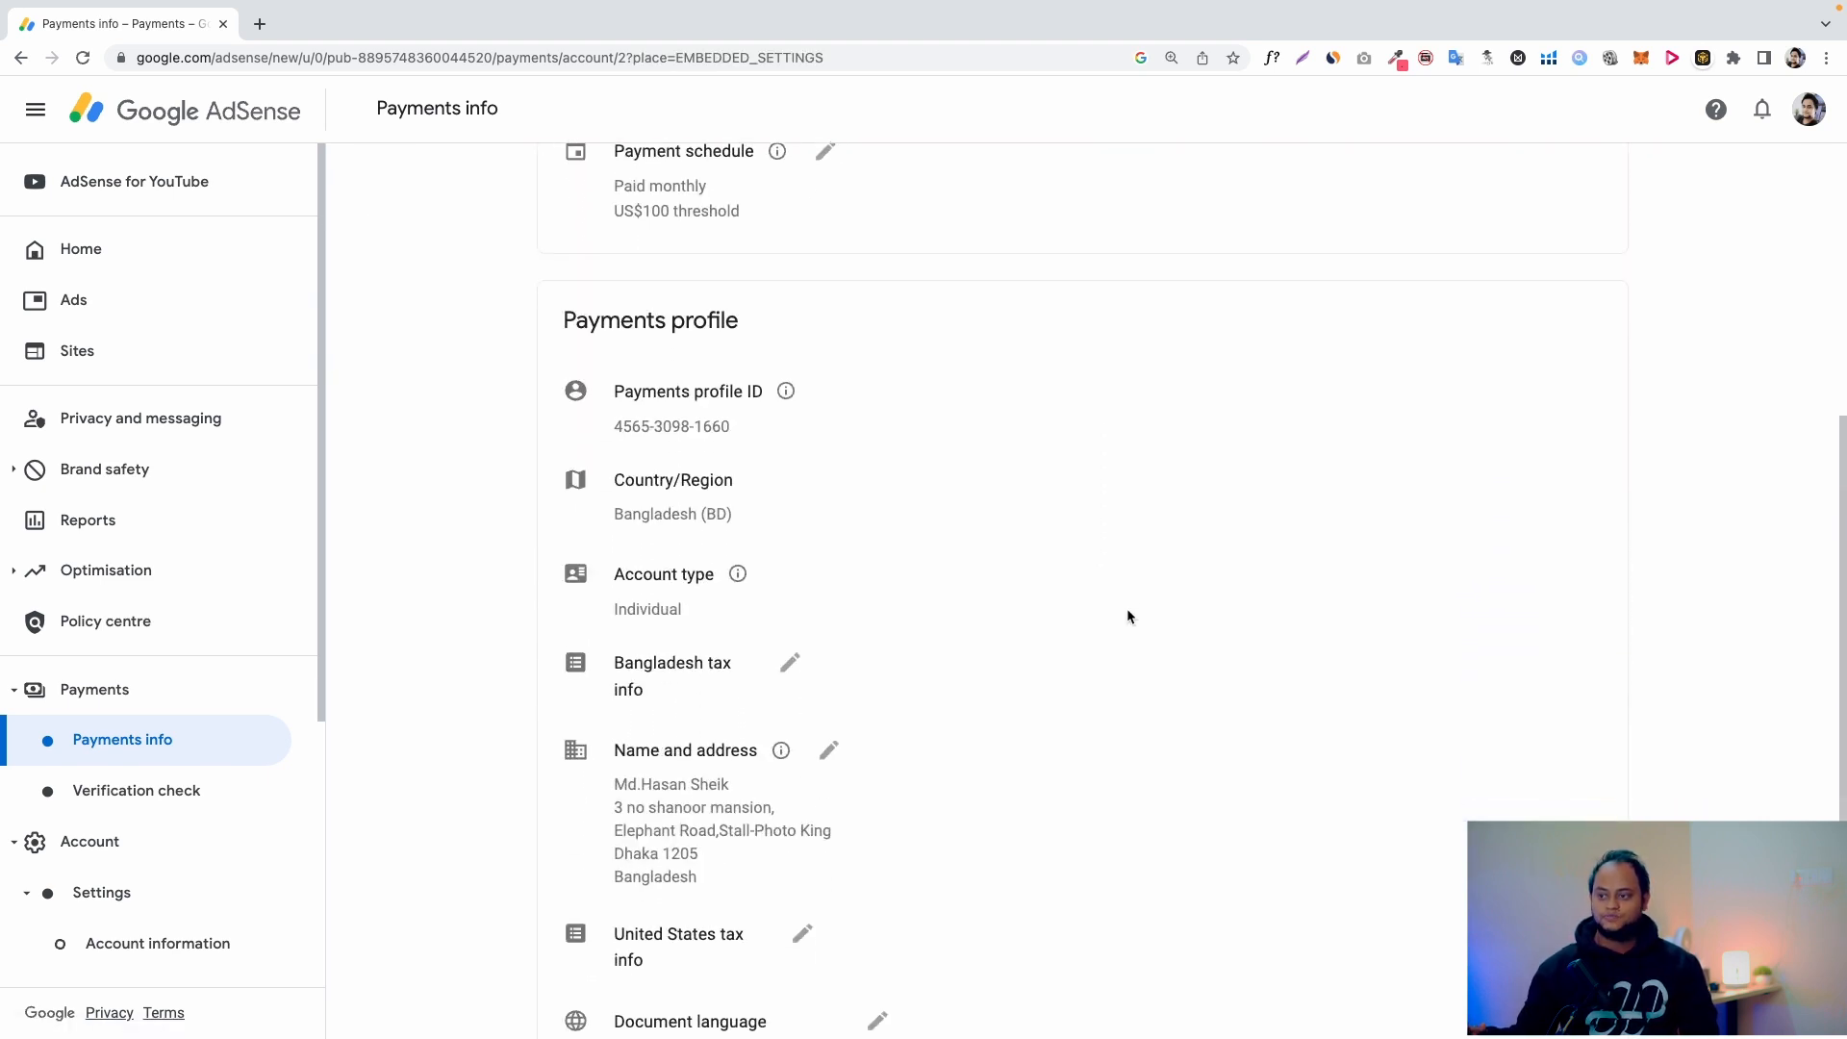
click(790, 663)
click(702, 719)
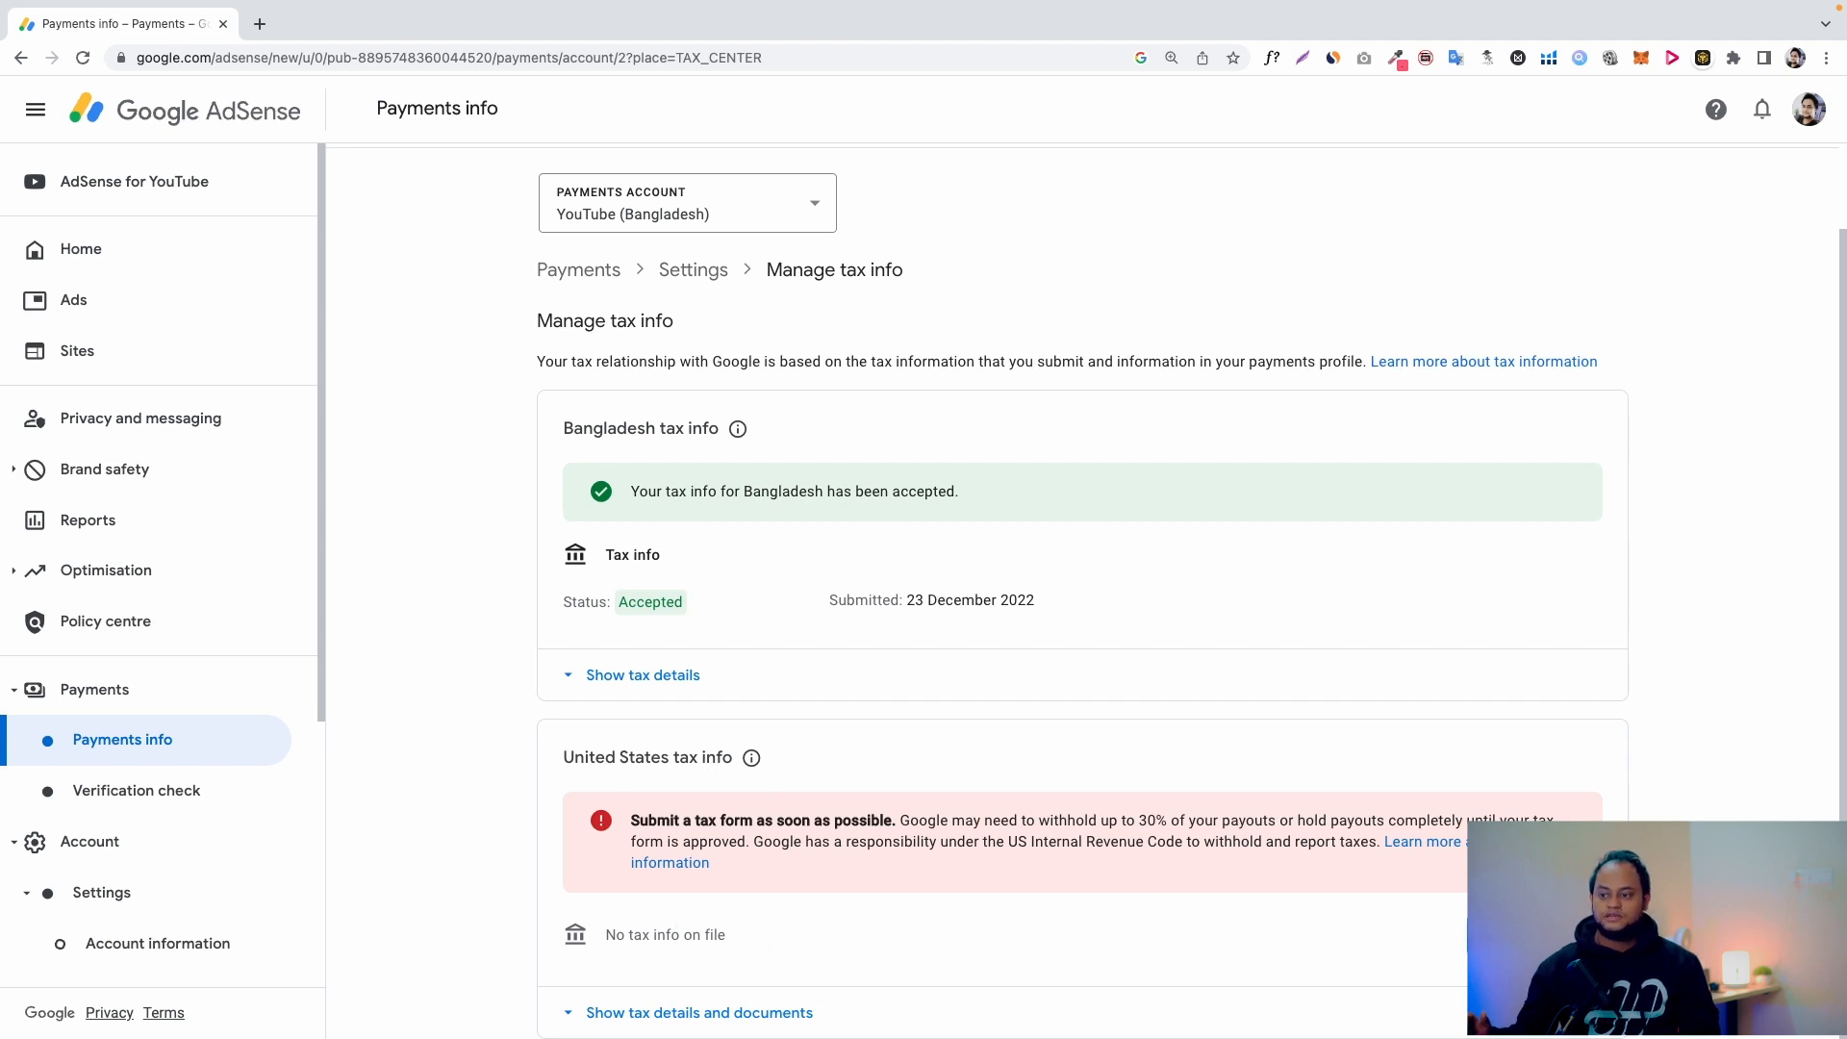
Start a new United States tax form and verify the account by submitting its password.
click(1534, 936)
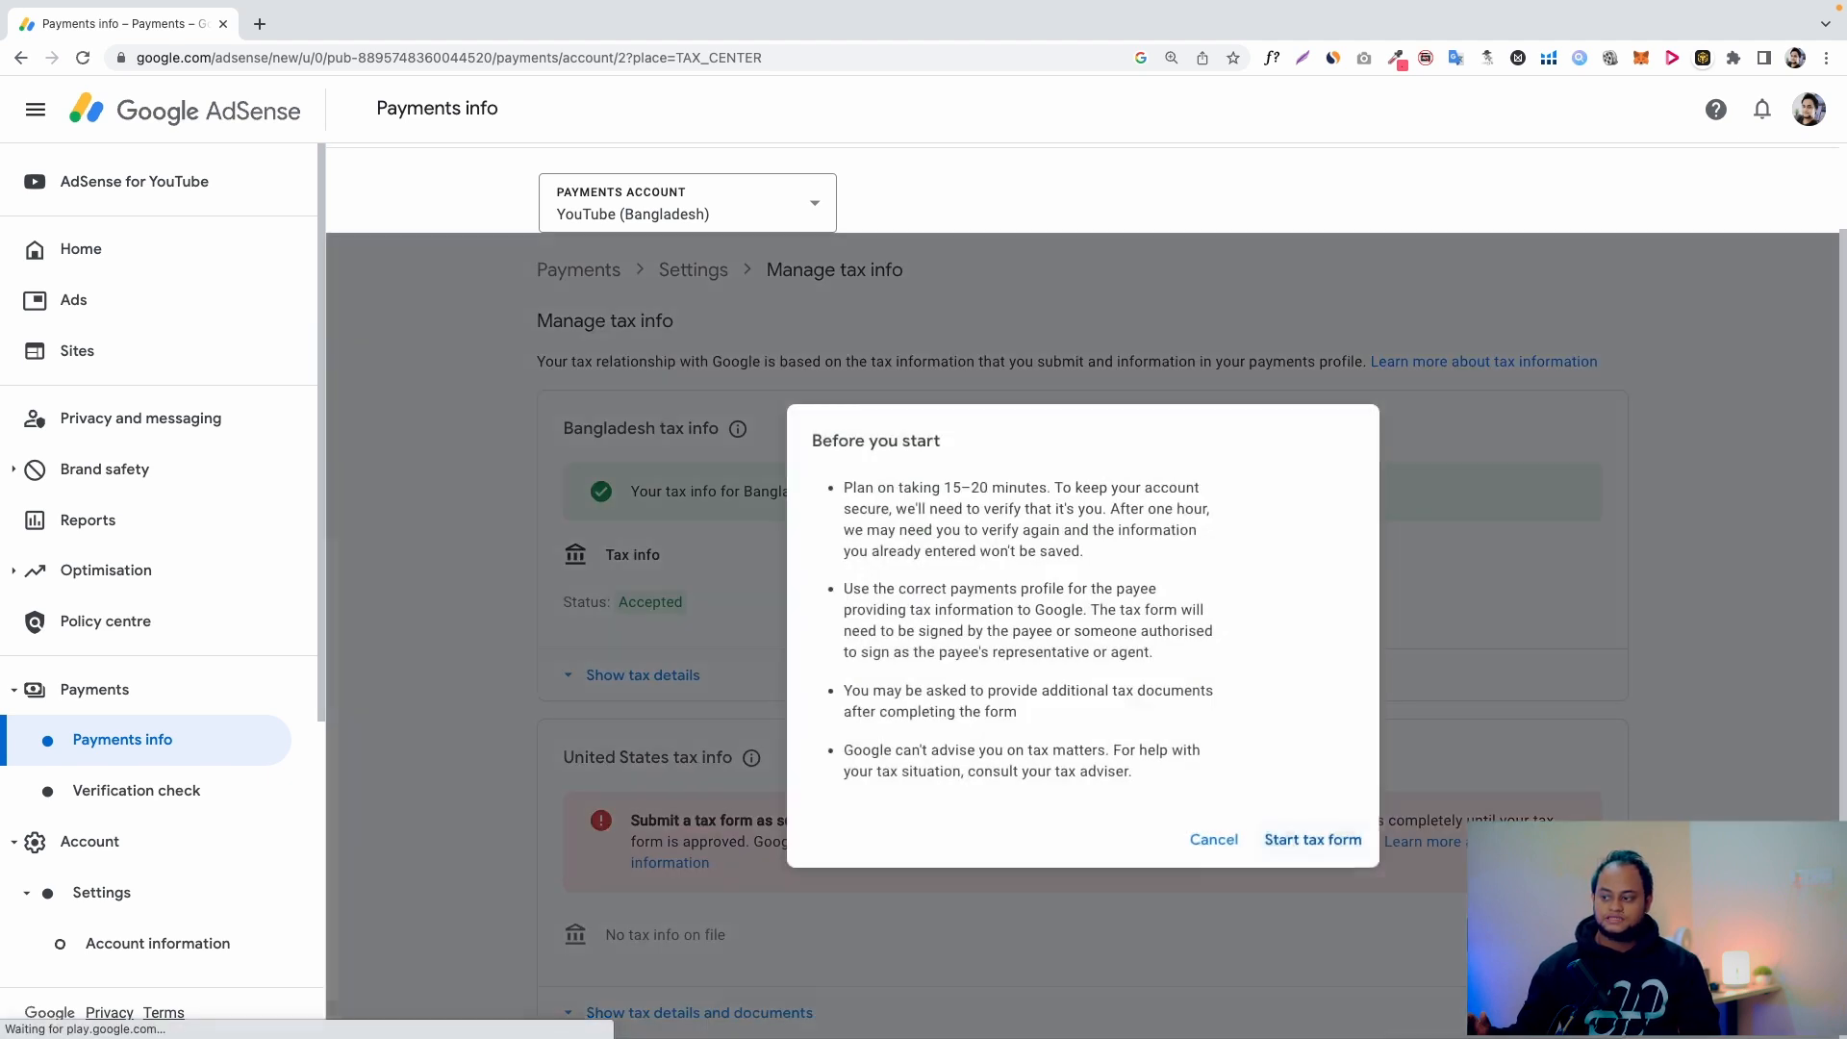
click(1300, 843)
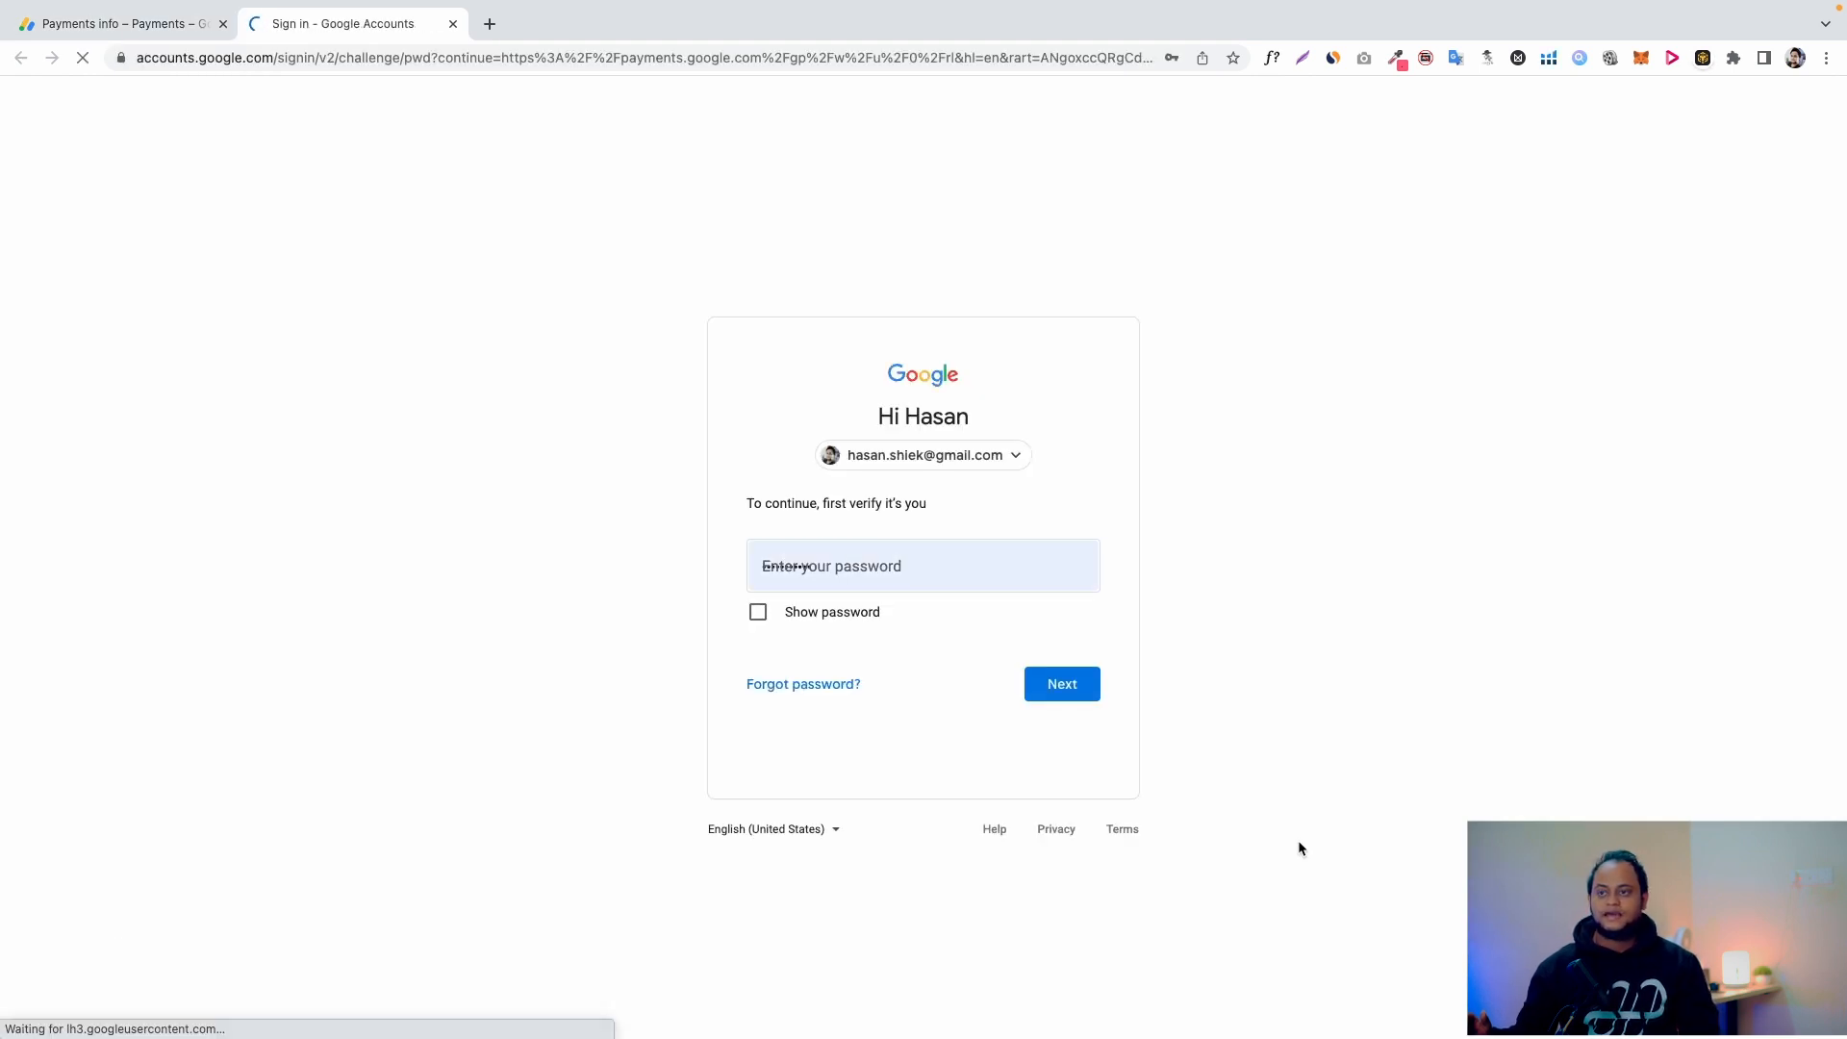
click(1069, 691)
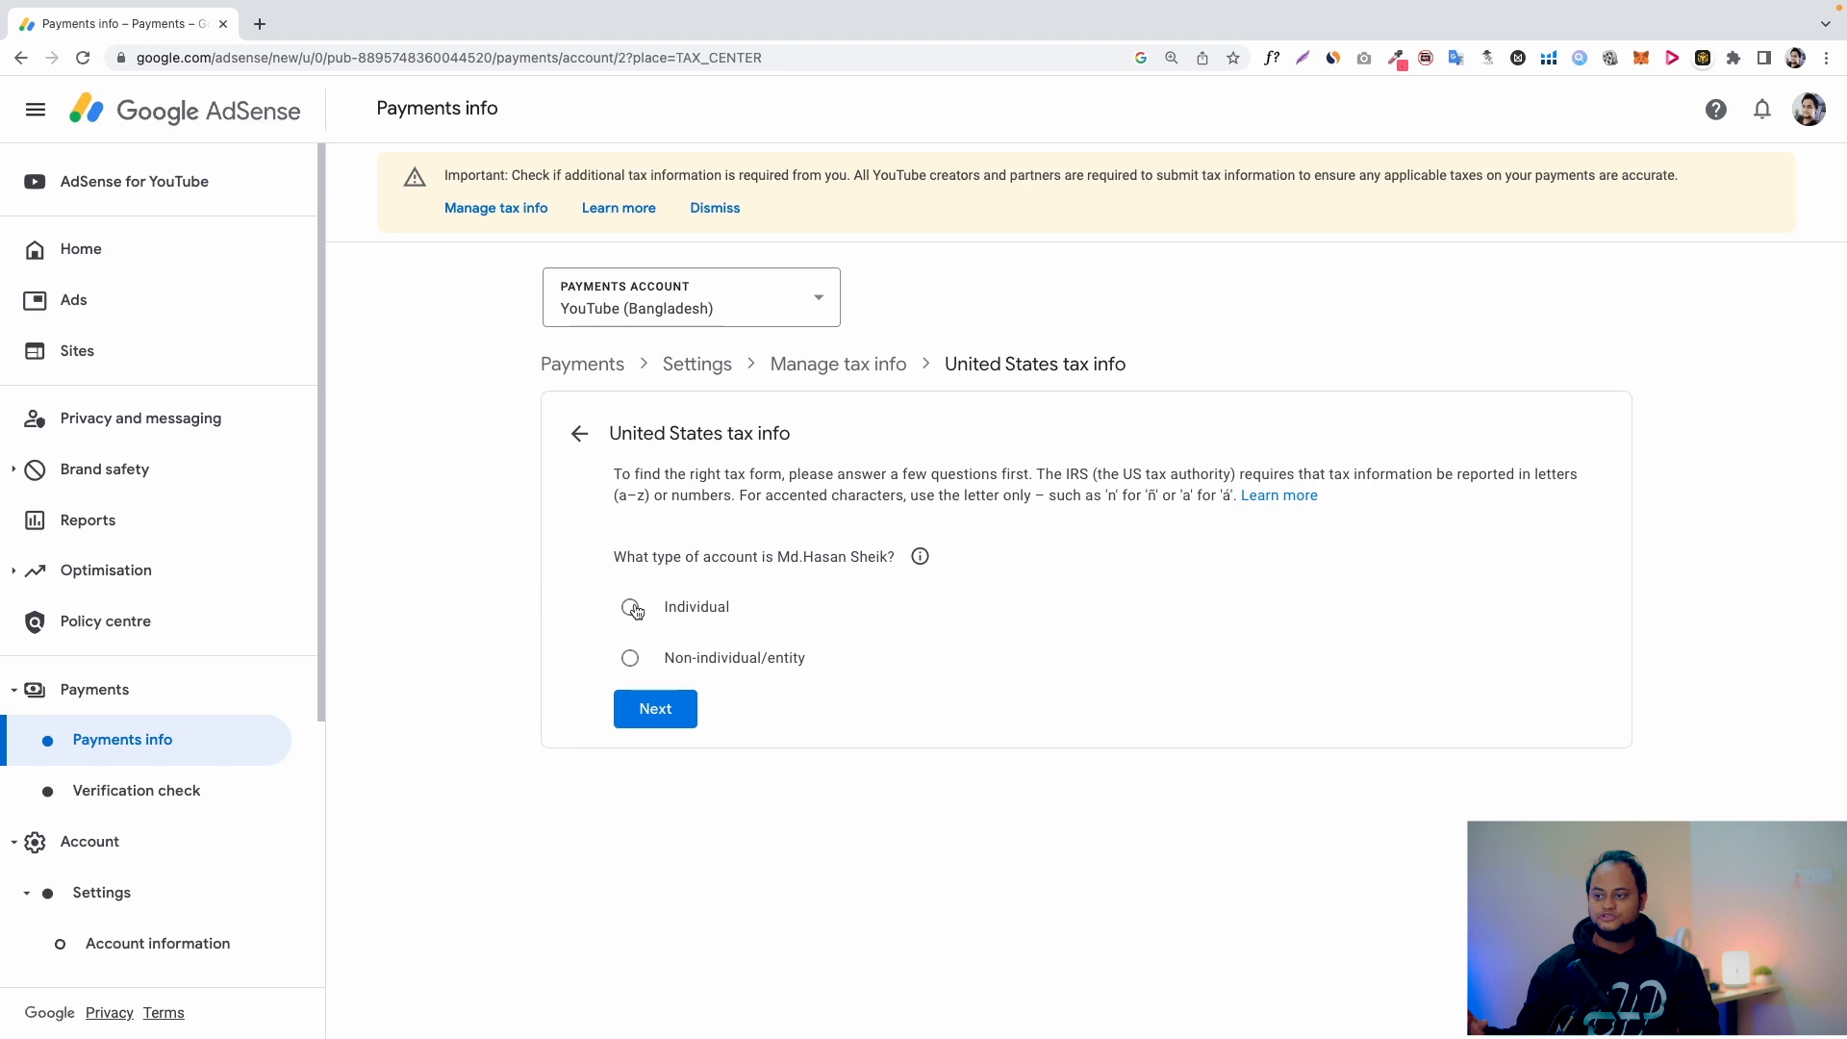
Declare an individual account that is not a US citizen or resident, and start the W-8BEN form.
click(676, 734)
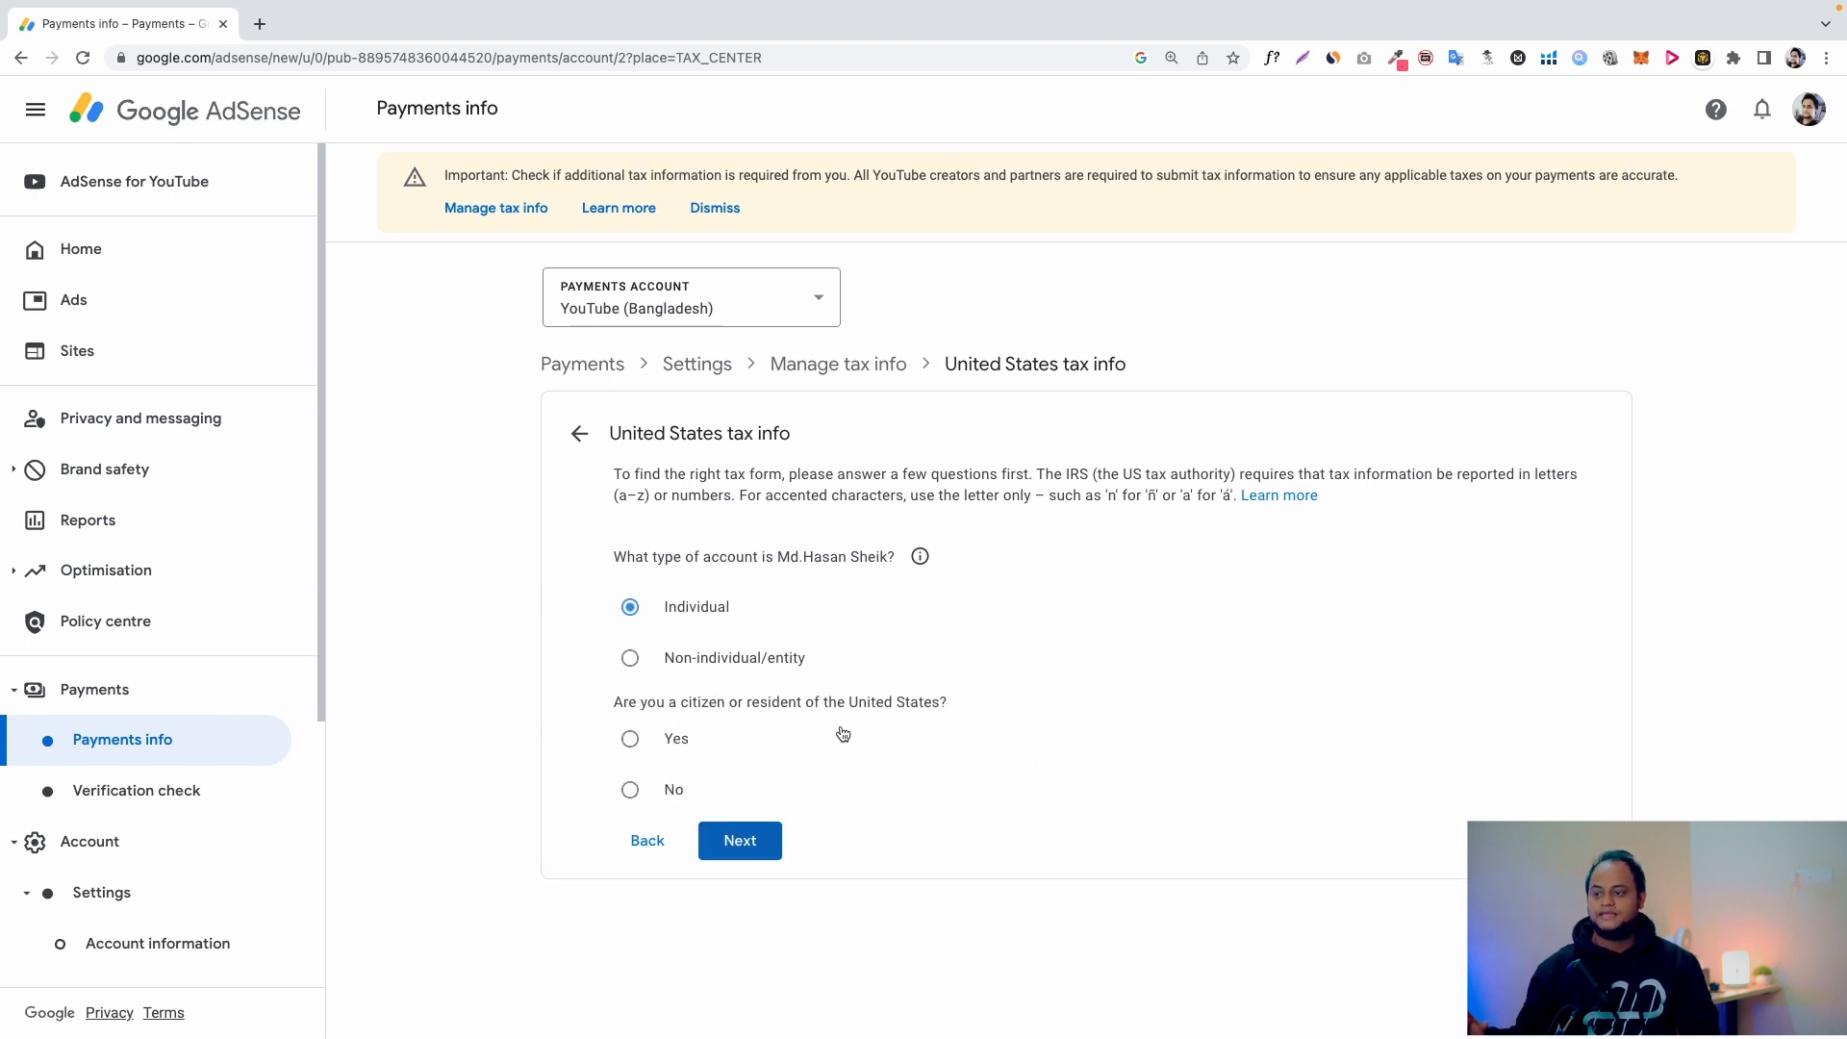
click(631, 790)
click(760, 840)
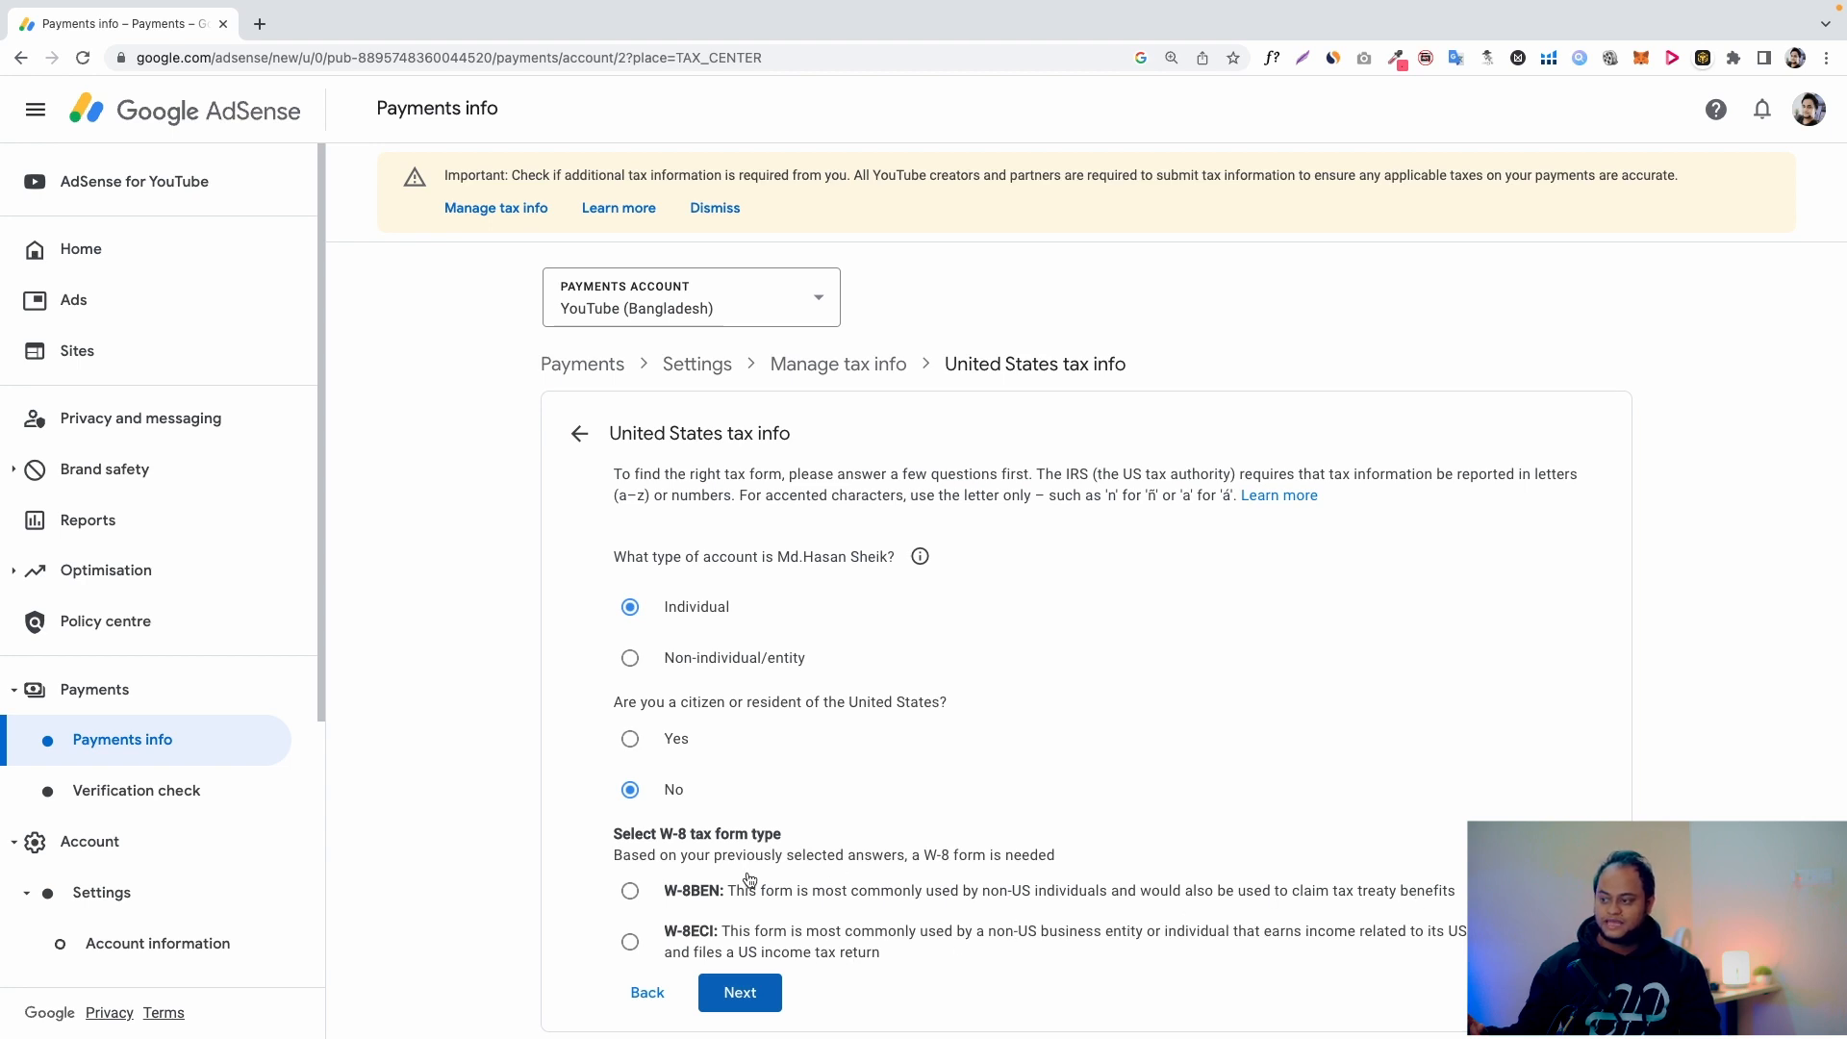
click(632, 890)
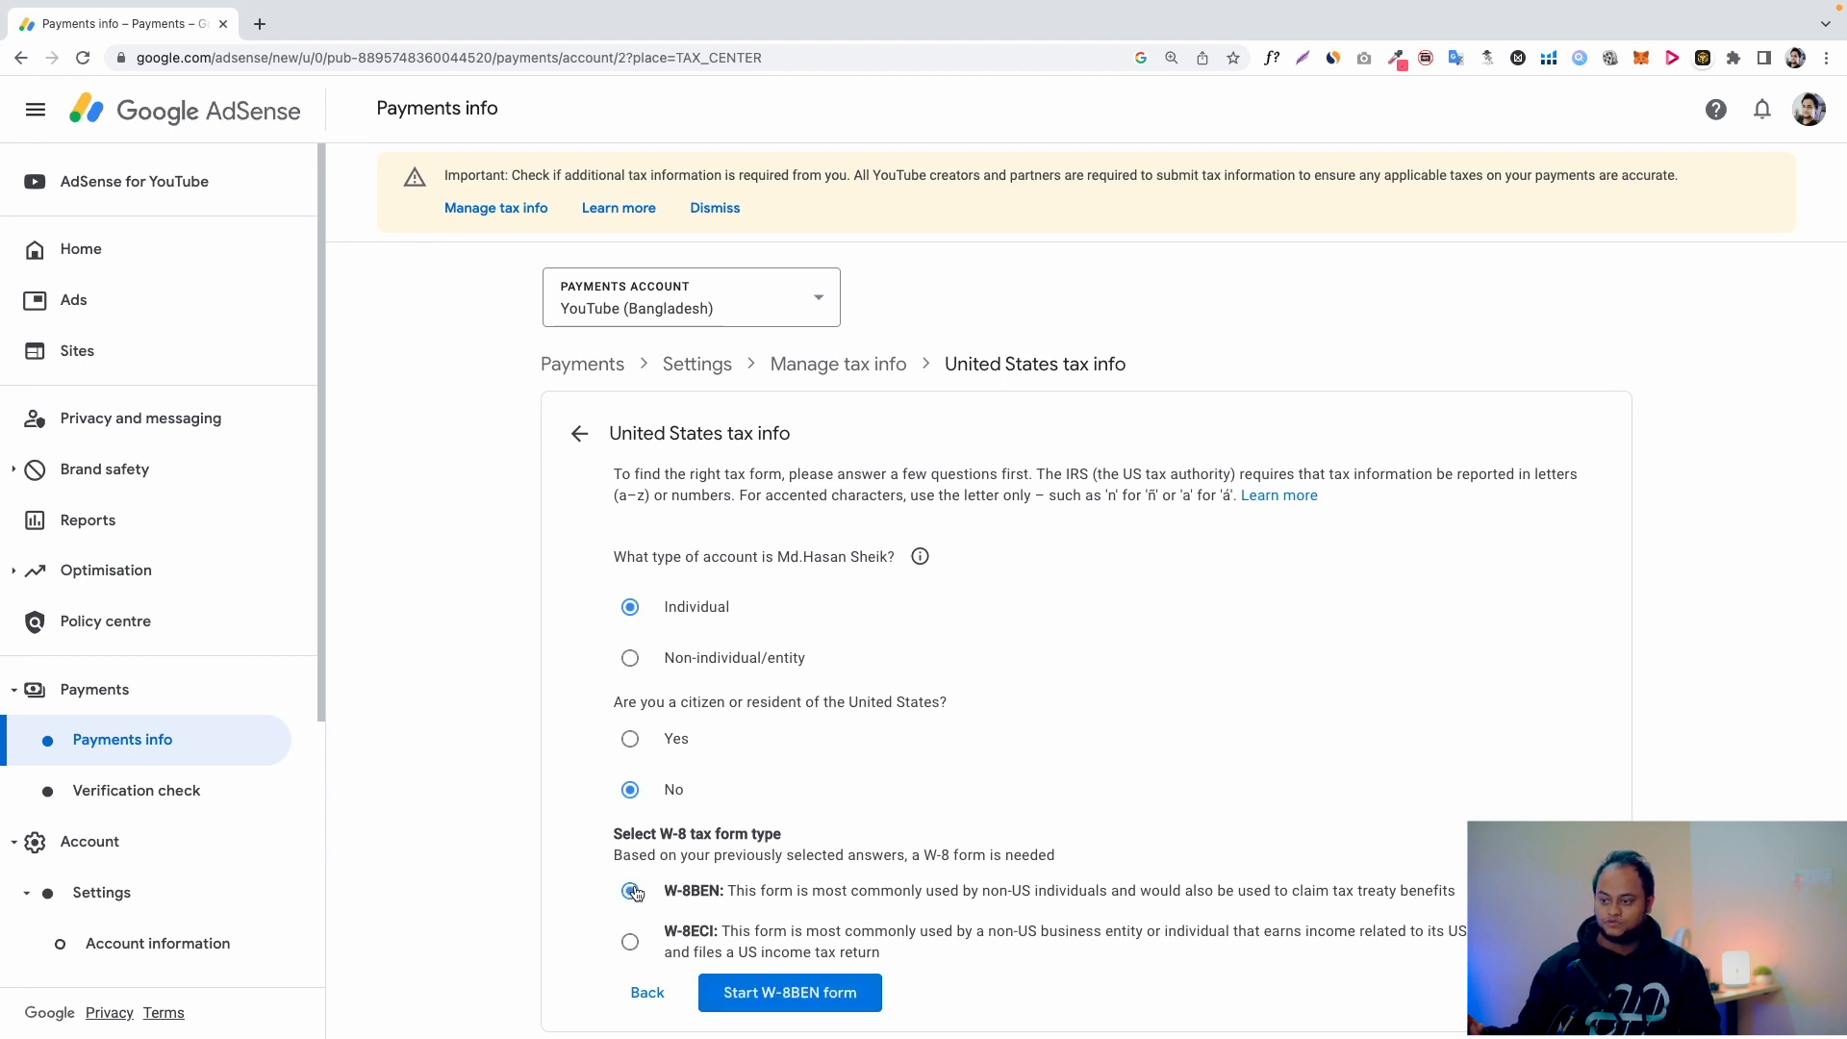
click(786, 991)
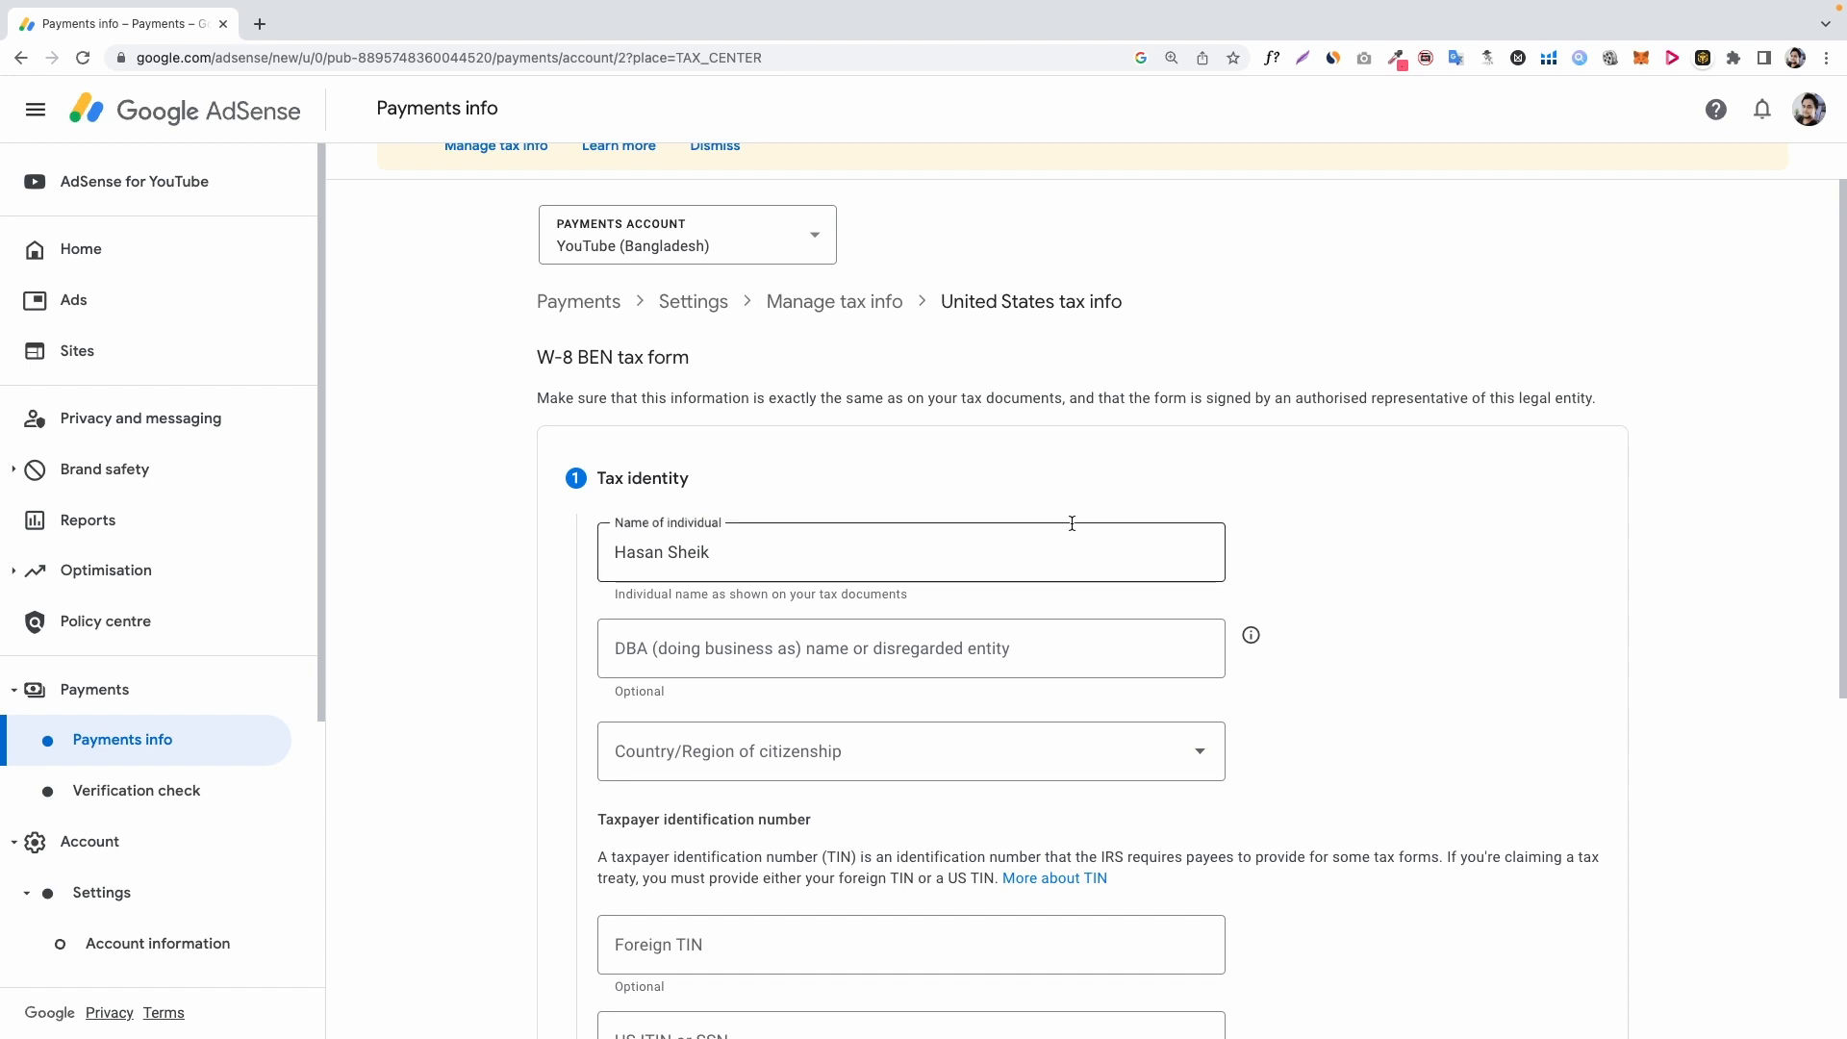
Set the country/region of citizenship to Bangladesh in the tax identity section.
click(1098, 537)
scroll(1099, 539, down, 2)
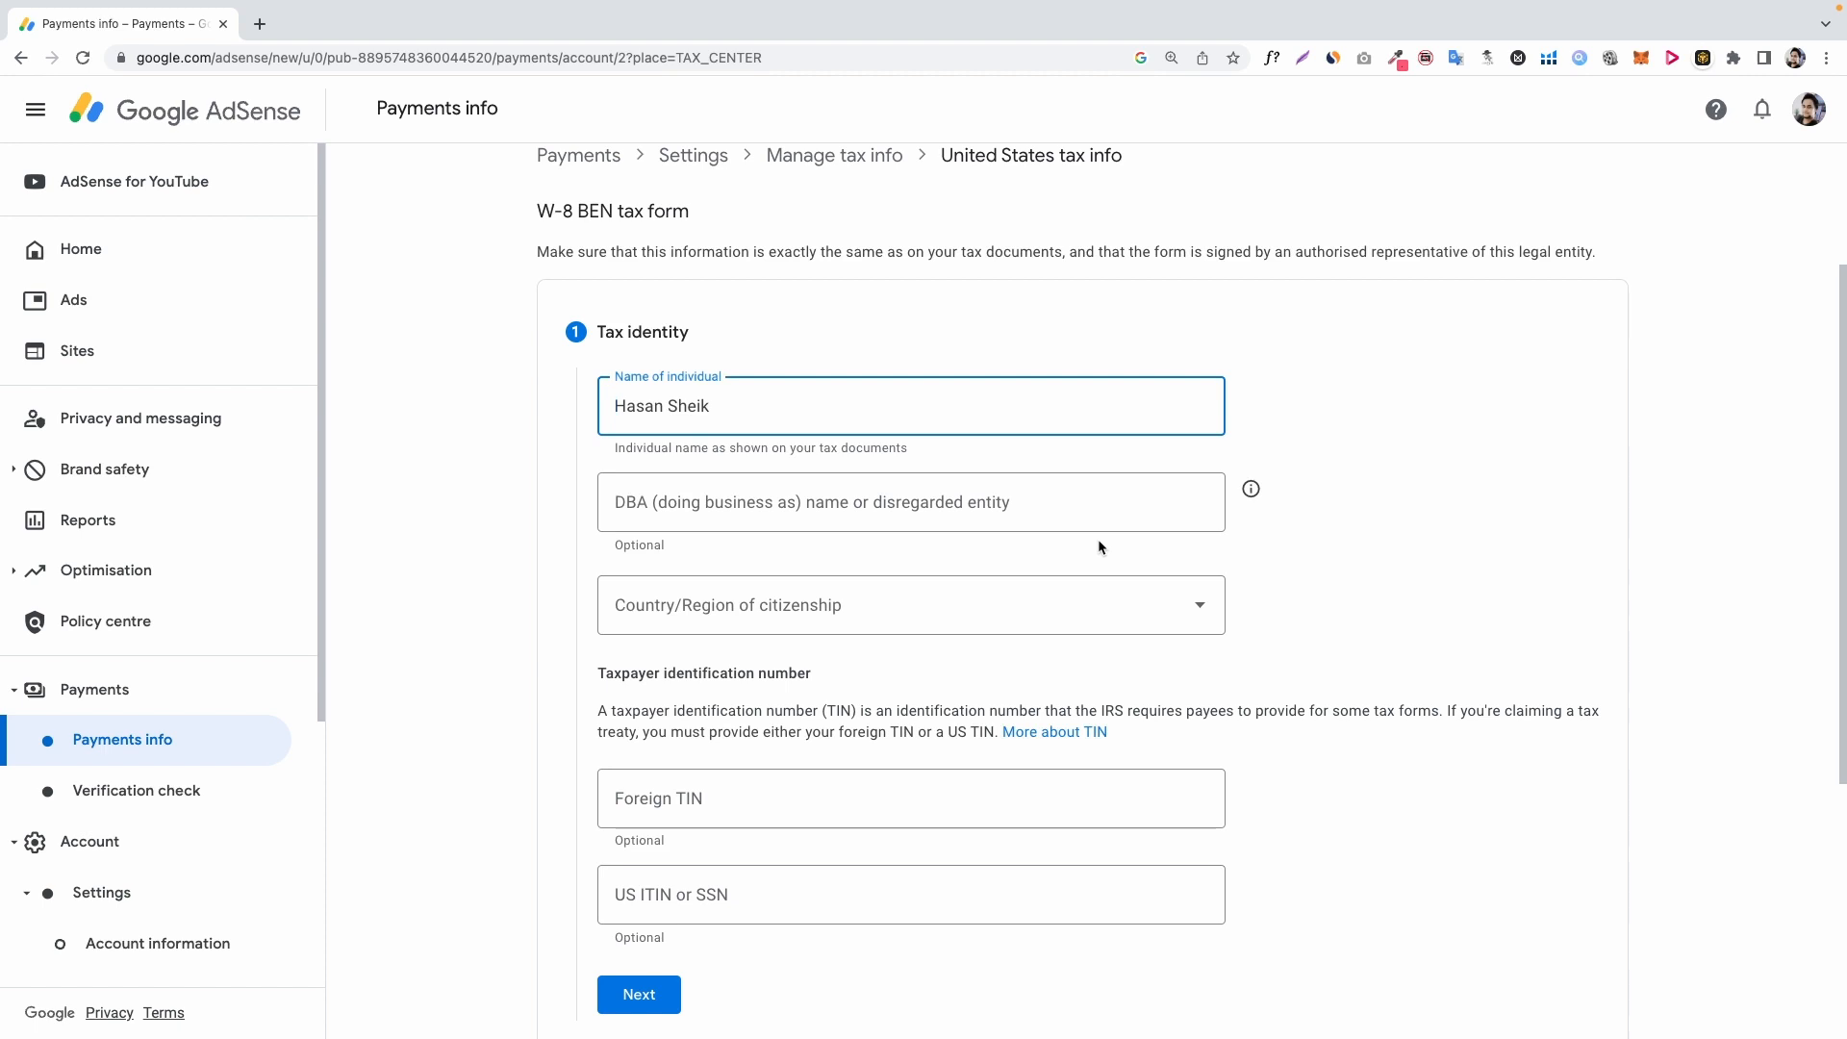
click(1015, 604)
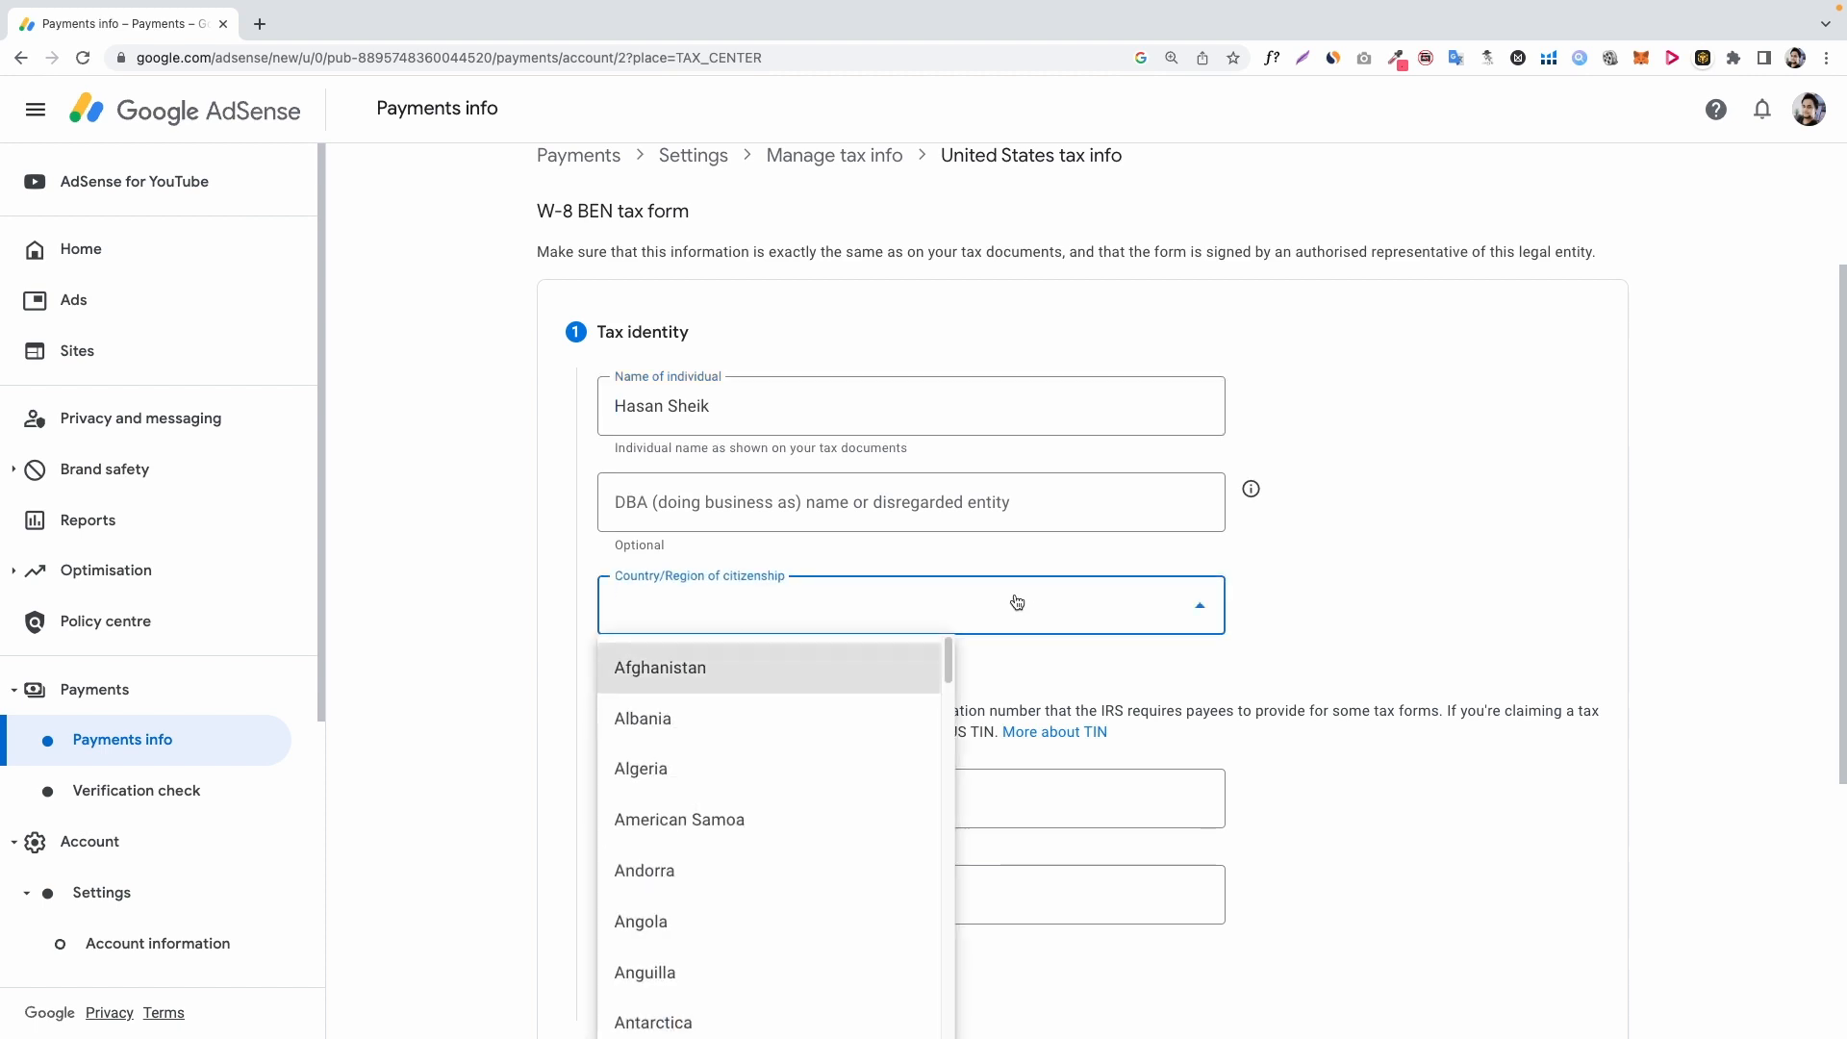
scroll(872, 733, down, 8)
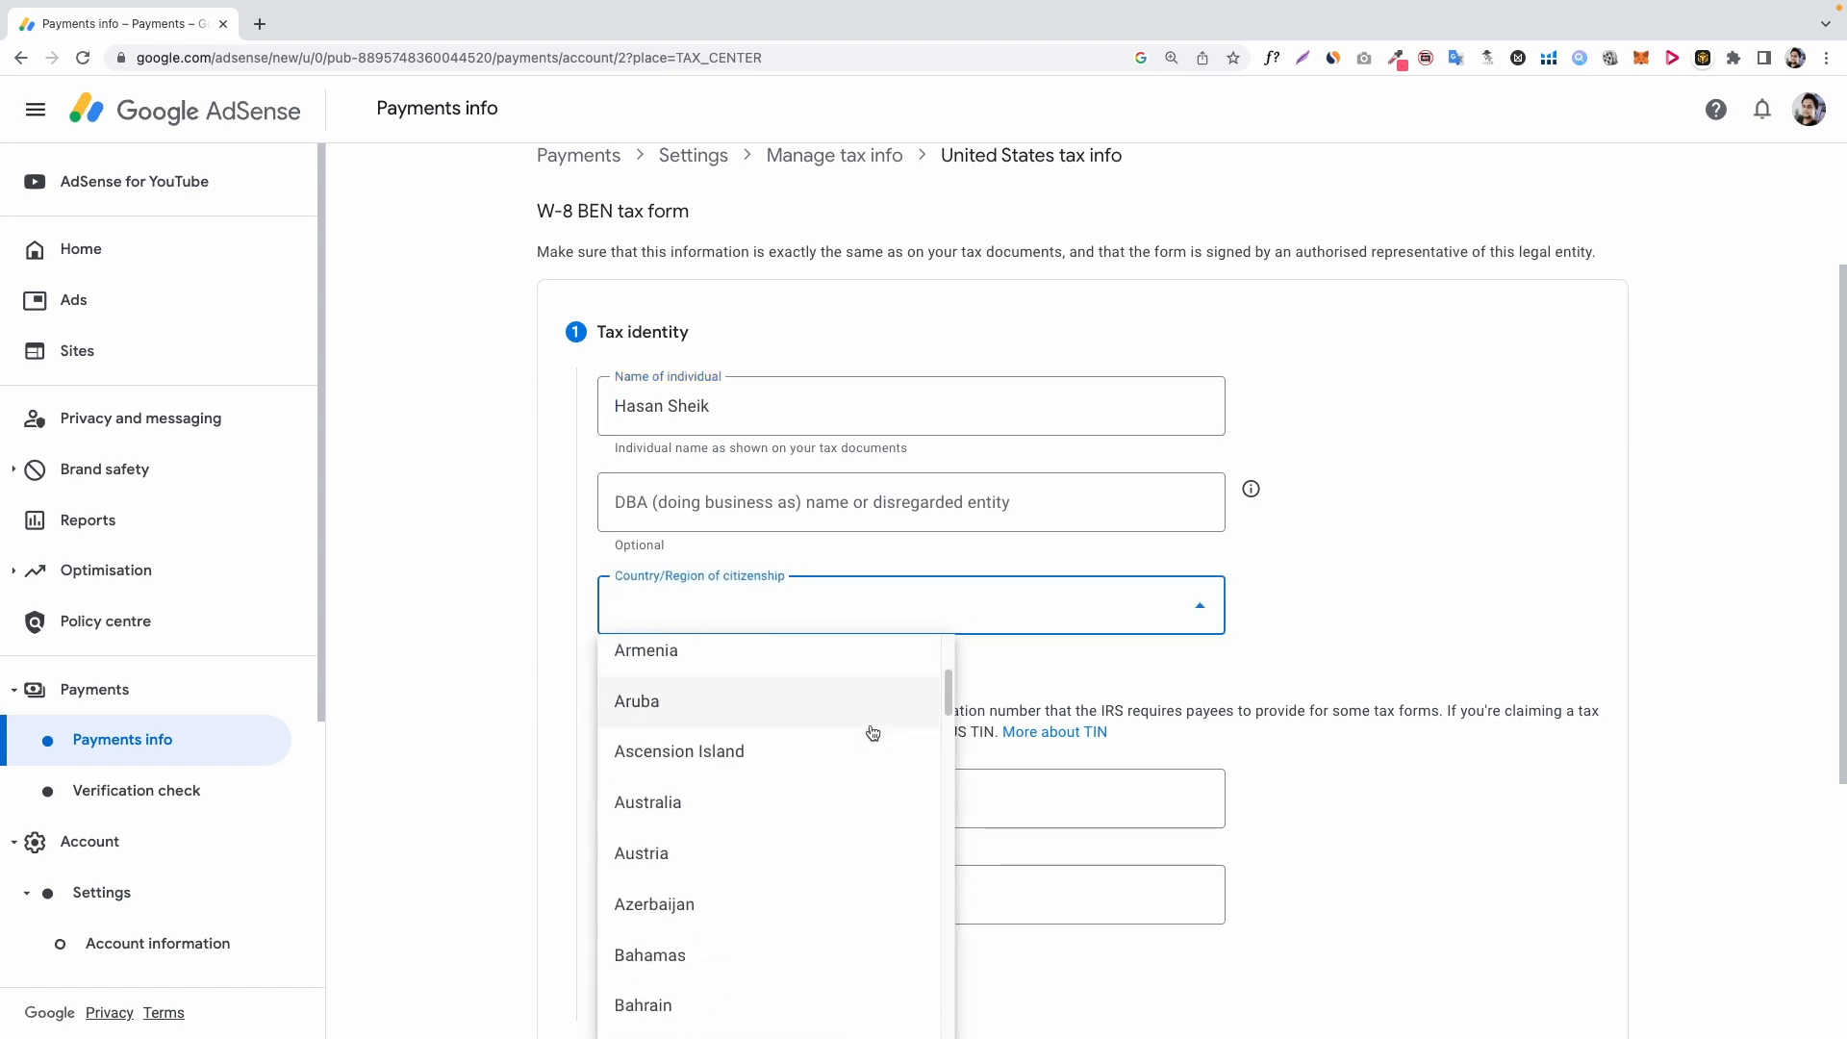
click(850, 788)
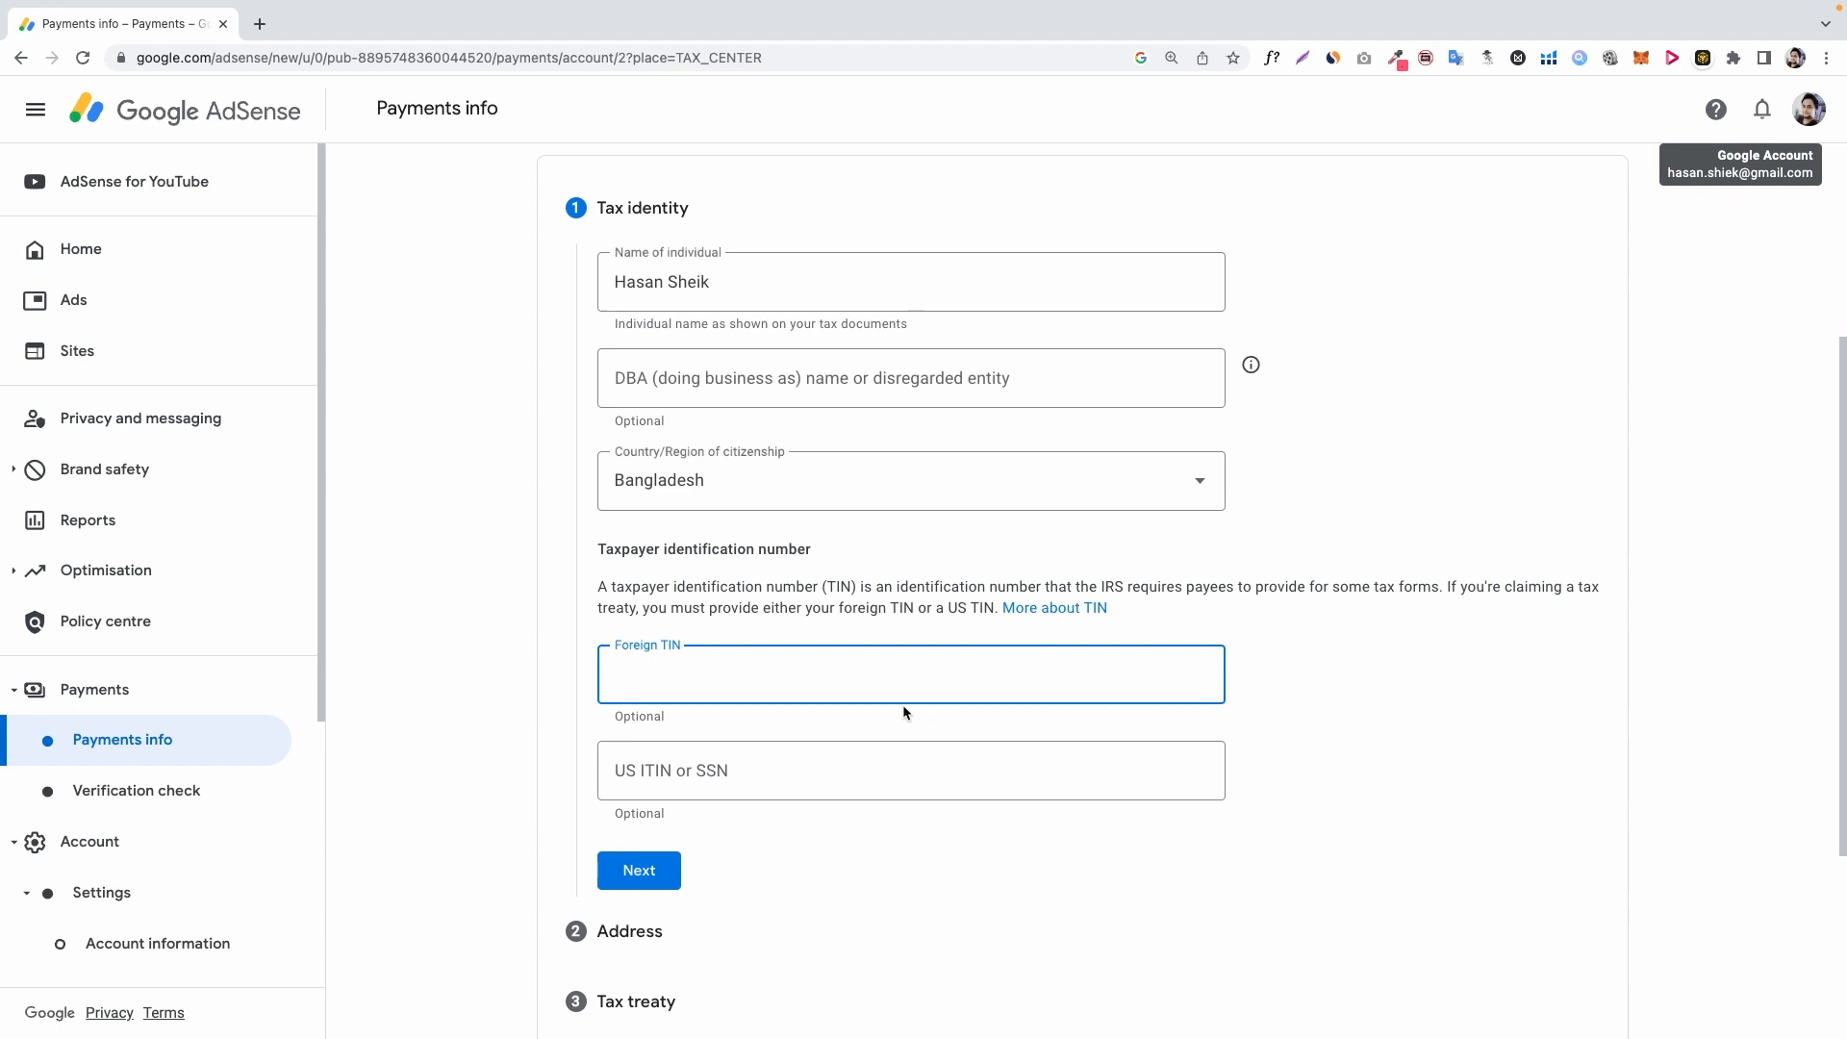
Enter the taxpayer's foreign TIN and continue to the address section.
scroll(884, 689, down, 2)
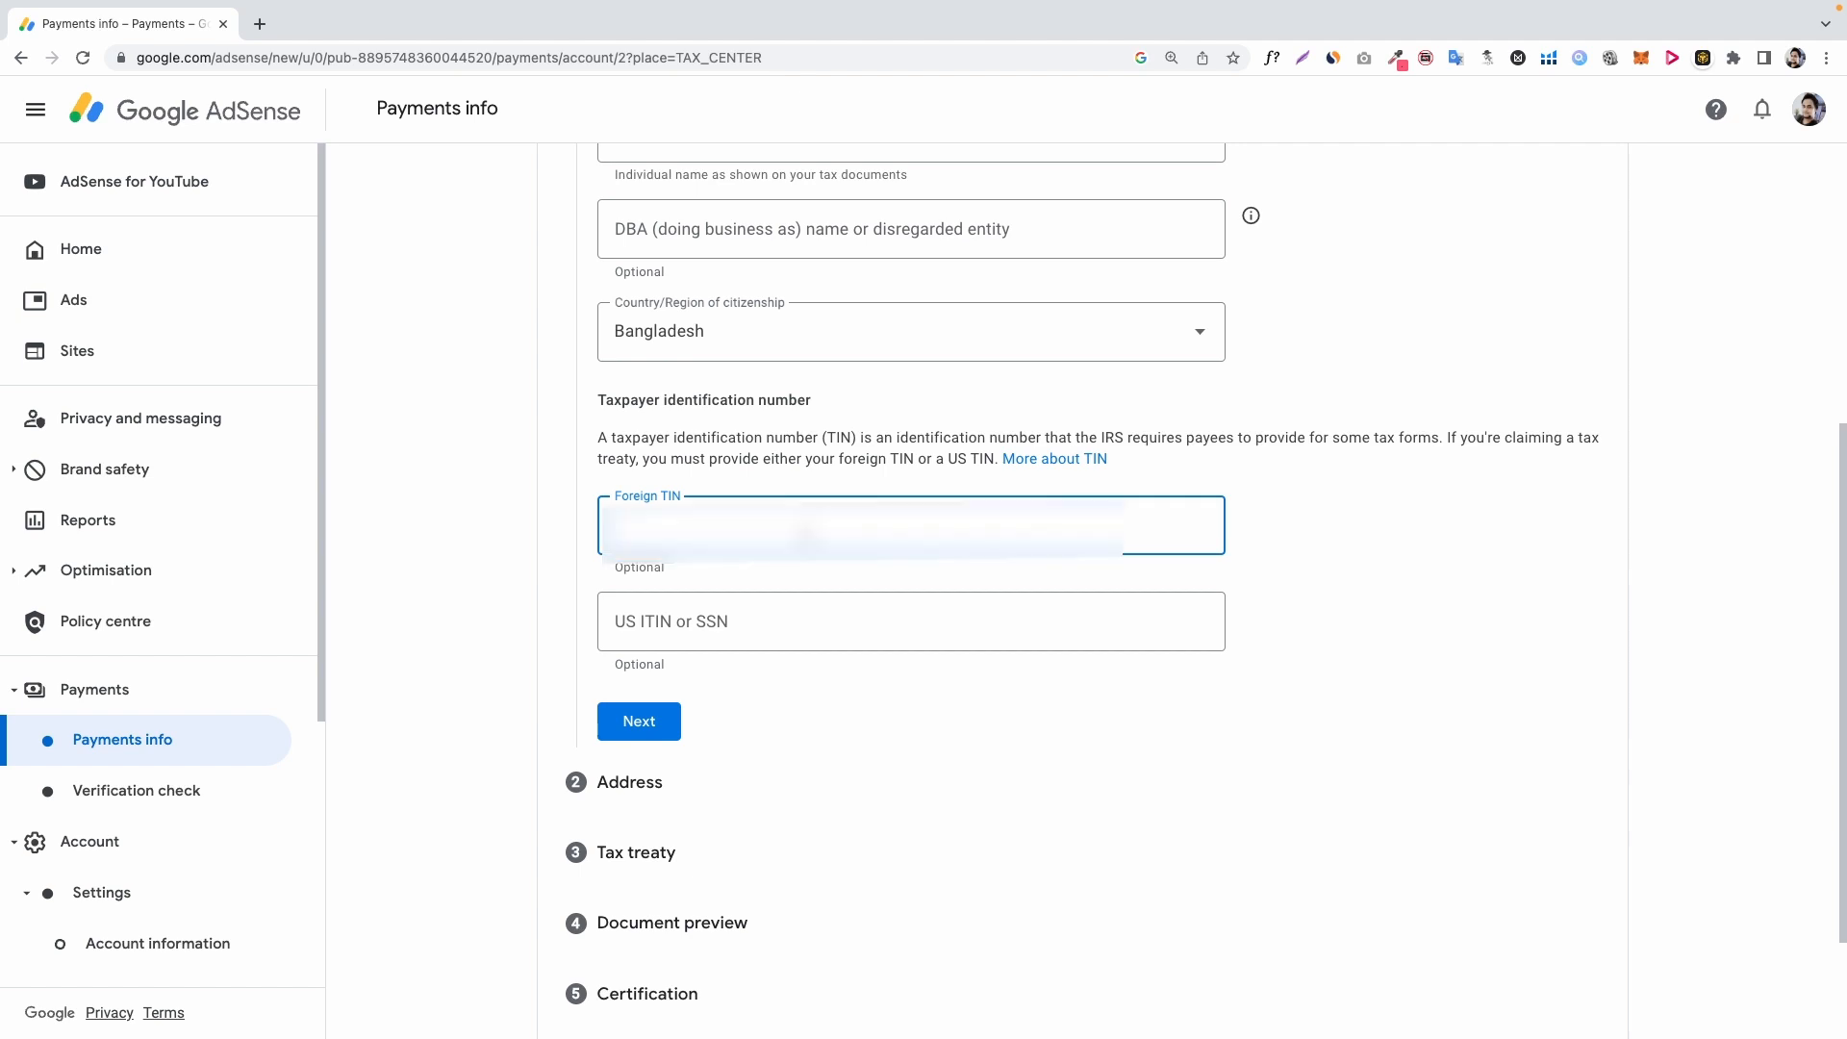
key(super+v)
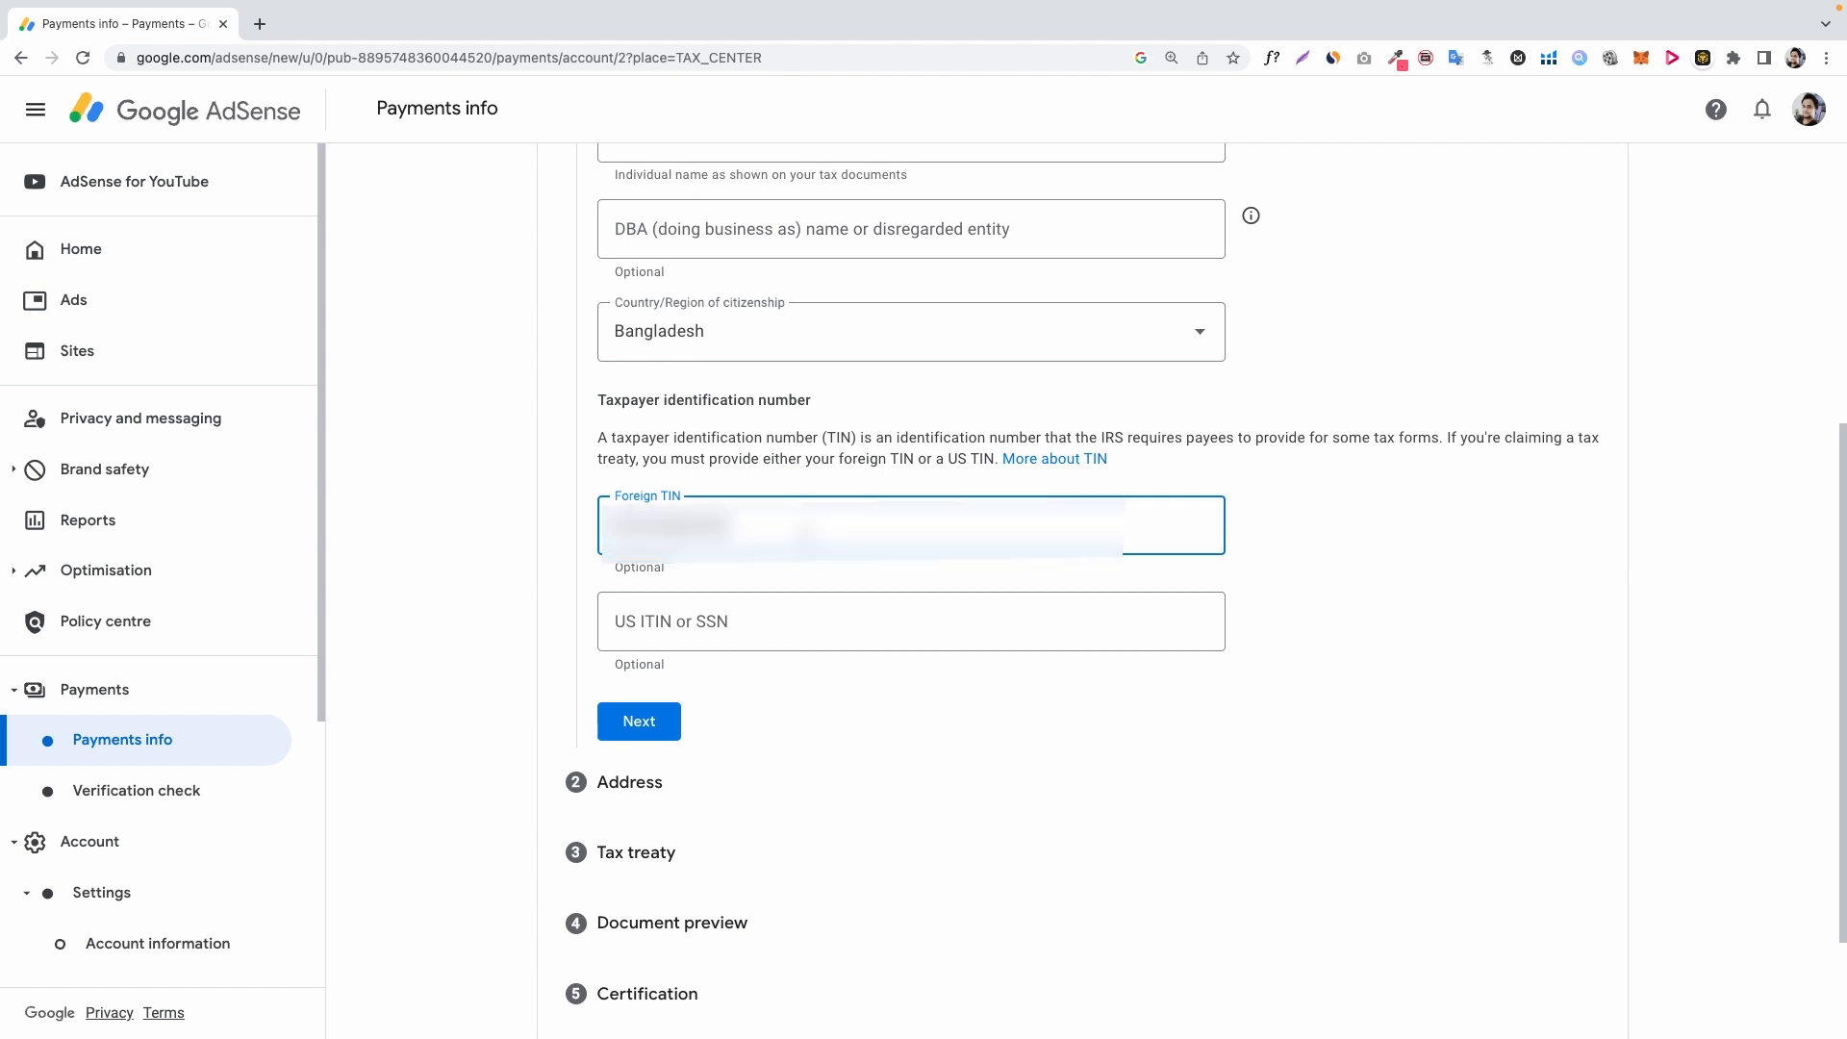
key(BackSpace)
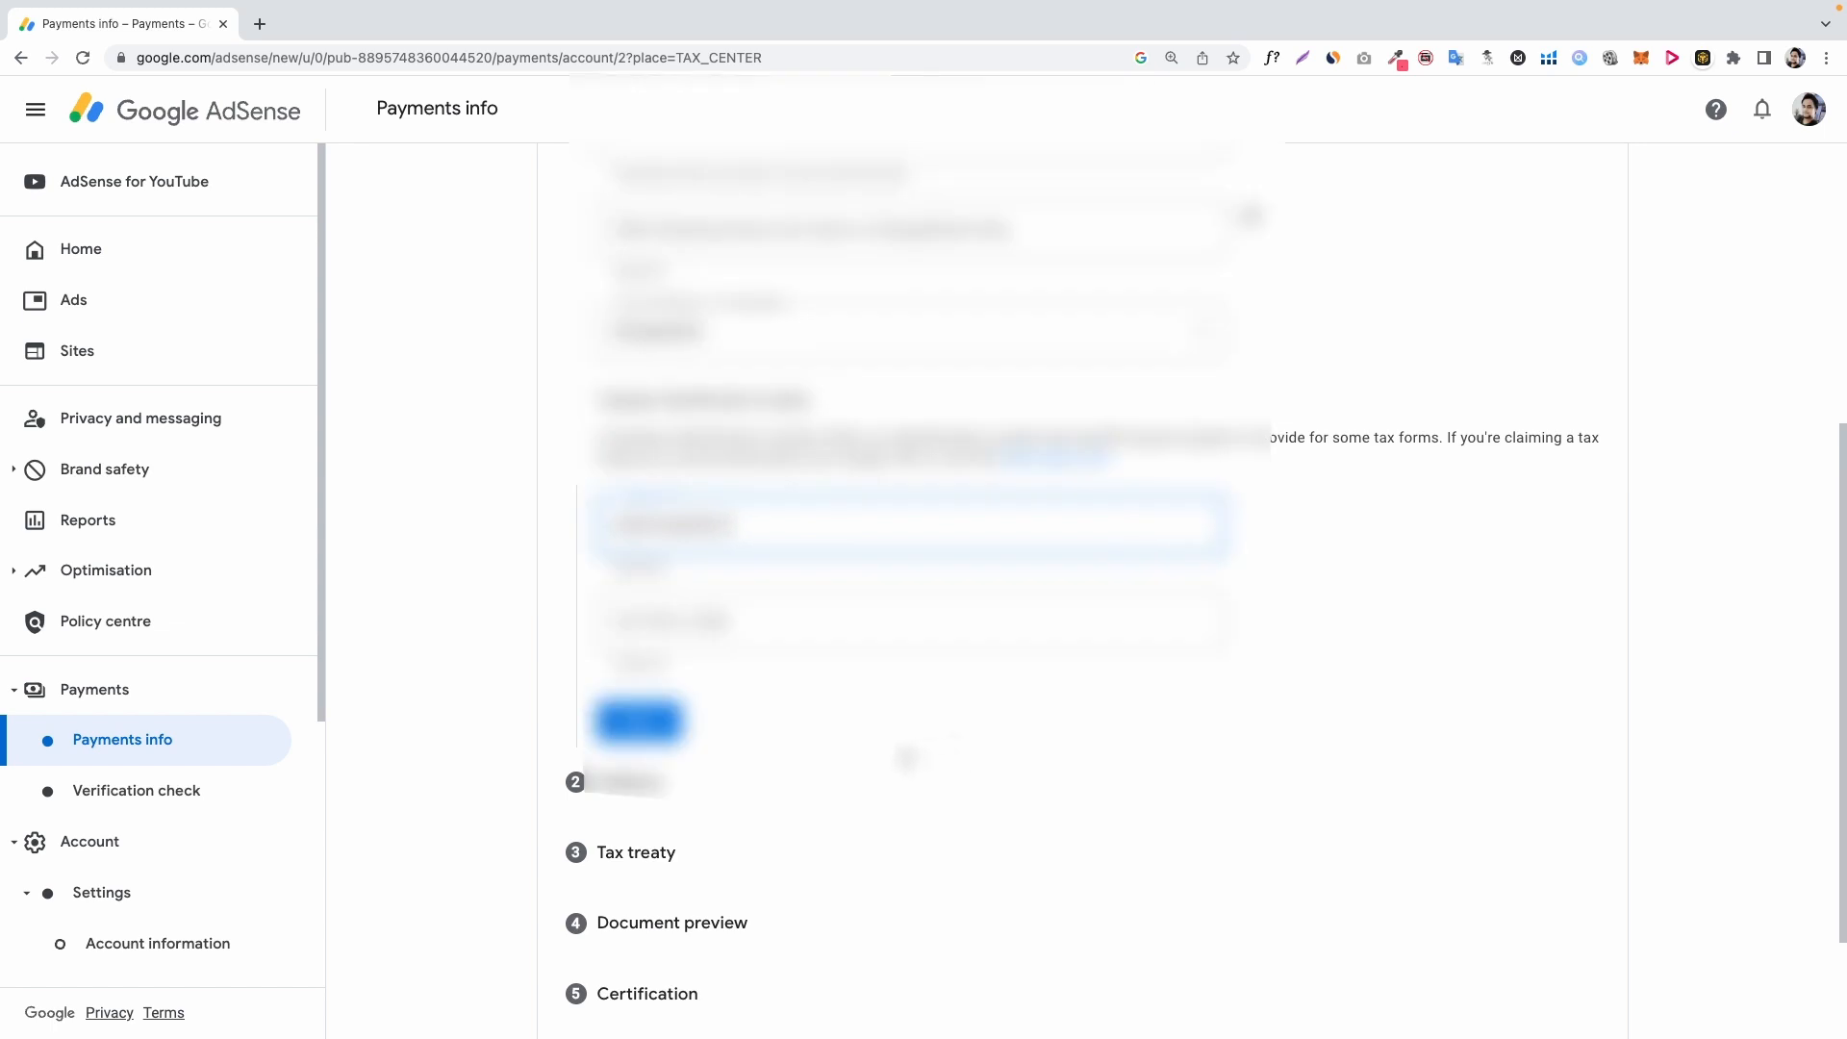
scroll(894, 759, up, 3)
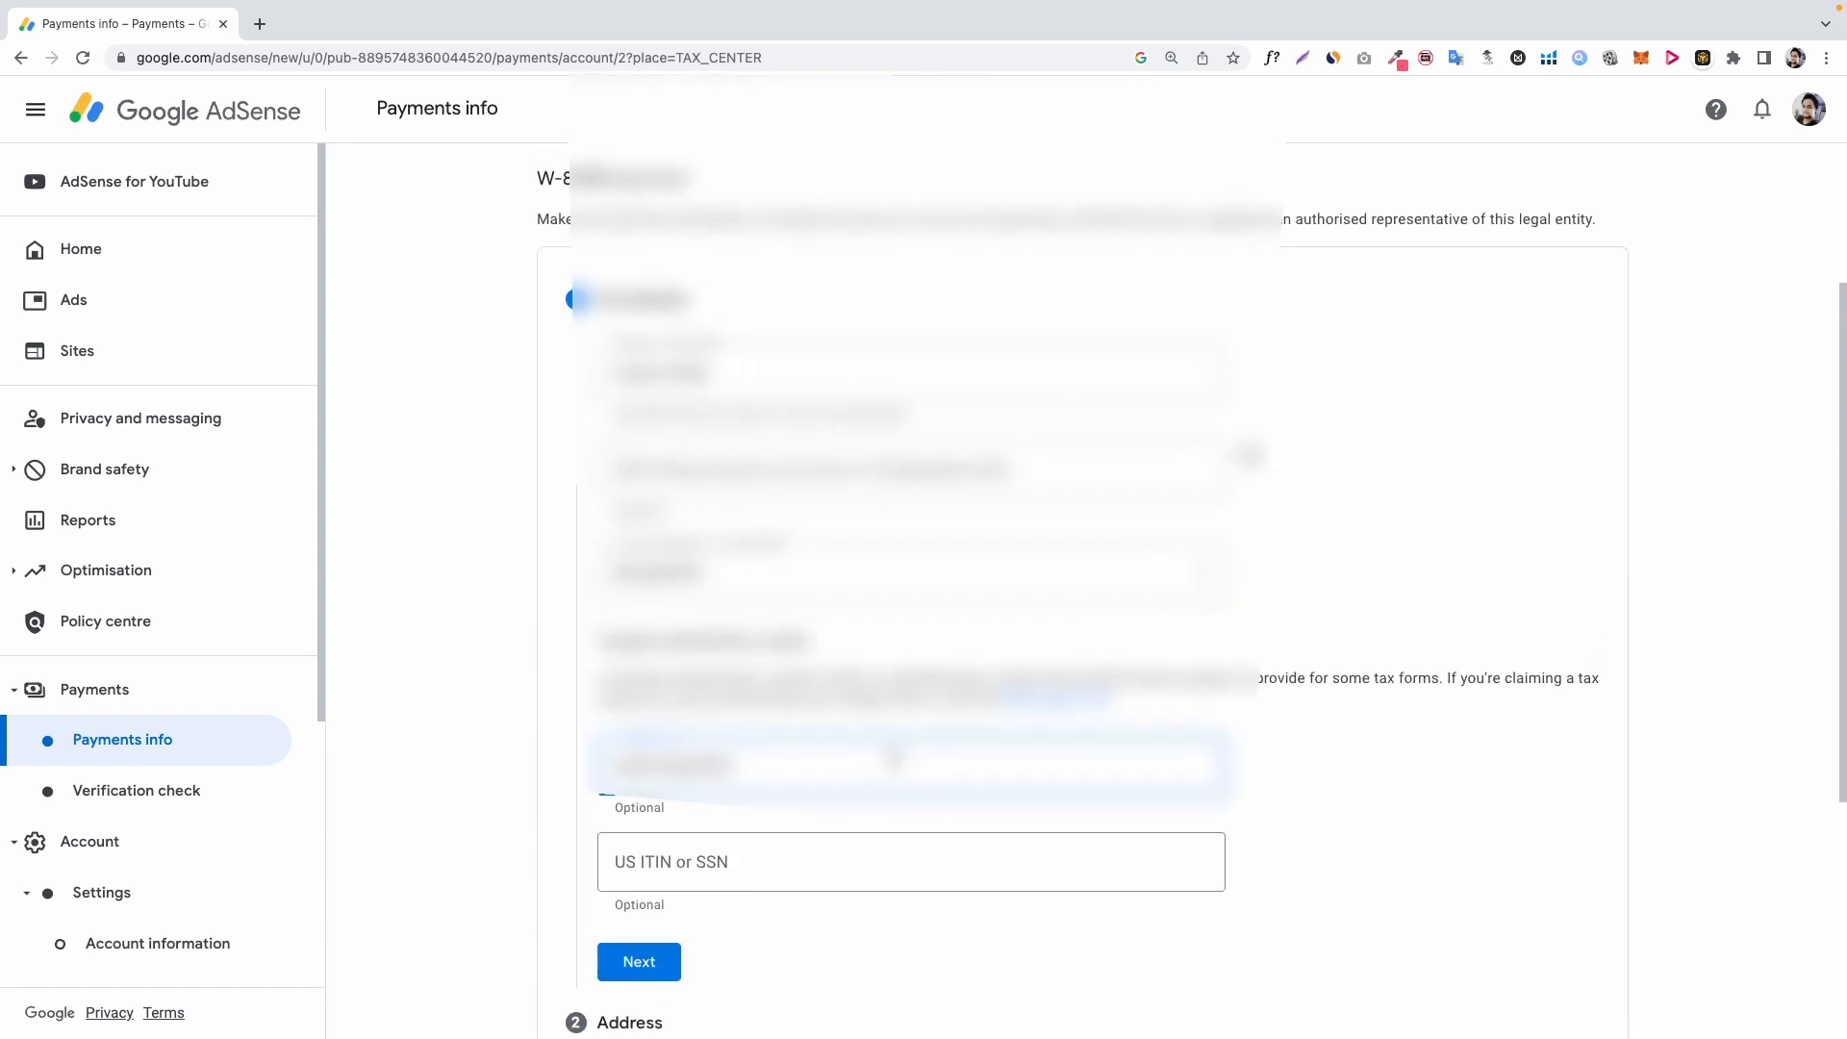
scroll(894, 759, down, 2)
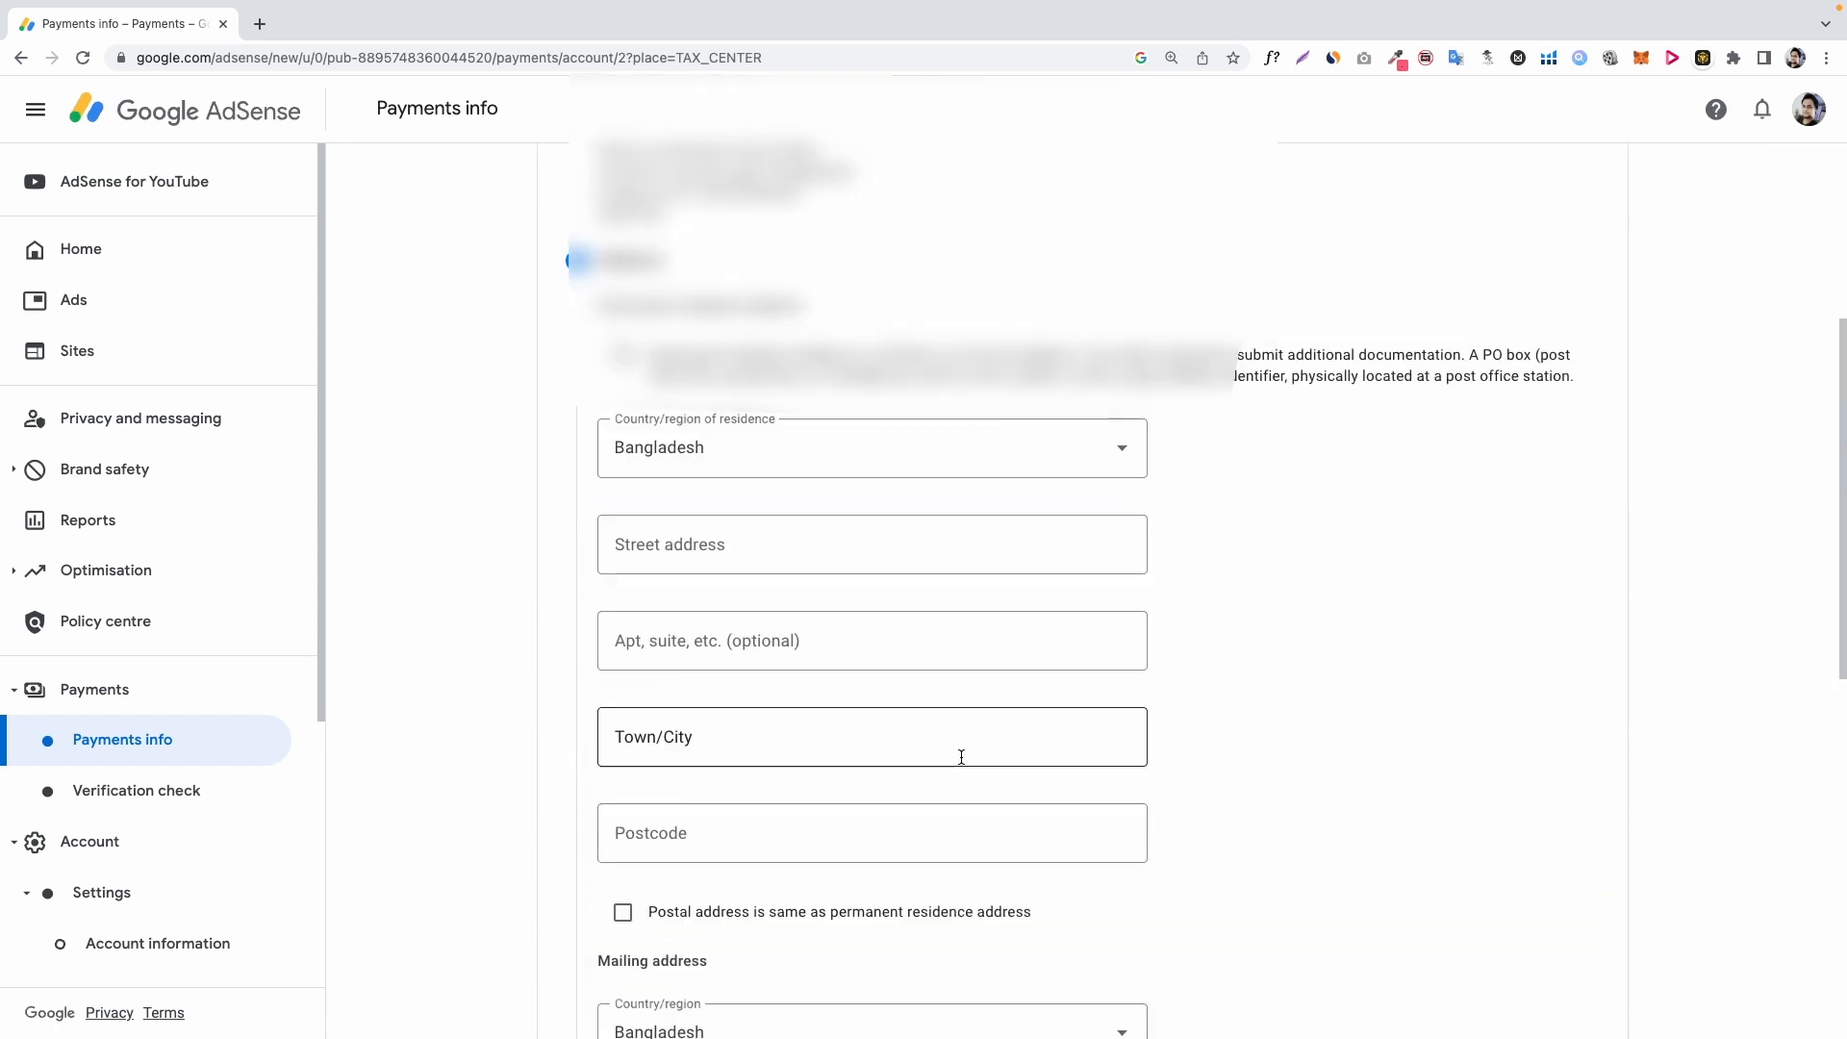
Mark the permanent residence as a PO box or in-care-of address and fill in its street address, town/city and postcode.
scroll(961, 757, up, 2)
click(623, 539)
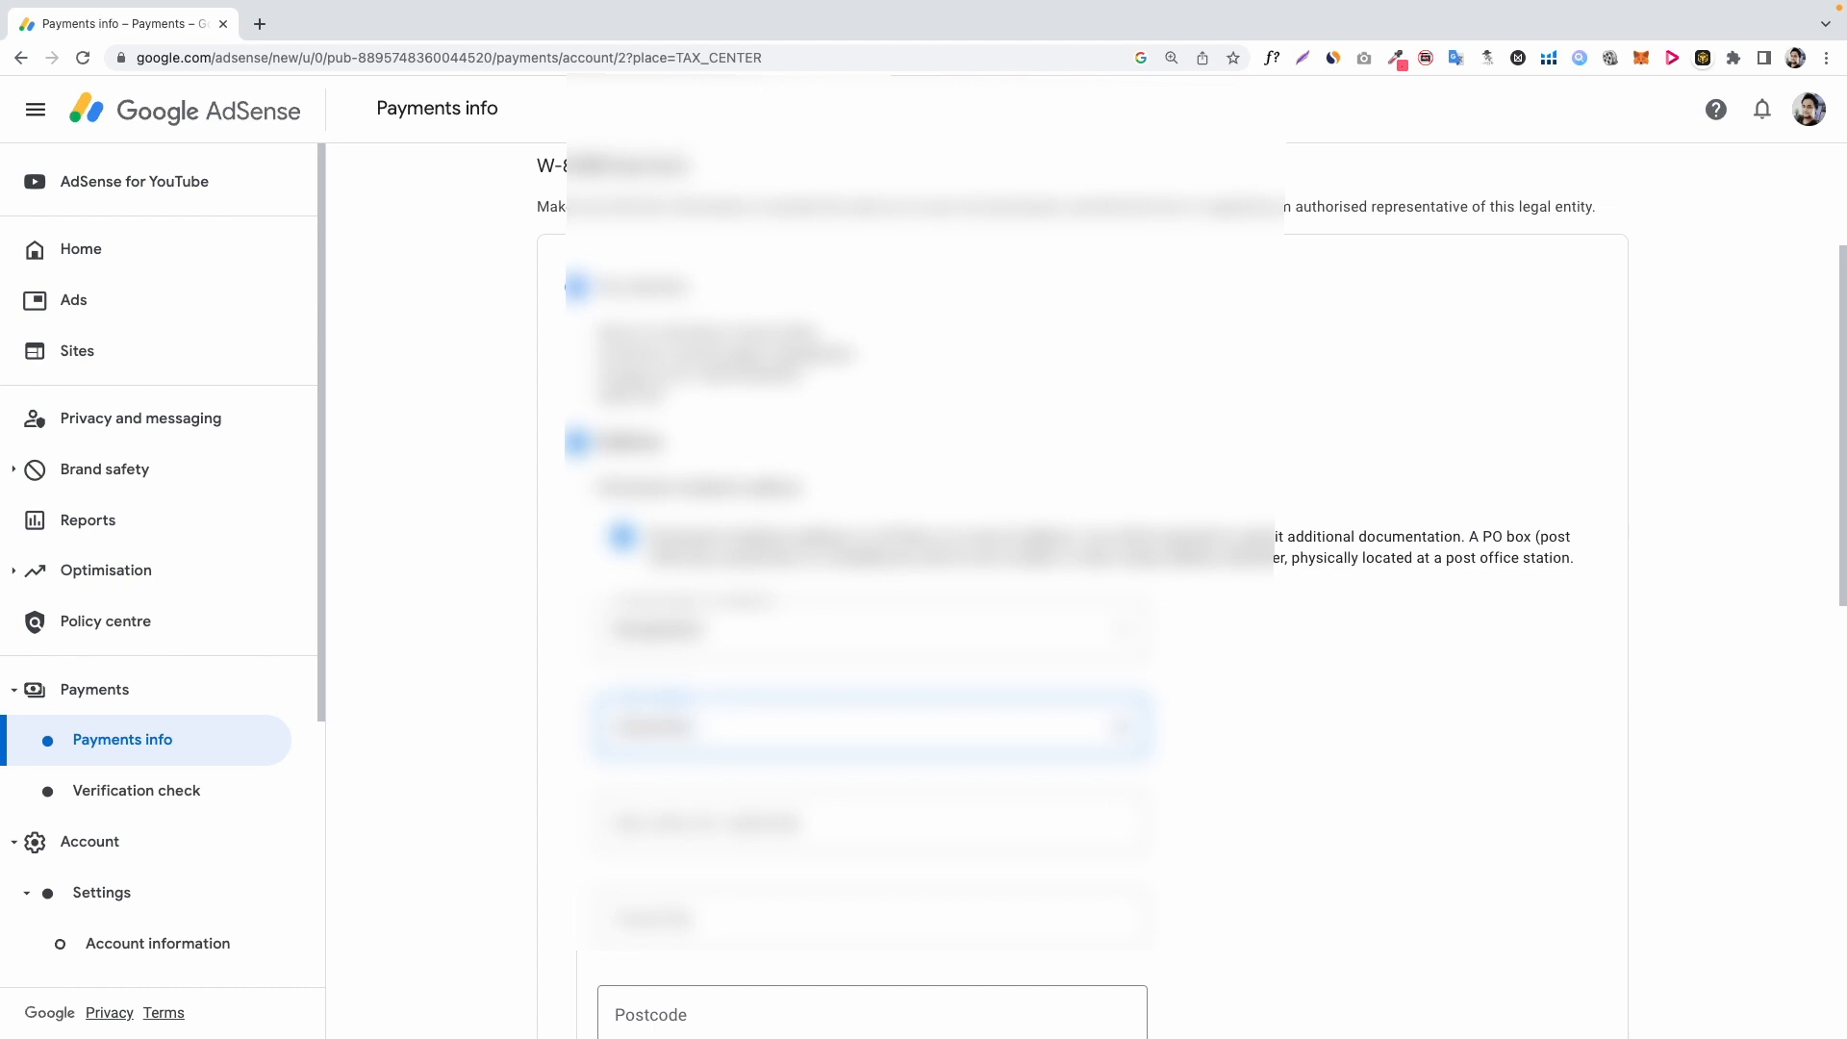
text(Roadpur Road)
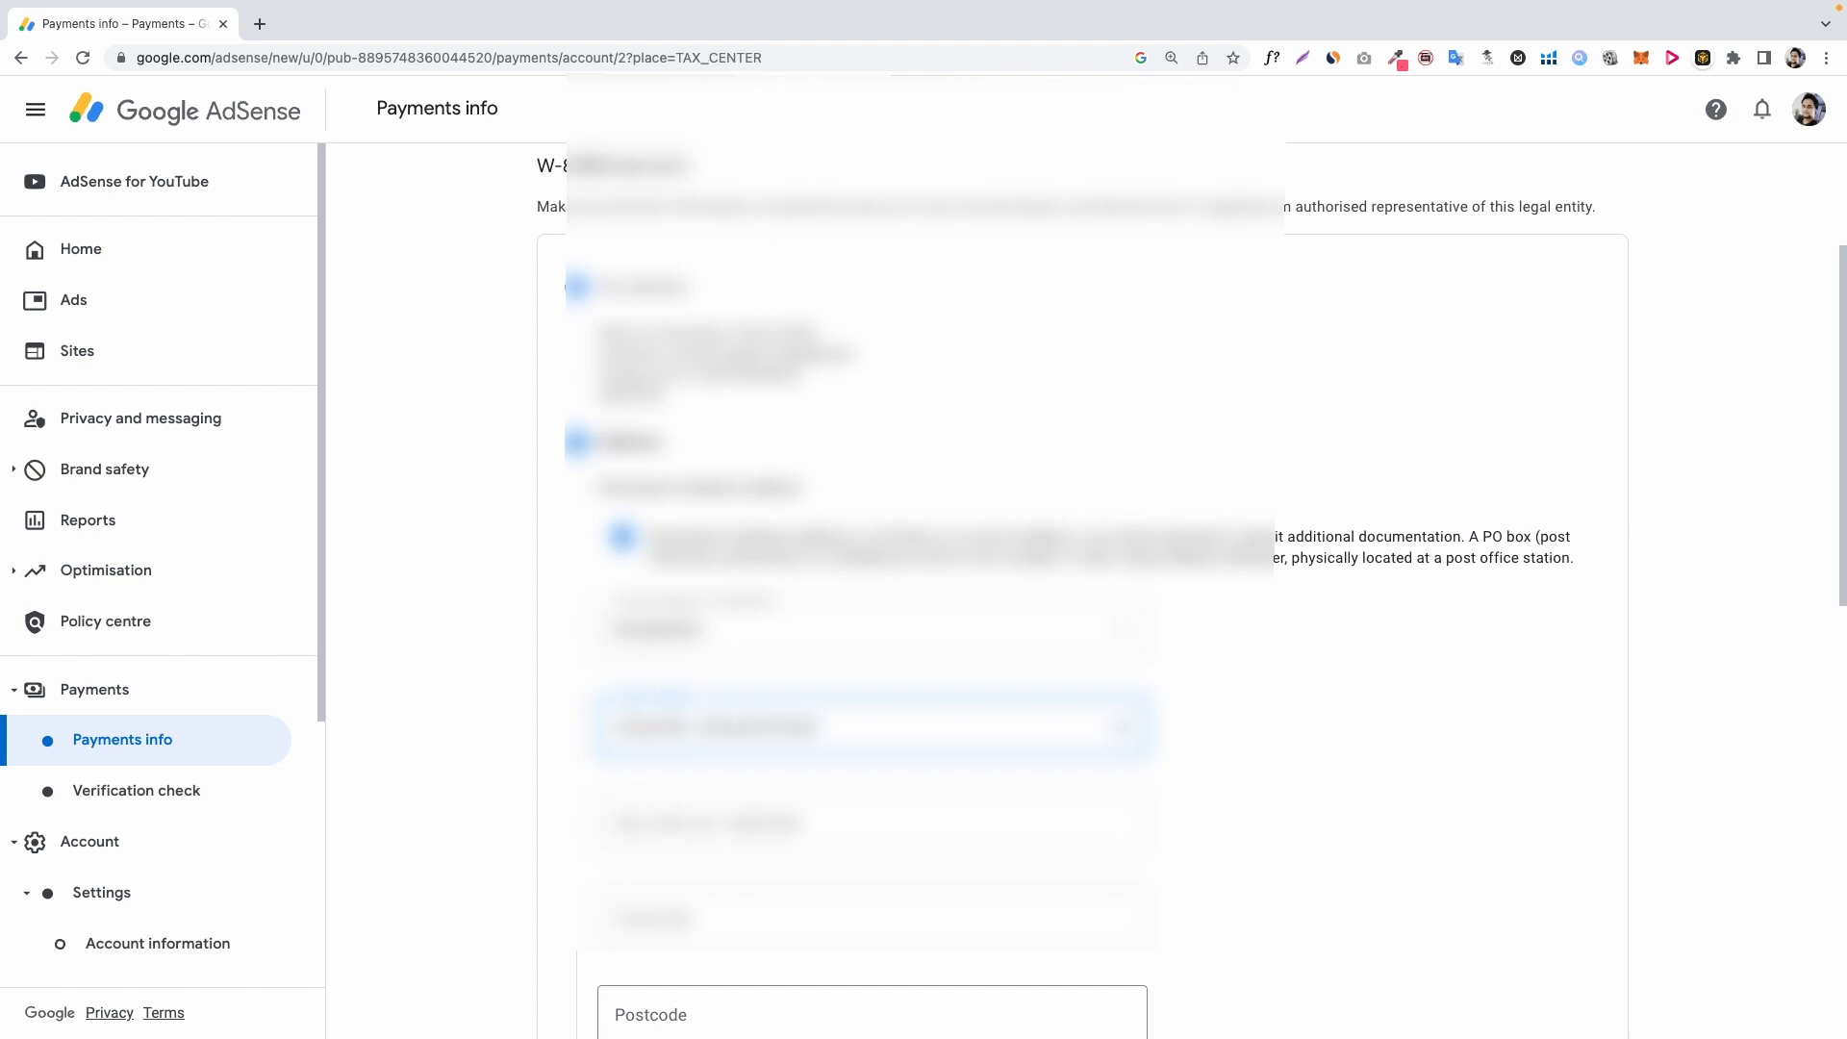
scroll(857, 763, down, 1)
click(805, 847)
text(Dha)
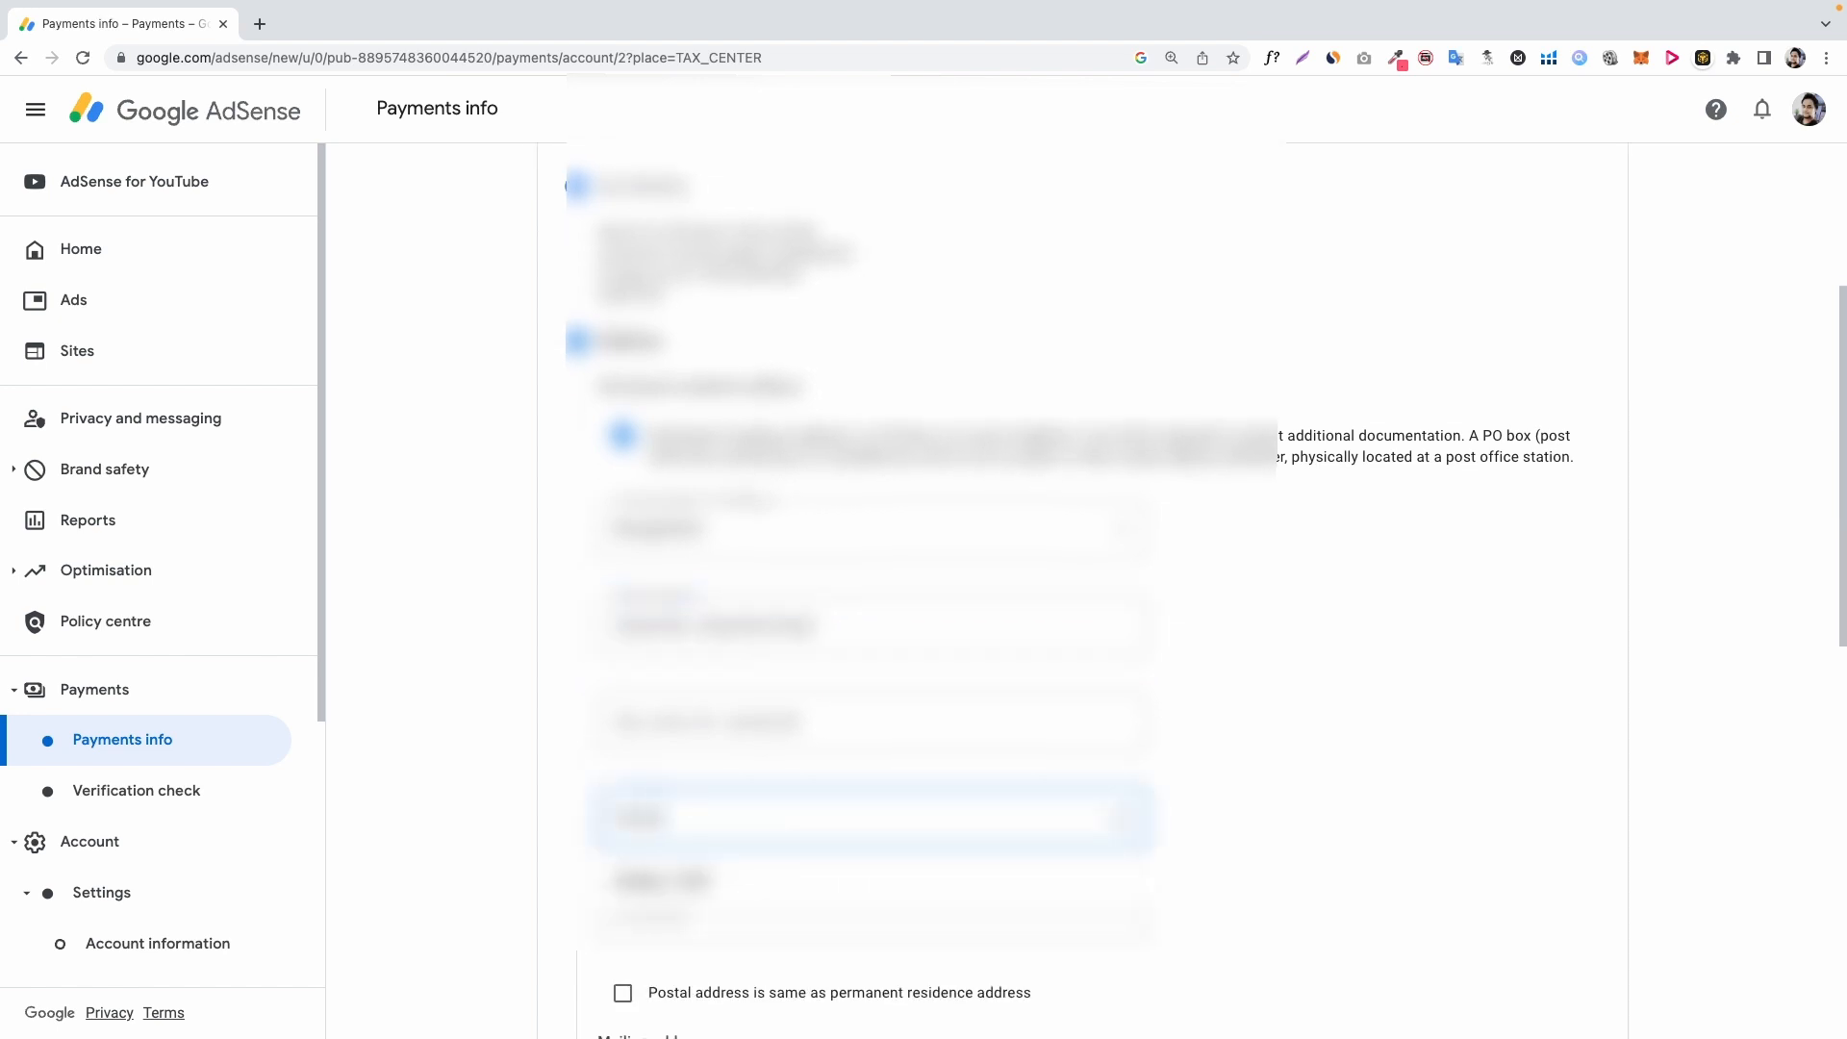
click(768, 932)
text(1)
click(1283, 693)
scroll(1283, 693, down, 2)
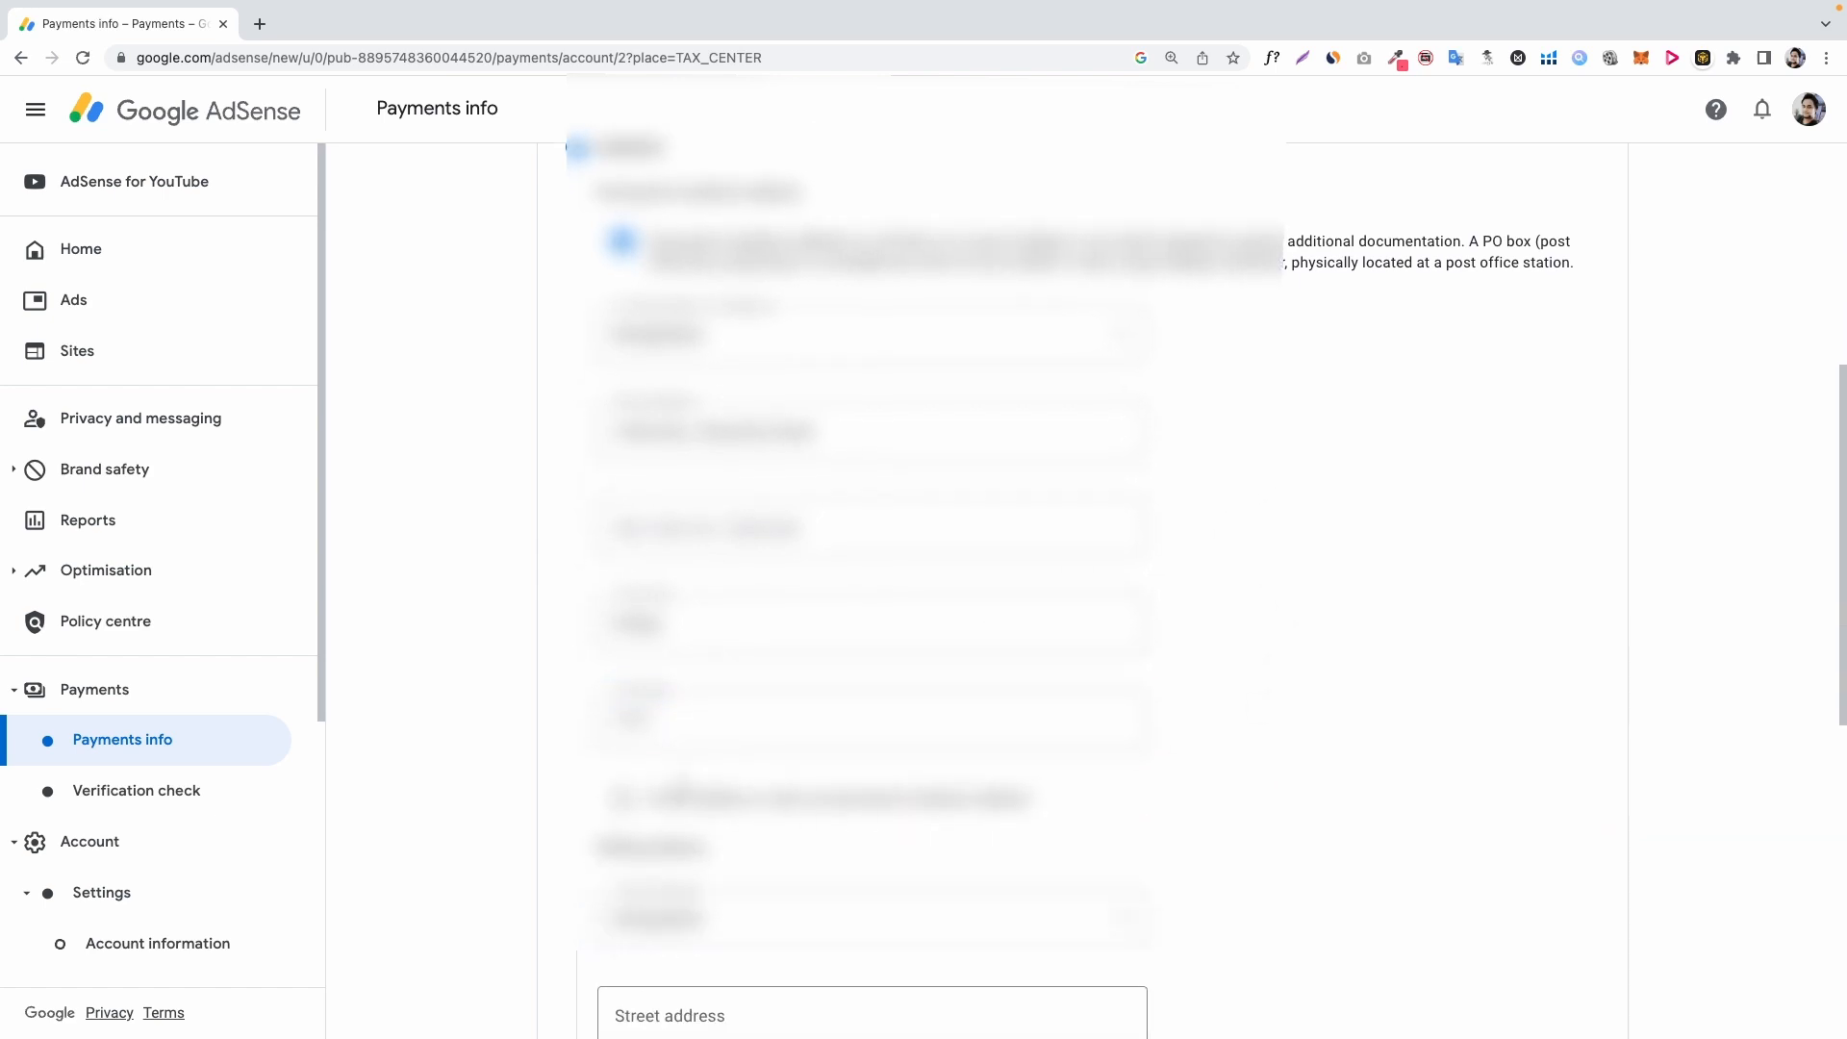
Set the postal address to match the permanent residence address and continue to the tax treaty section.
click(624, 798)
scroll(1148, 823, down, 3)
scroll(753, 633, up, 4)
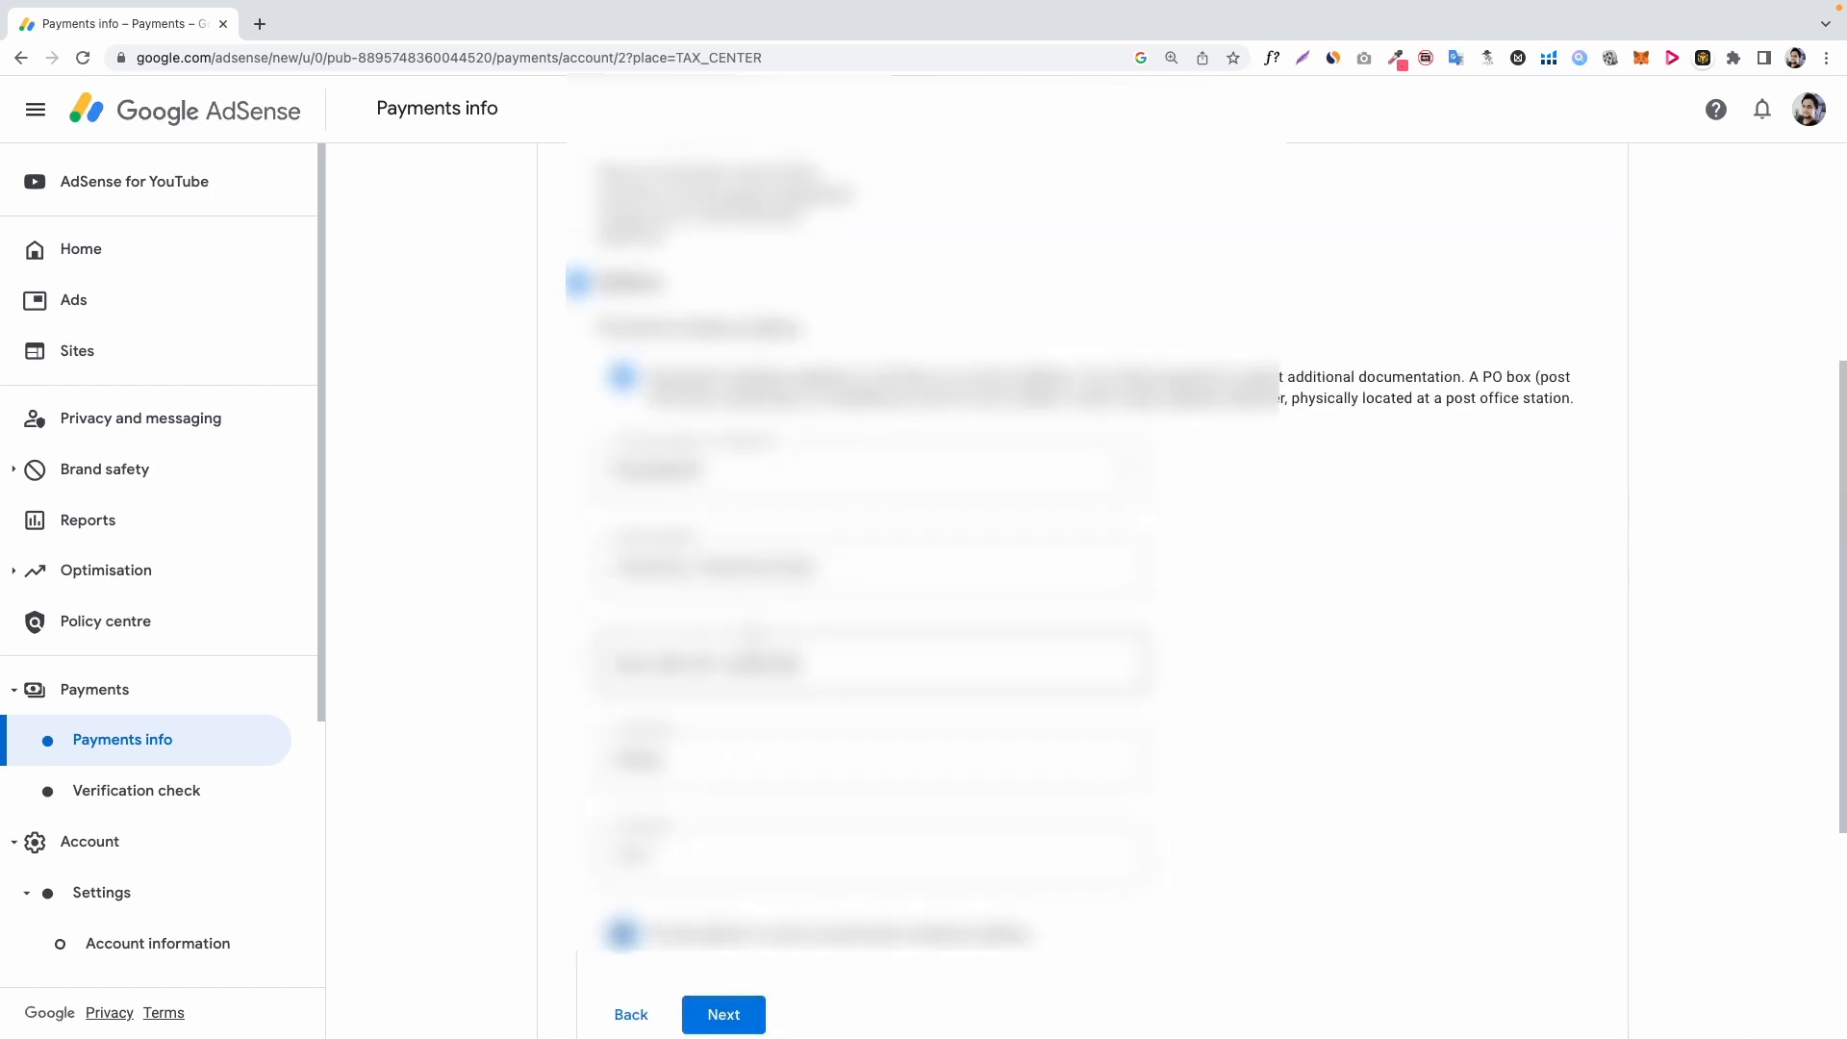
scroll(753, 634, down, 3)
click(725, 784)
scroll(884, 713, up, 6)
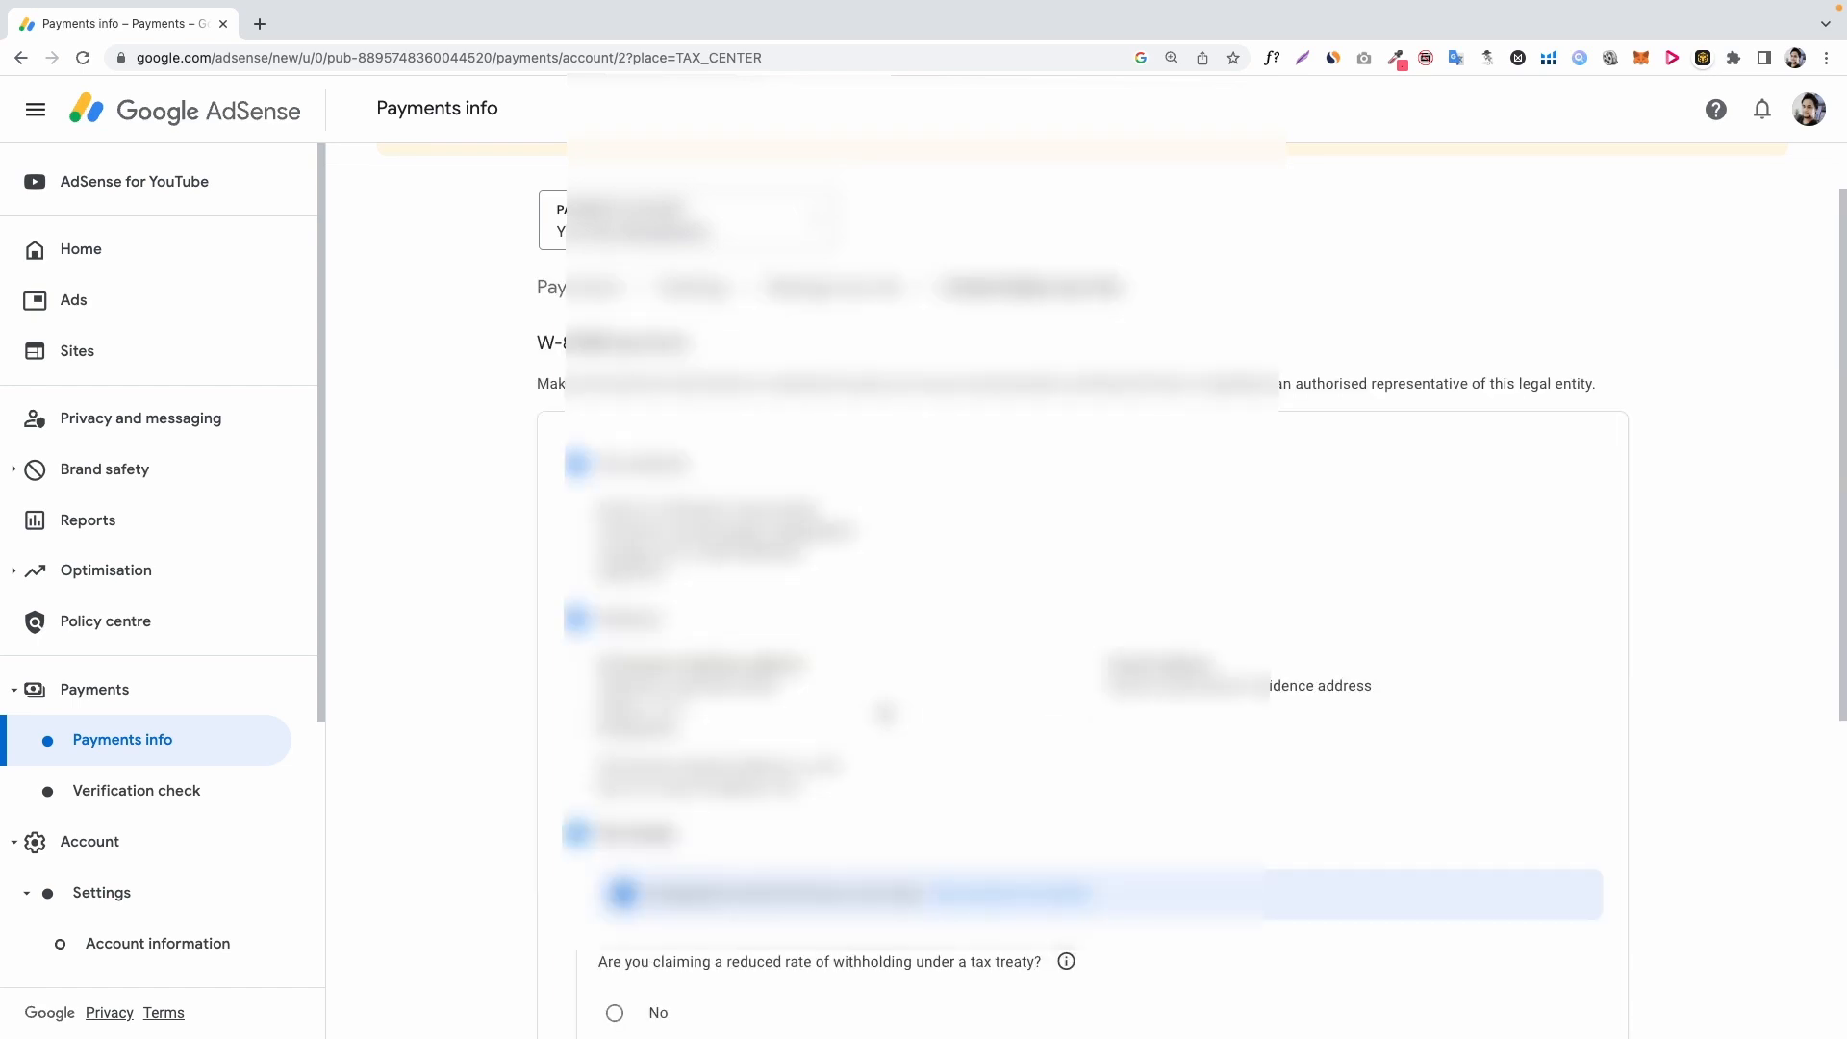
Claim a reduced withholding rate under the tax treaty as a resident of Bangladesh.
scroll(885, 713, down, 4)
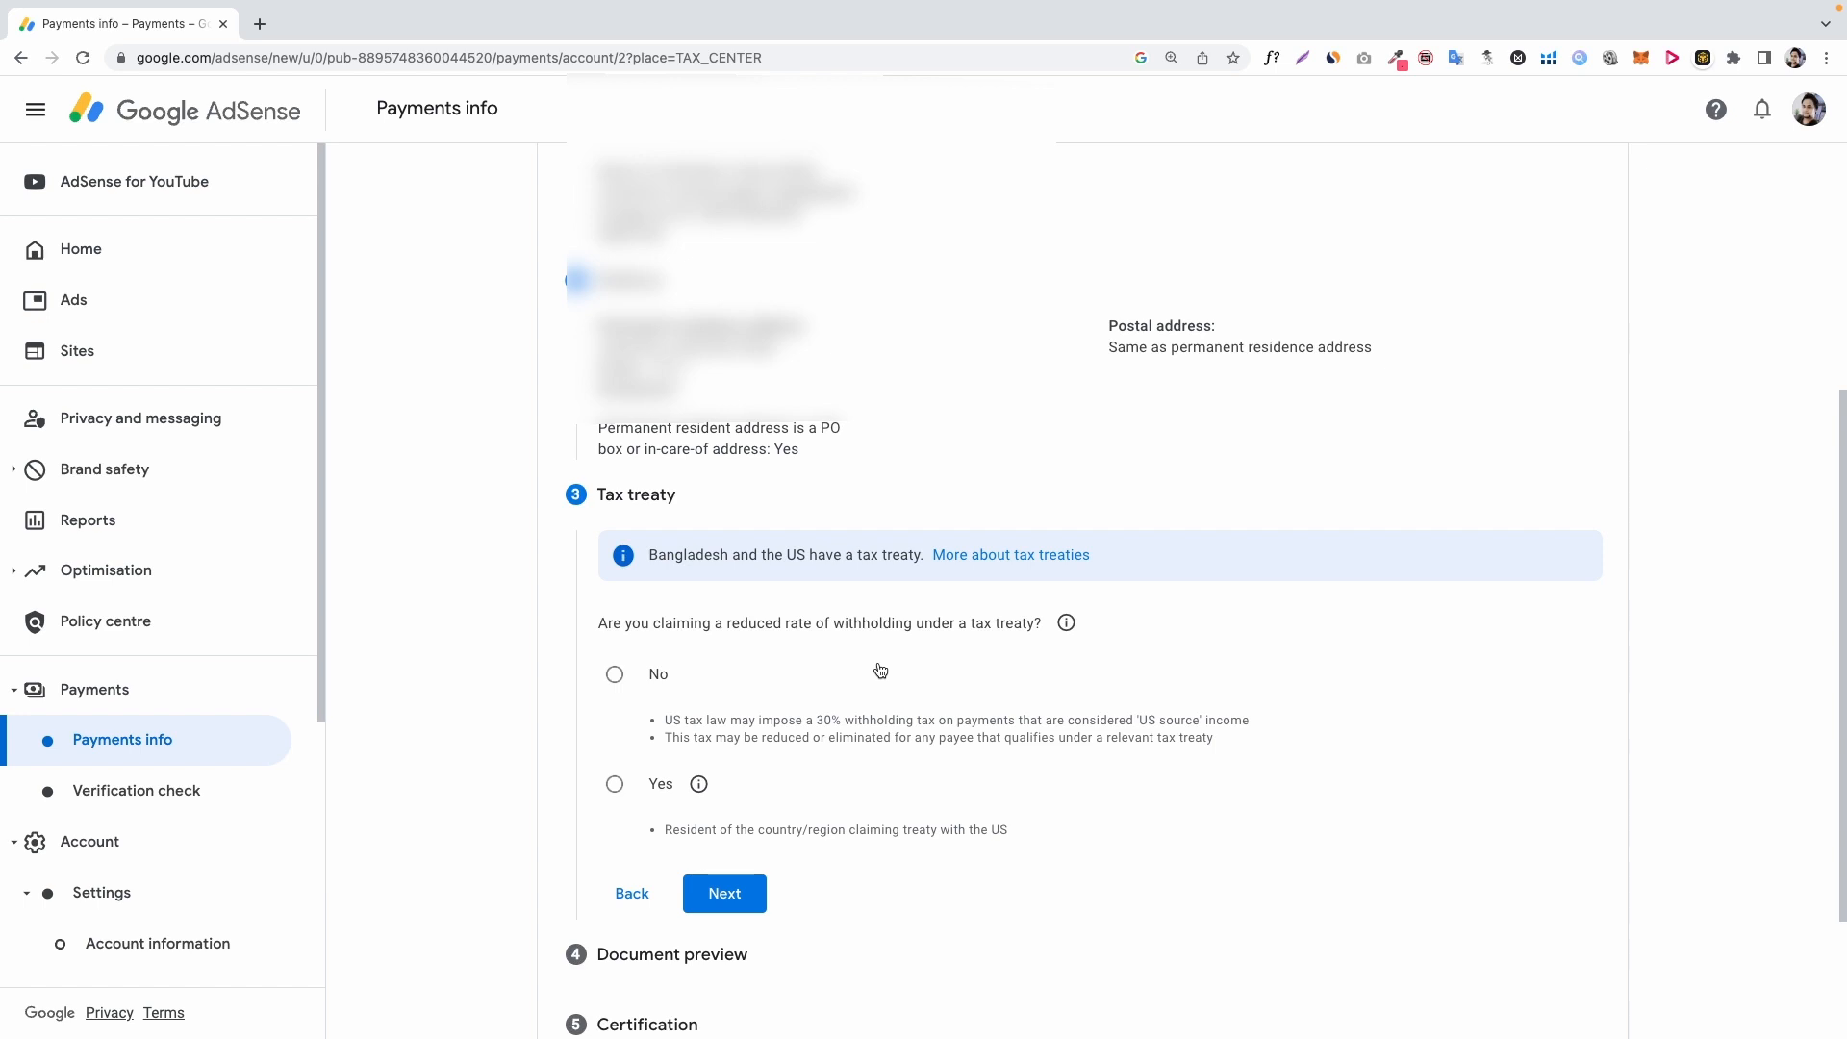
click(615, 785)
scroll(635, 722, down, 2)
click(657, 642)
click(792, 746)
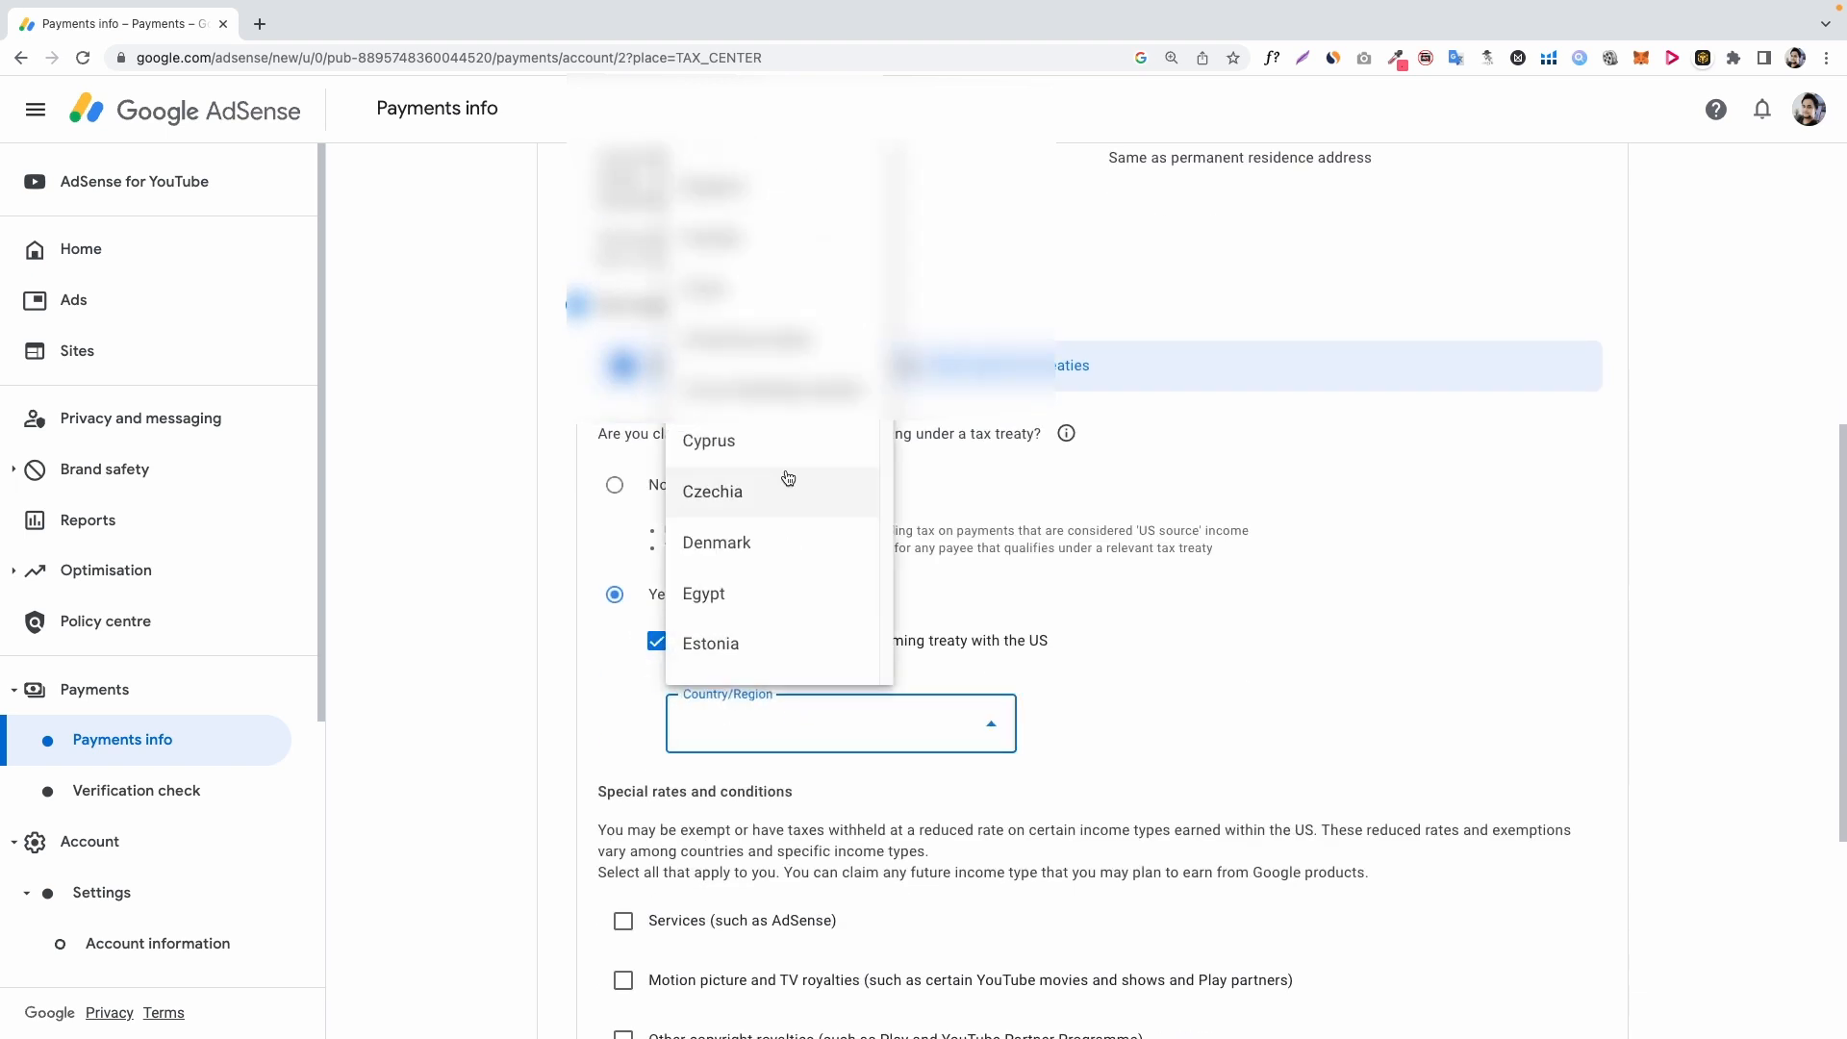
scroll(786, 412, up, 3)
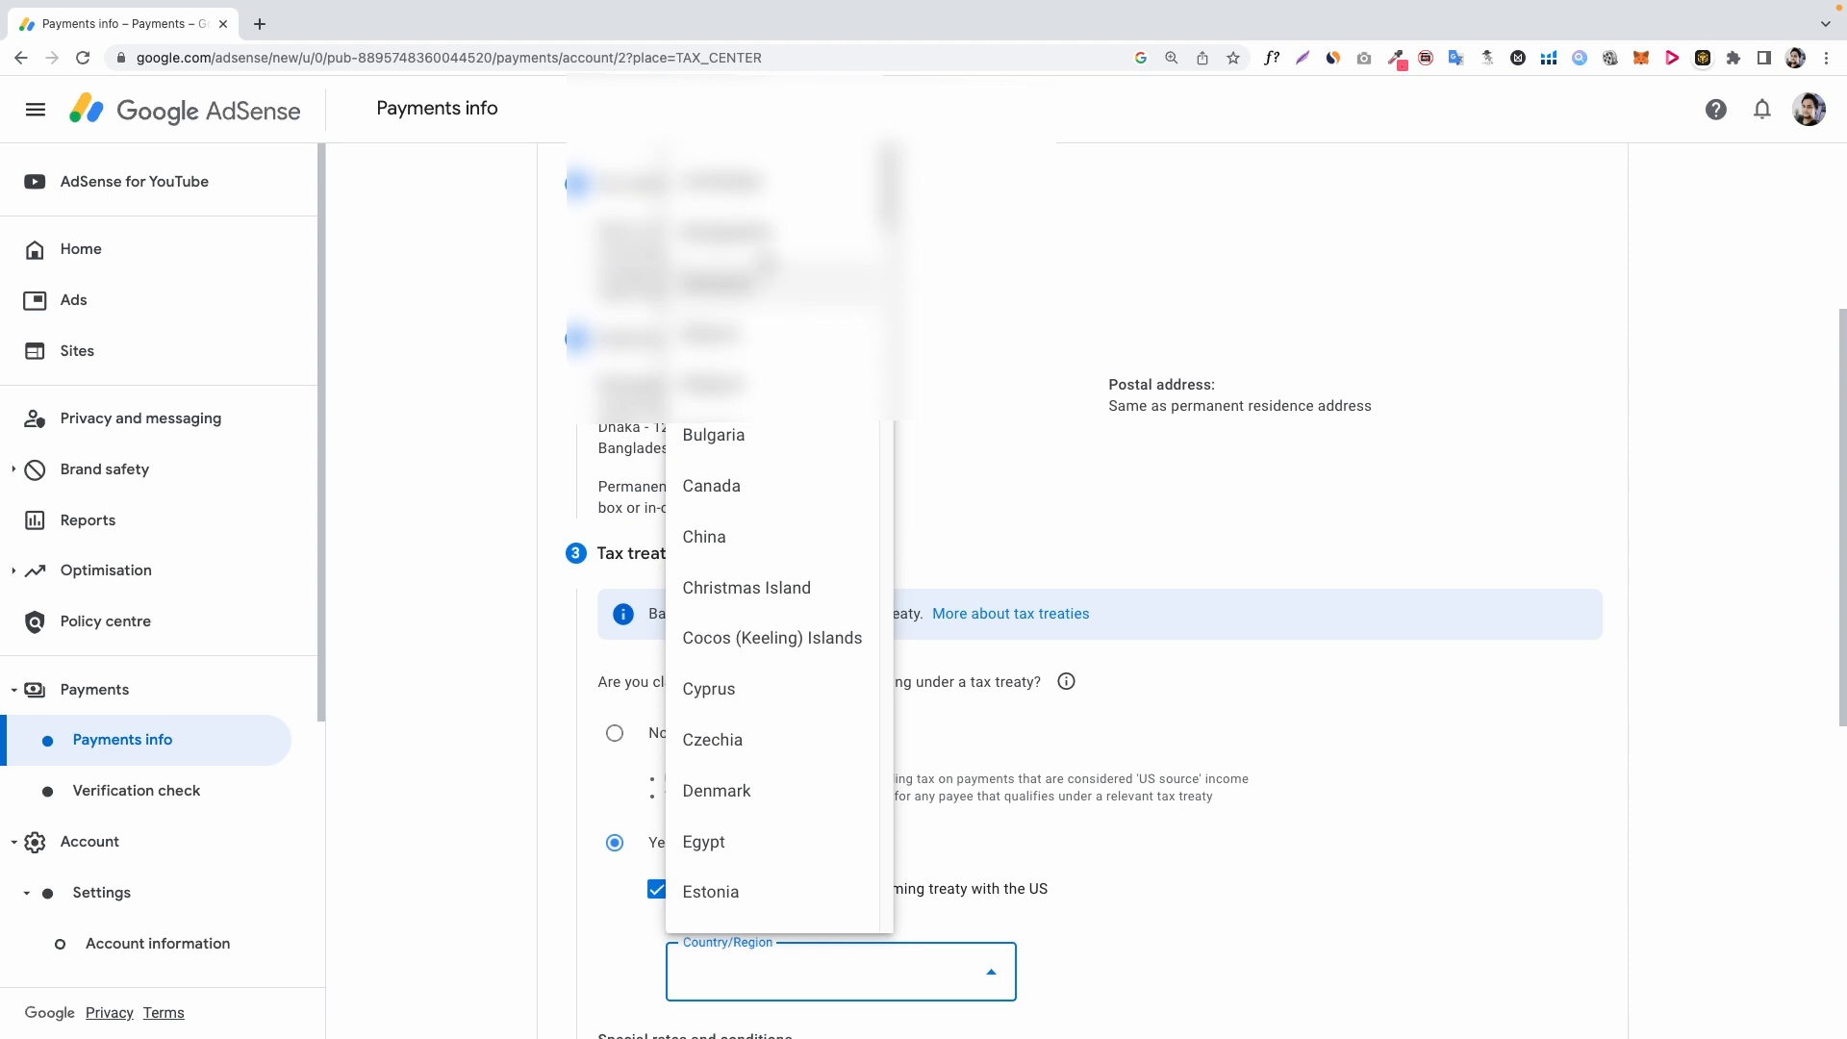
click(722, 232)
Claim Services income under Article 7 and paragraph 1 at the 0% reduced treaty rate, confirming the tax residency reason.
scroll(1076, 381, down, 5)
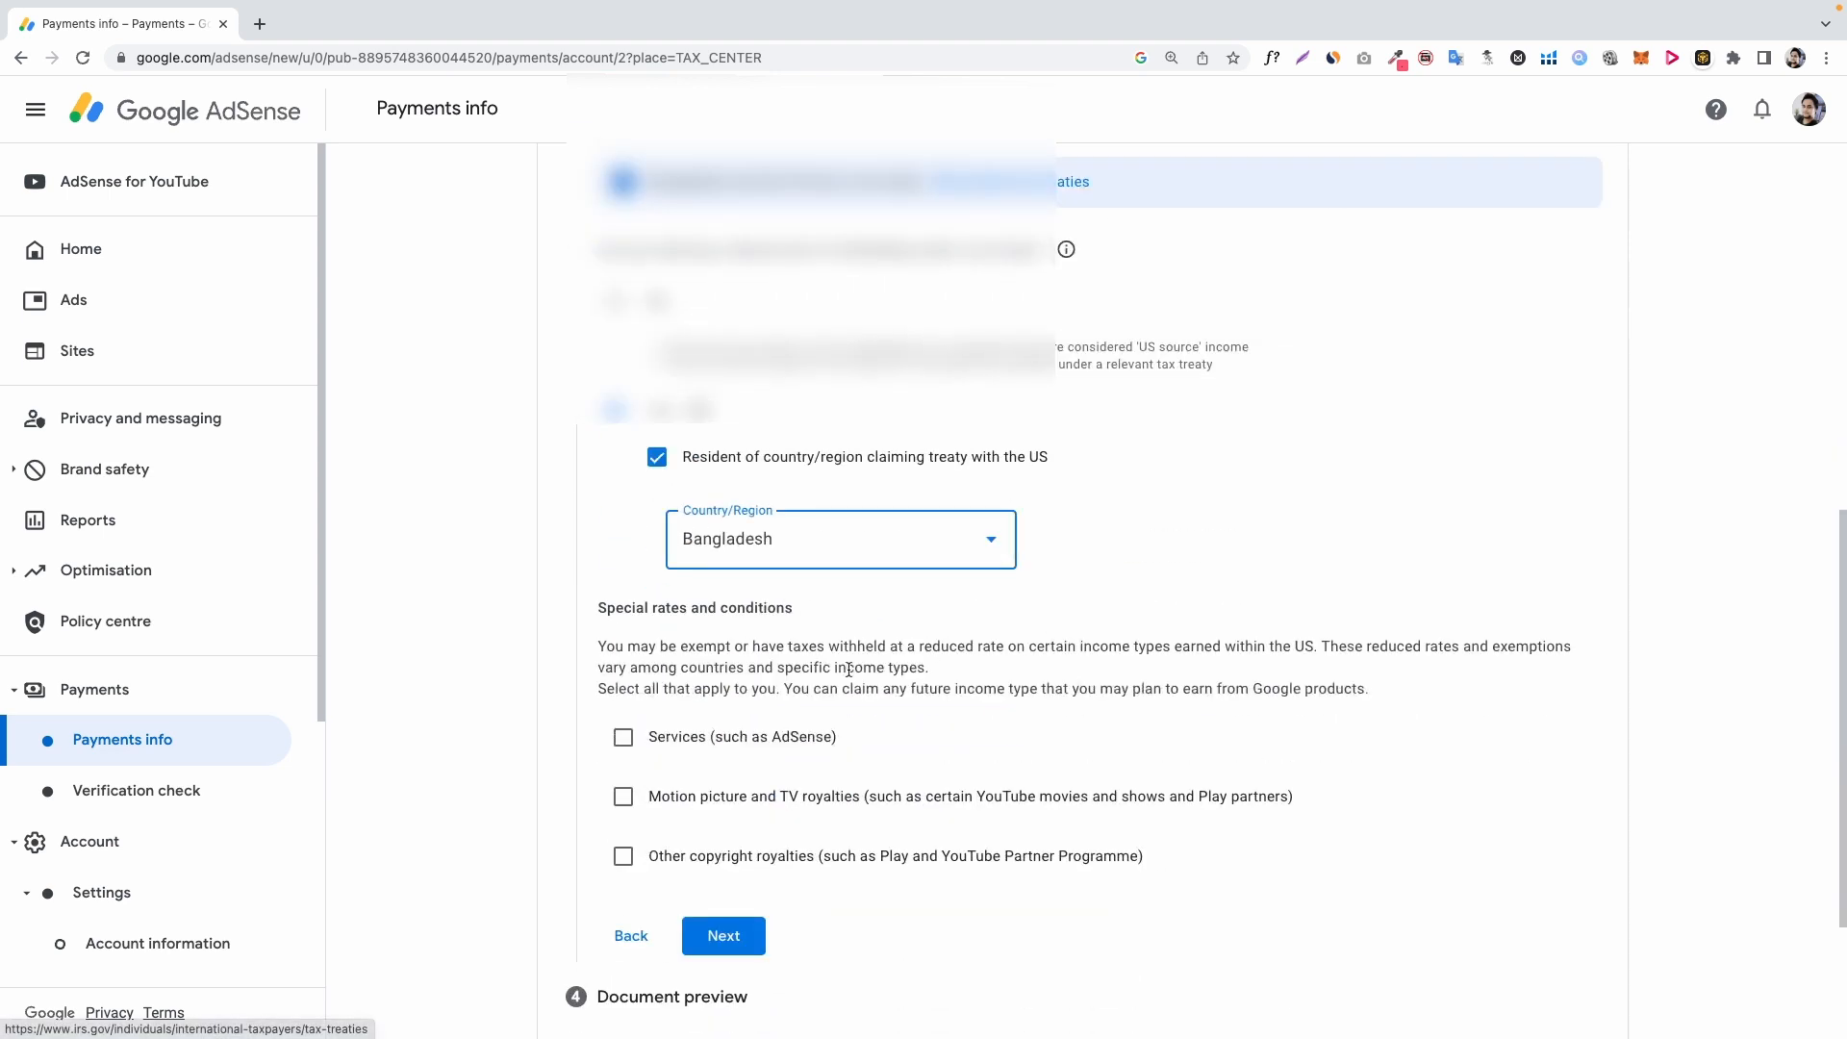
click(623, 739)
click(707, 818)
click(742, 878)
click(1121, 799)
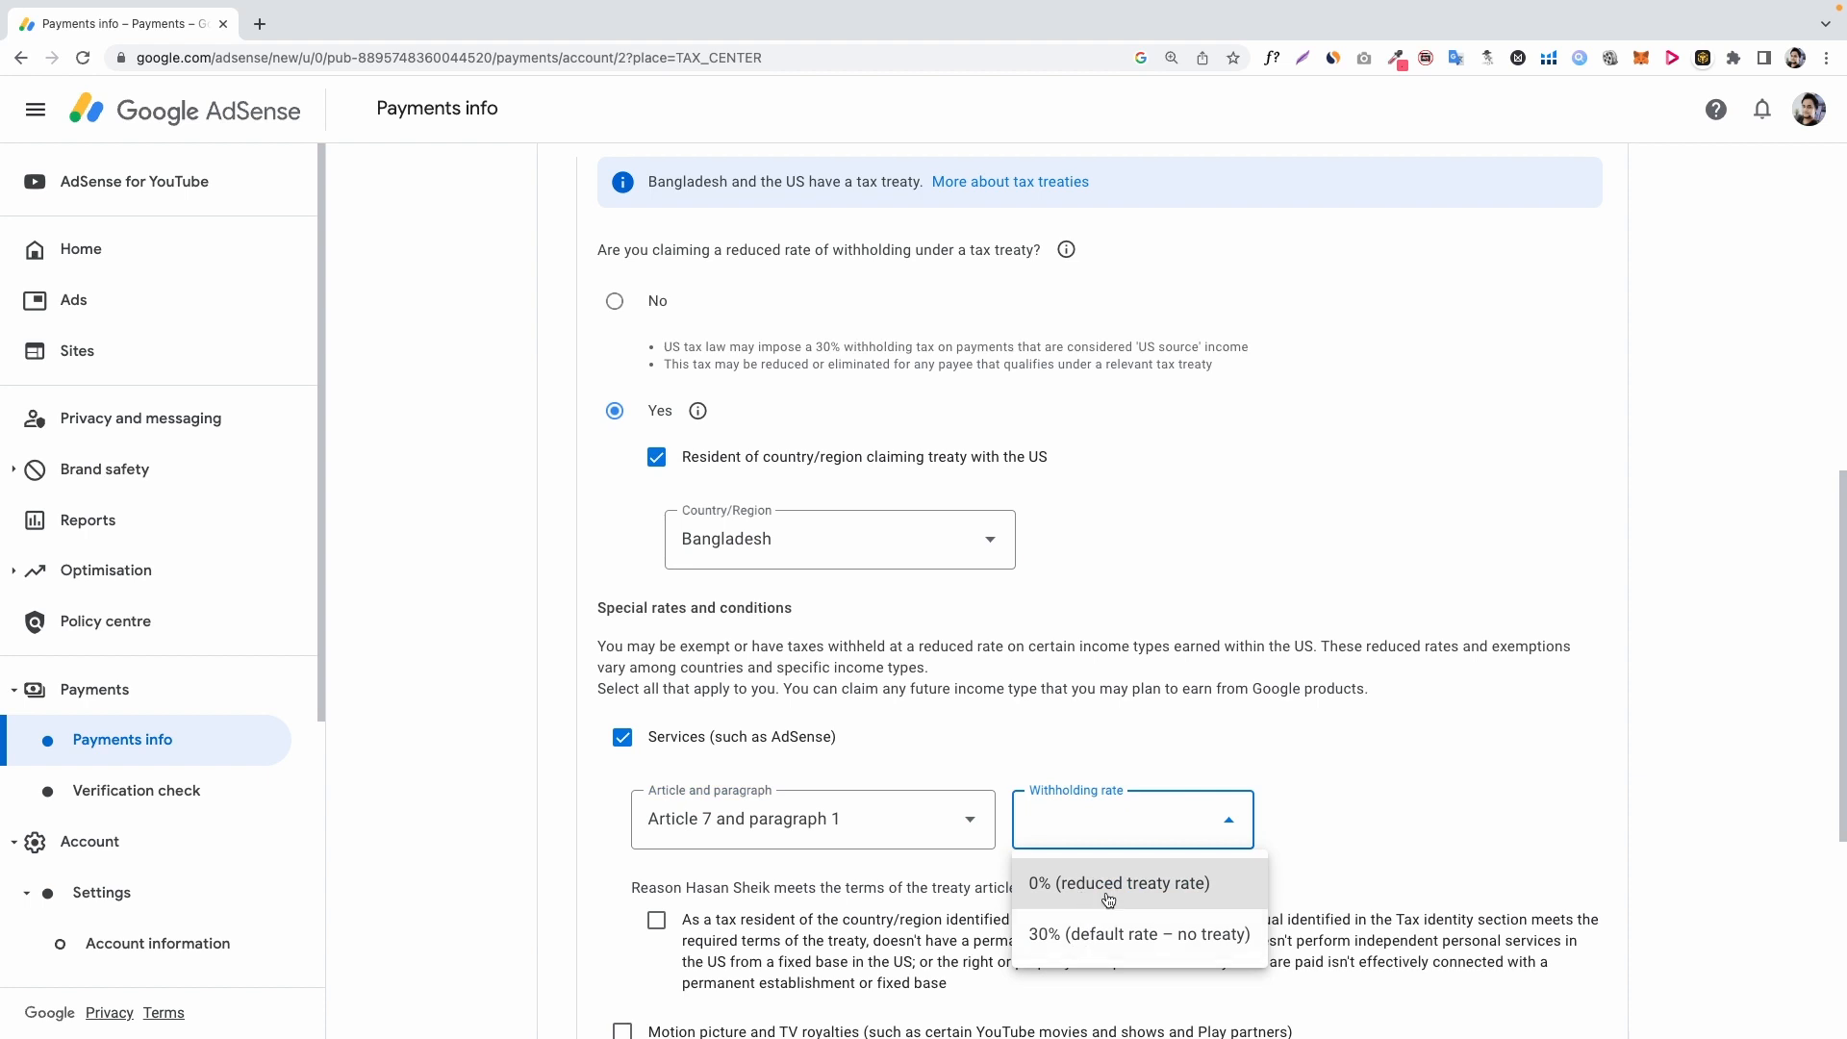
click(1106, 885)
scroll(1106, 896, down, 2)
click(689, 706)
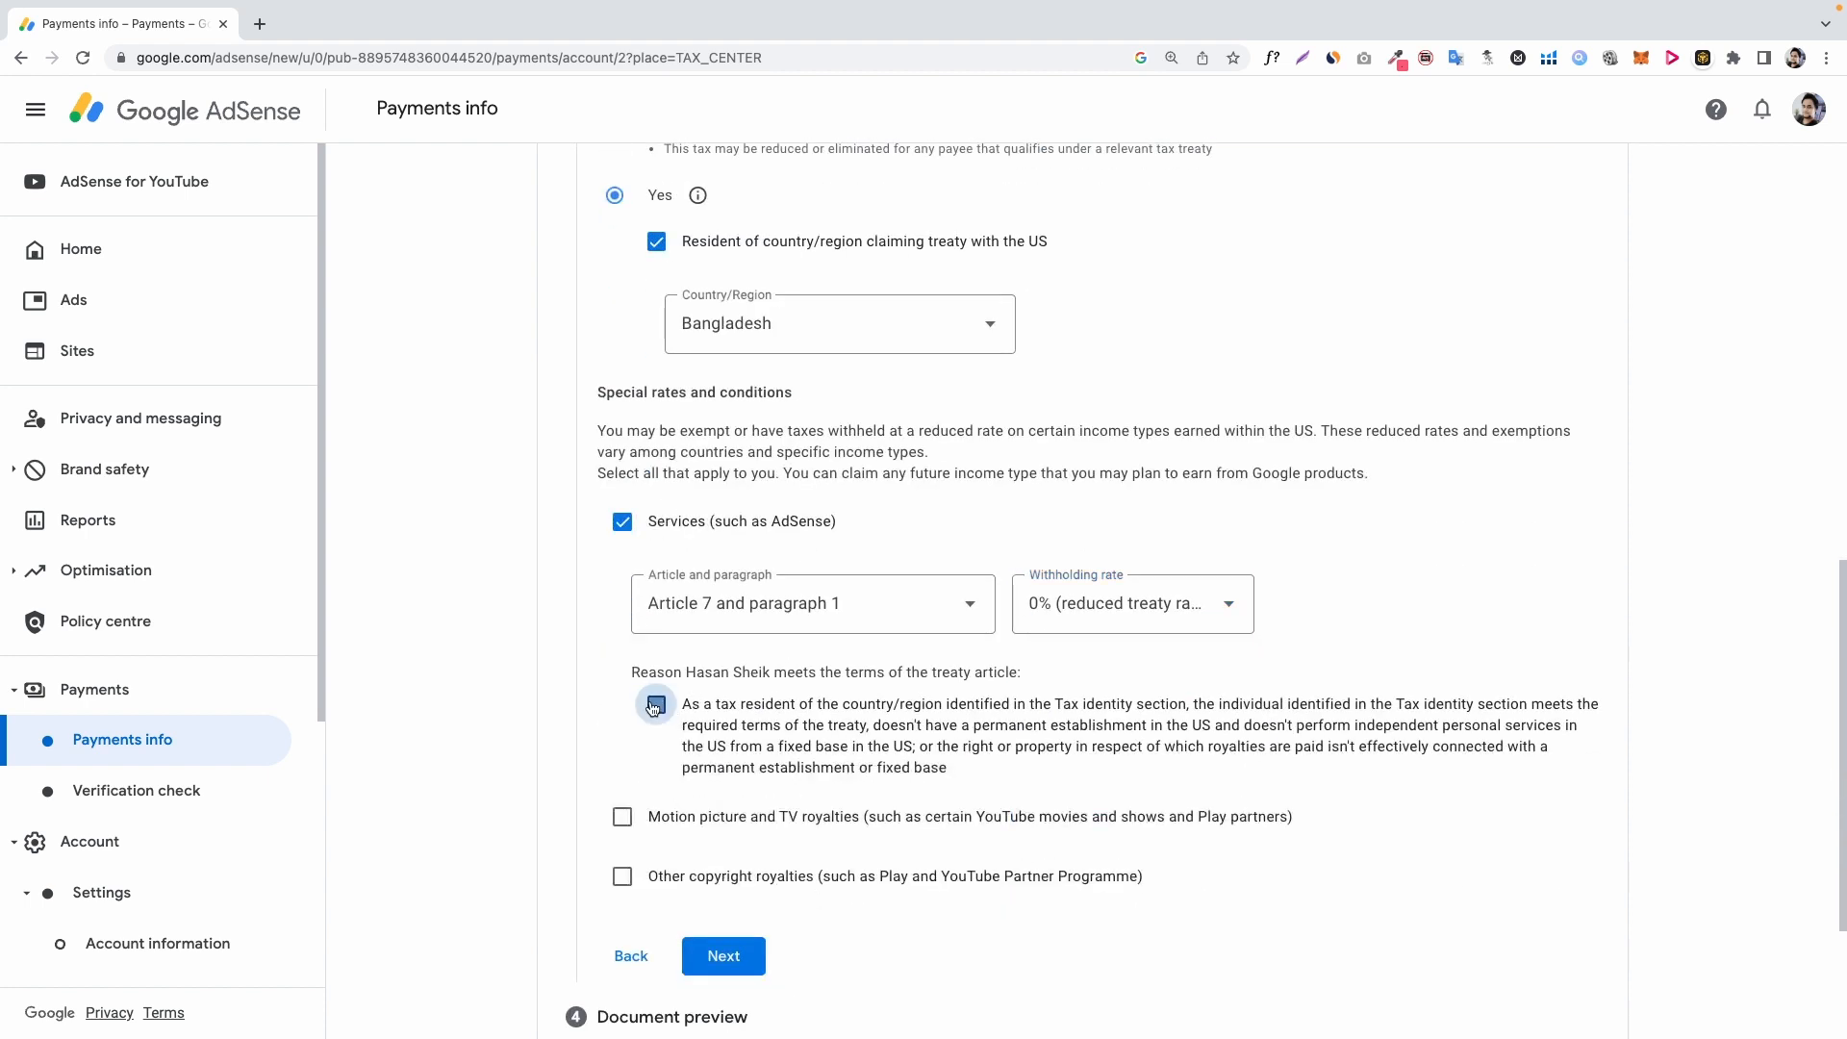
Claim motion picture and TV royalties under Article 12 and paragraph 2 at the 10% reduced treaty rate, confirming the treaty reason.
click(623, 817)
click(840, 895)
click(750, 960)
click(1140, 899)
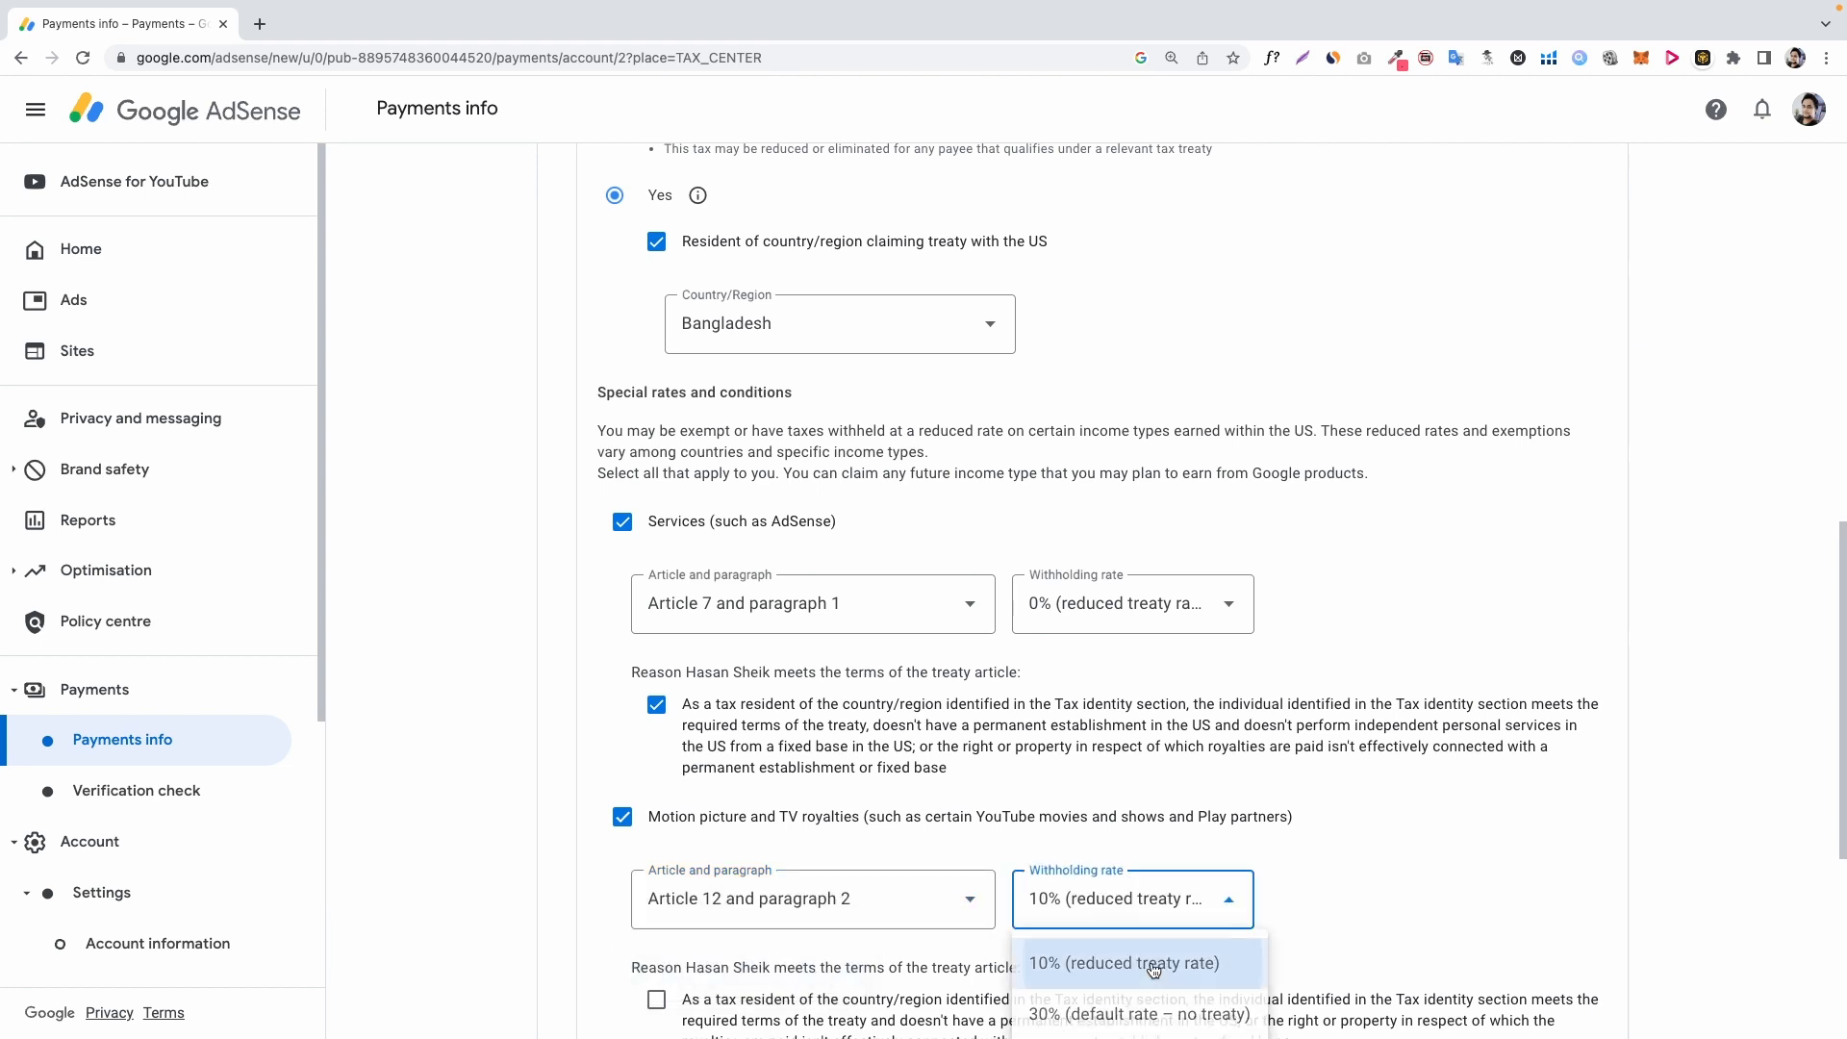
click(1125, 963)
scroll(1135, 962, down, 2)
click(656, 779)
Claim other copyright royalties under Article 12 and paragraph 2 at the 10% reduced treaty rate, confirm the treaty reason and continue to the document preview.
click(622, 872)
scroll(861, 845, down, 2)
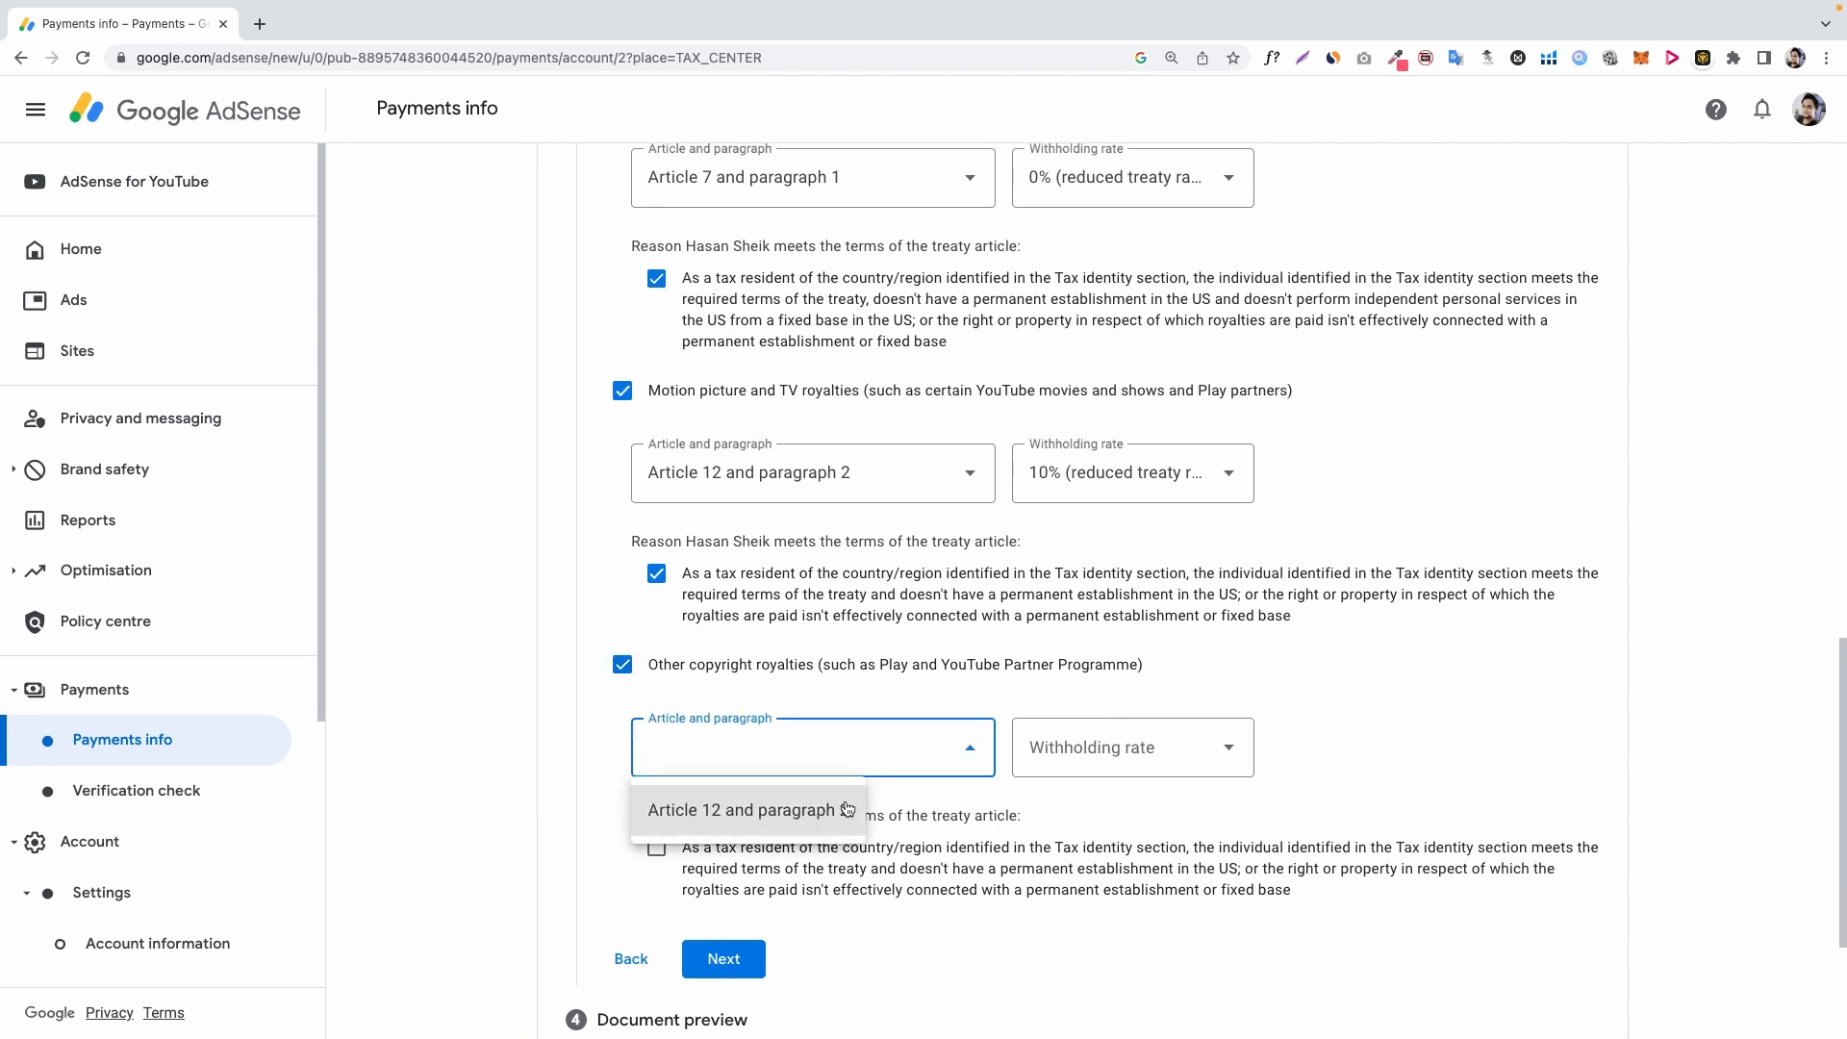
click(847, 808)
click(1117, 764)
click(1117, 817)
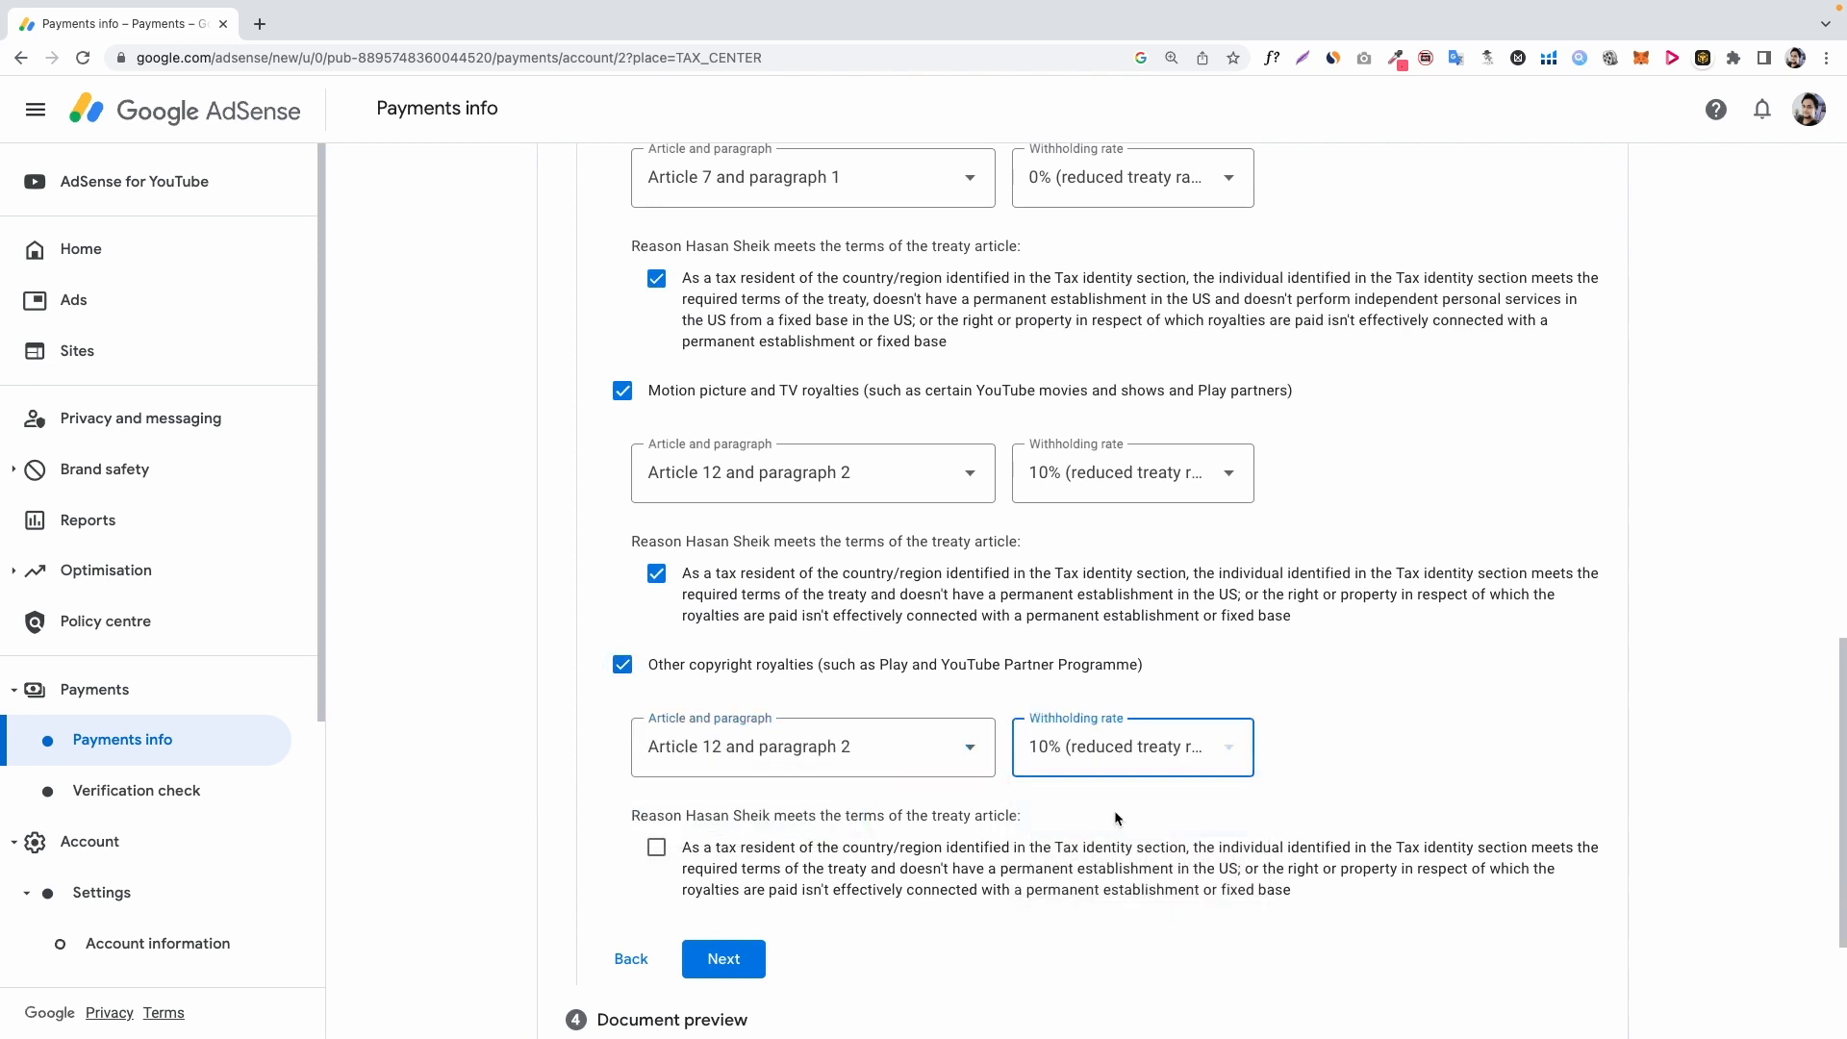
scroll(962, 769, down, 2)
click(657, 848)
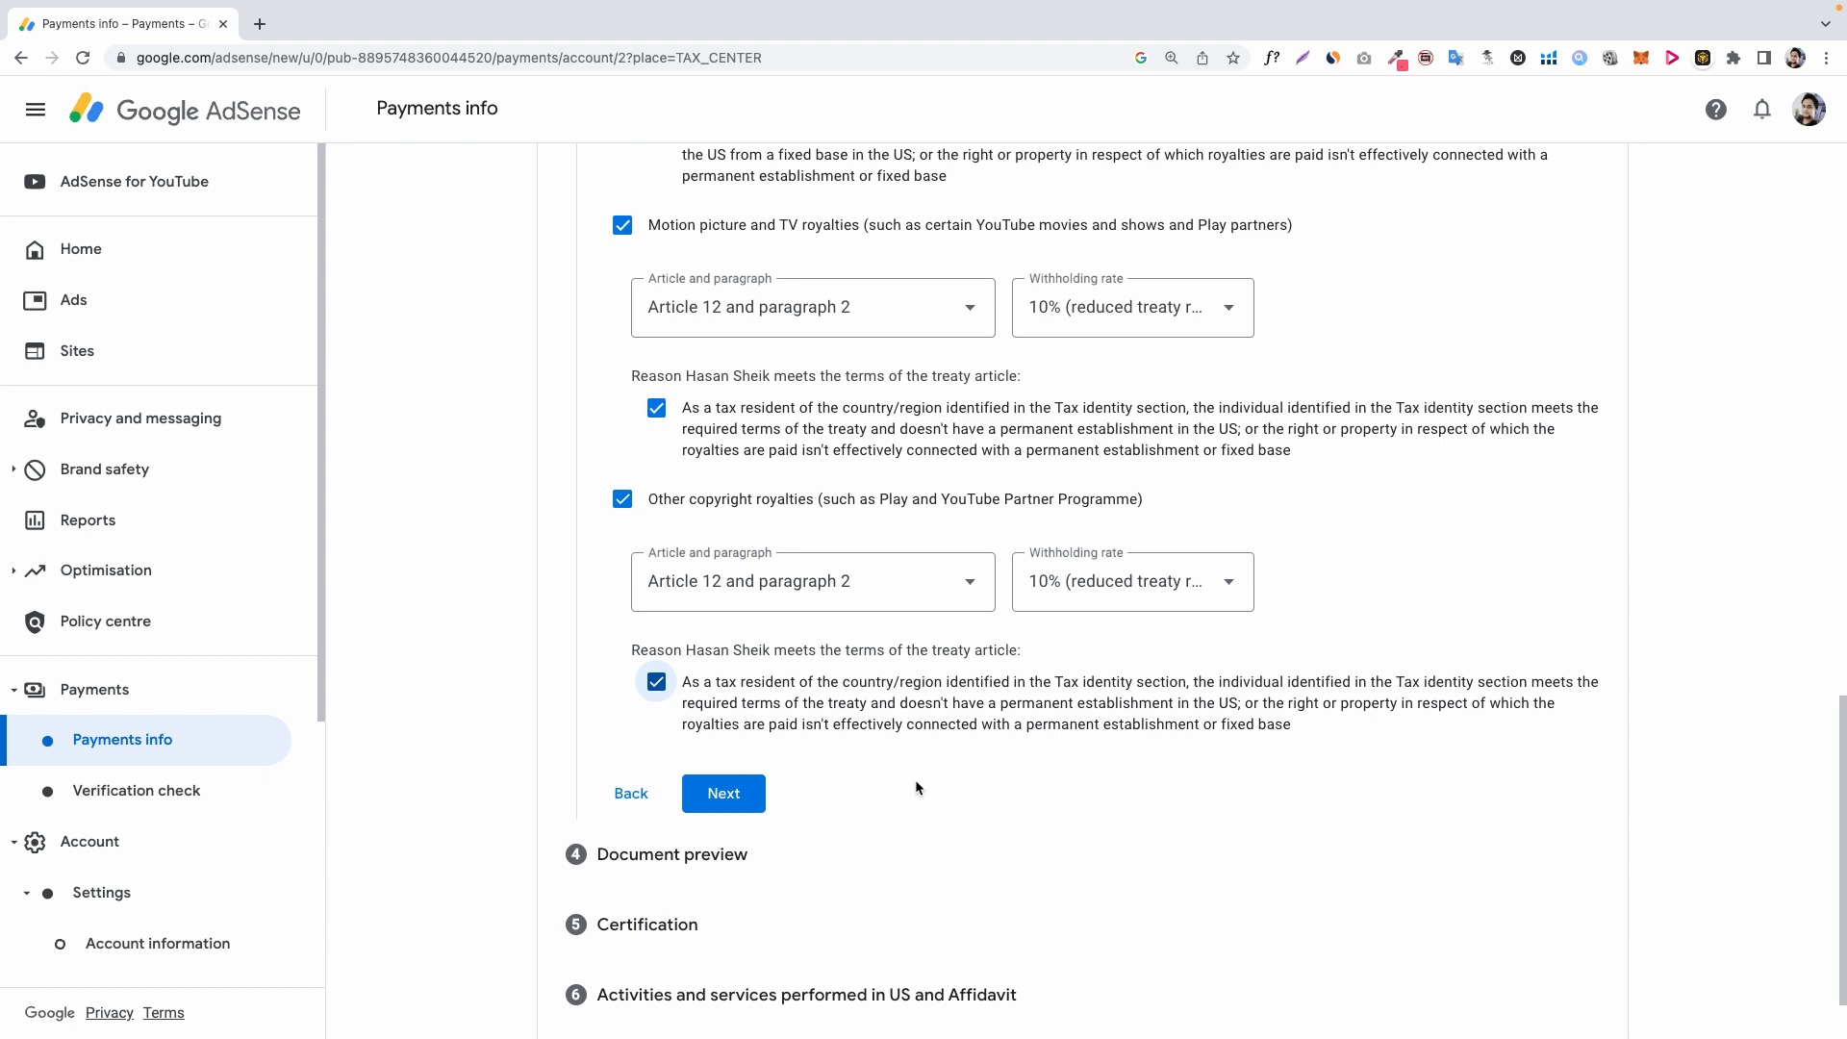
click(729, 795)
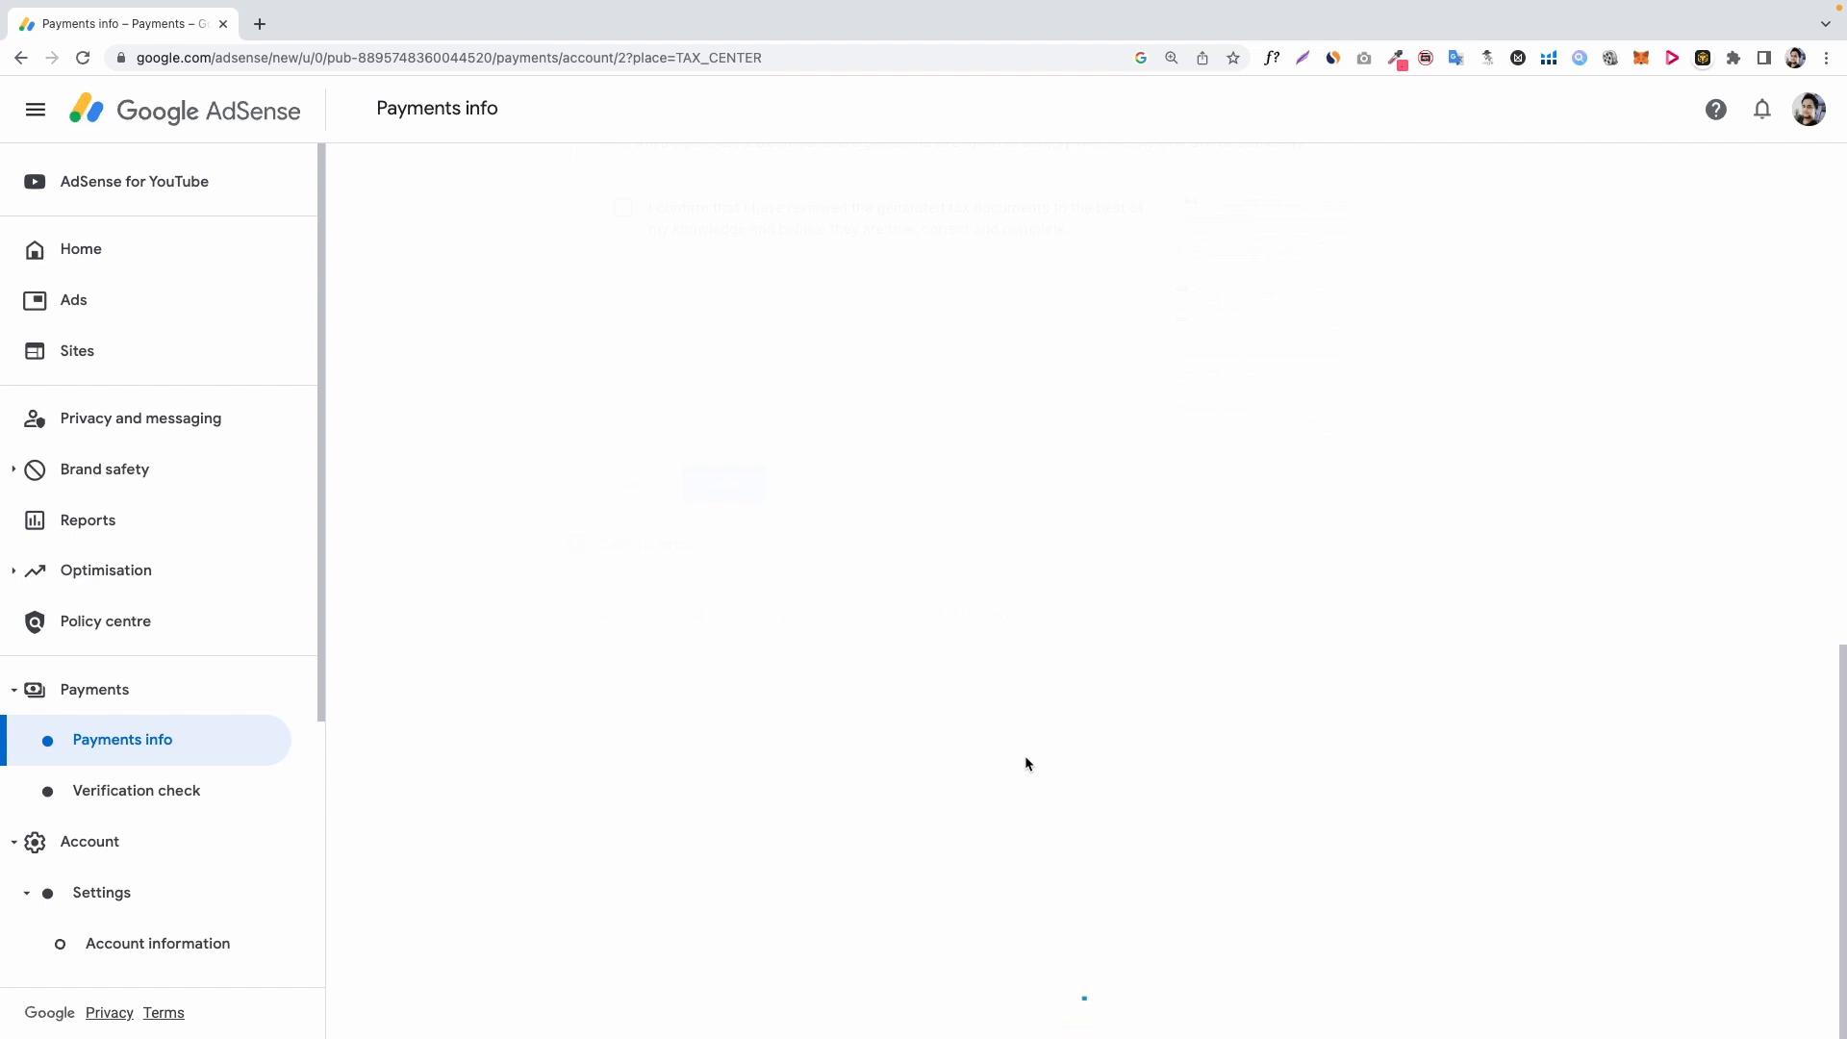
Confirm that the generated W-8BEN tax documents have been reviewed and continue to the certification section.
scroll(1025, 764, down, 1)
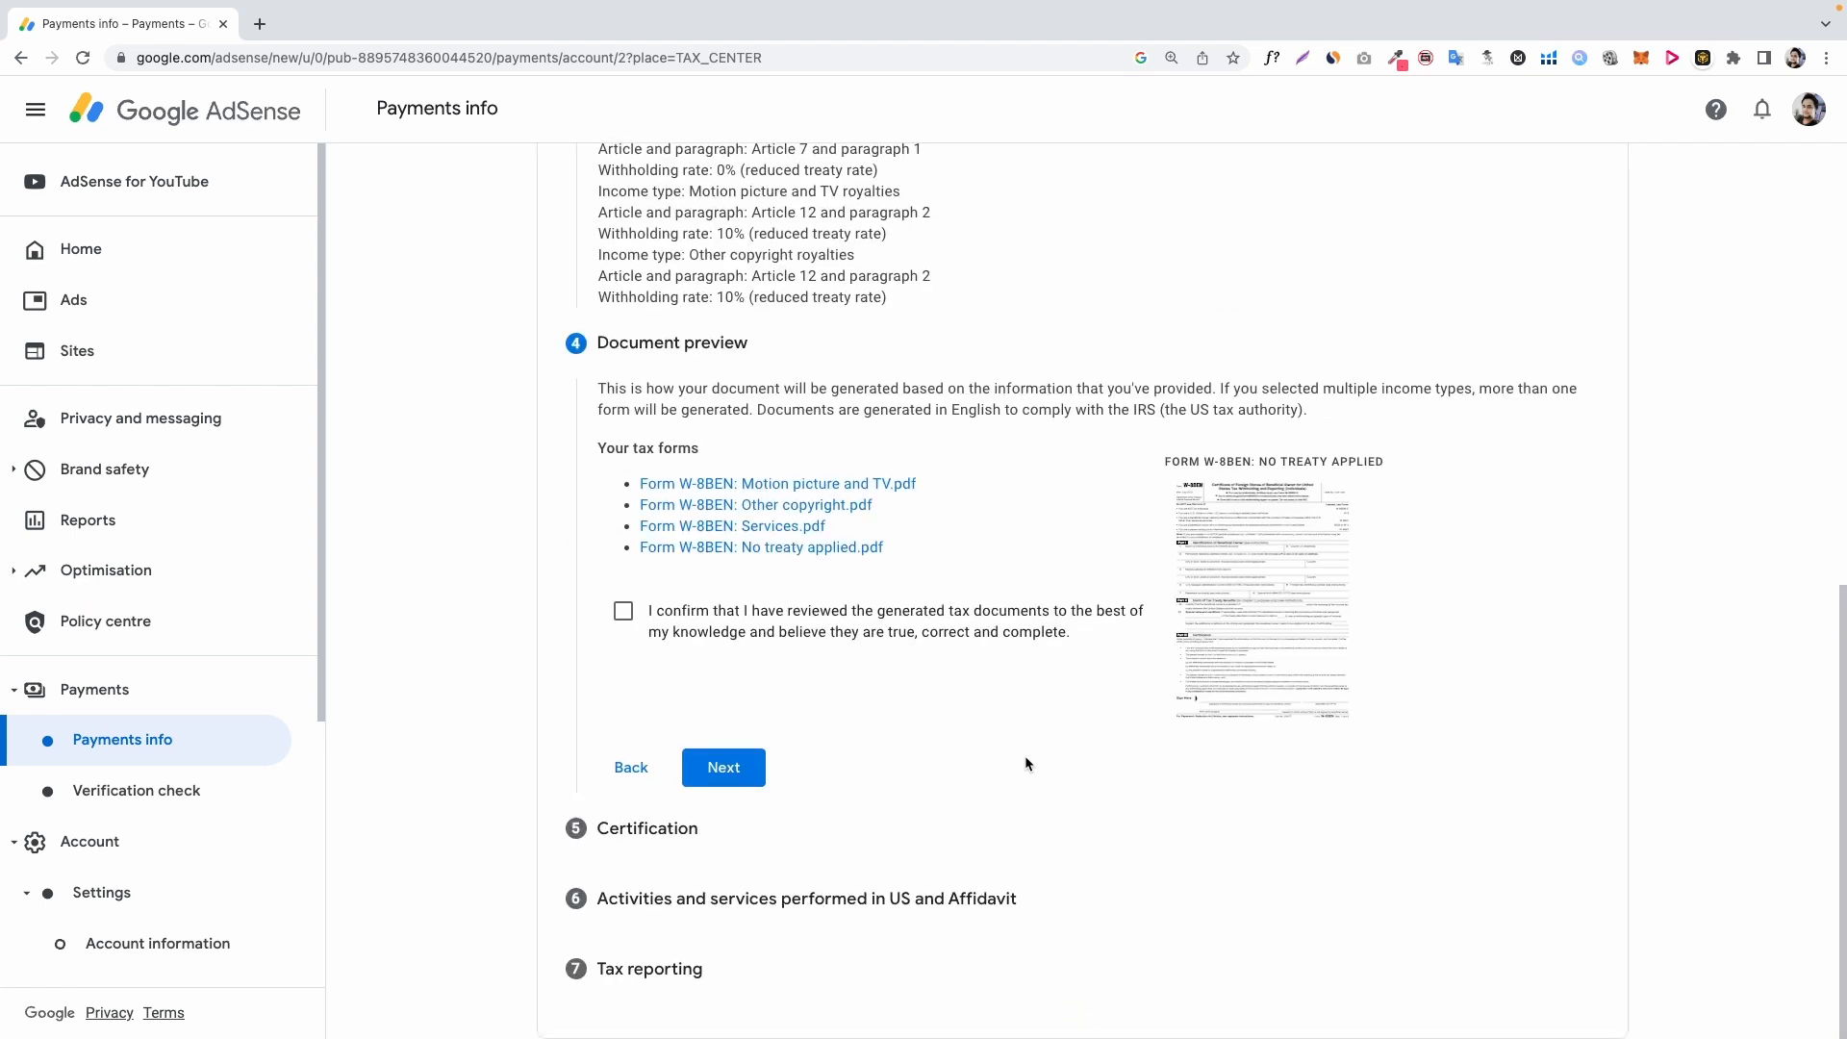
click(620, 619)
click(755, 767)
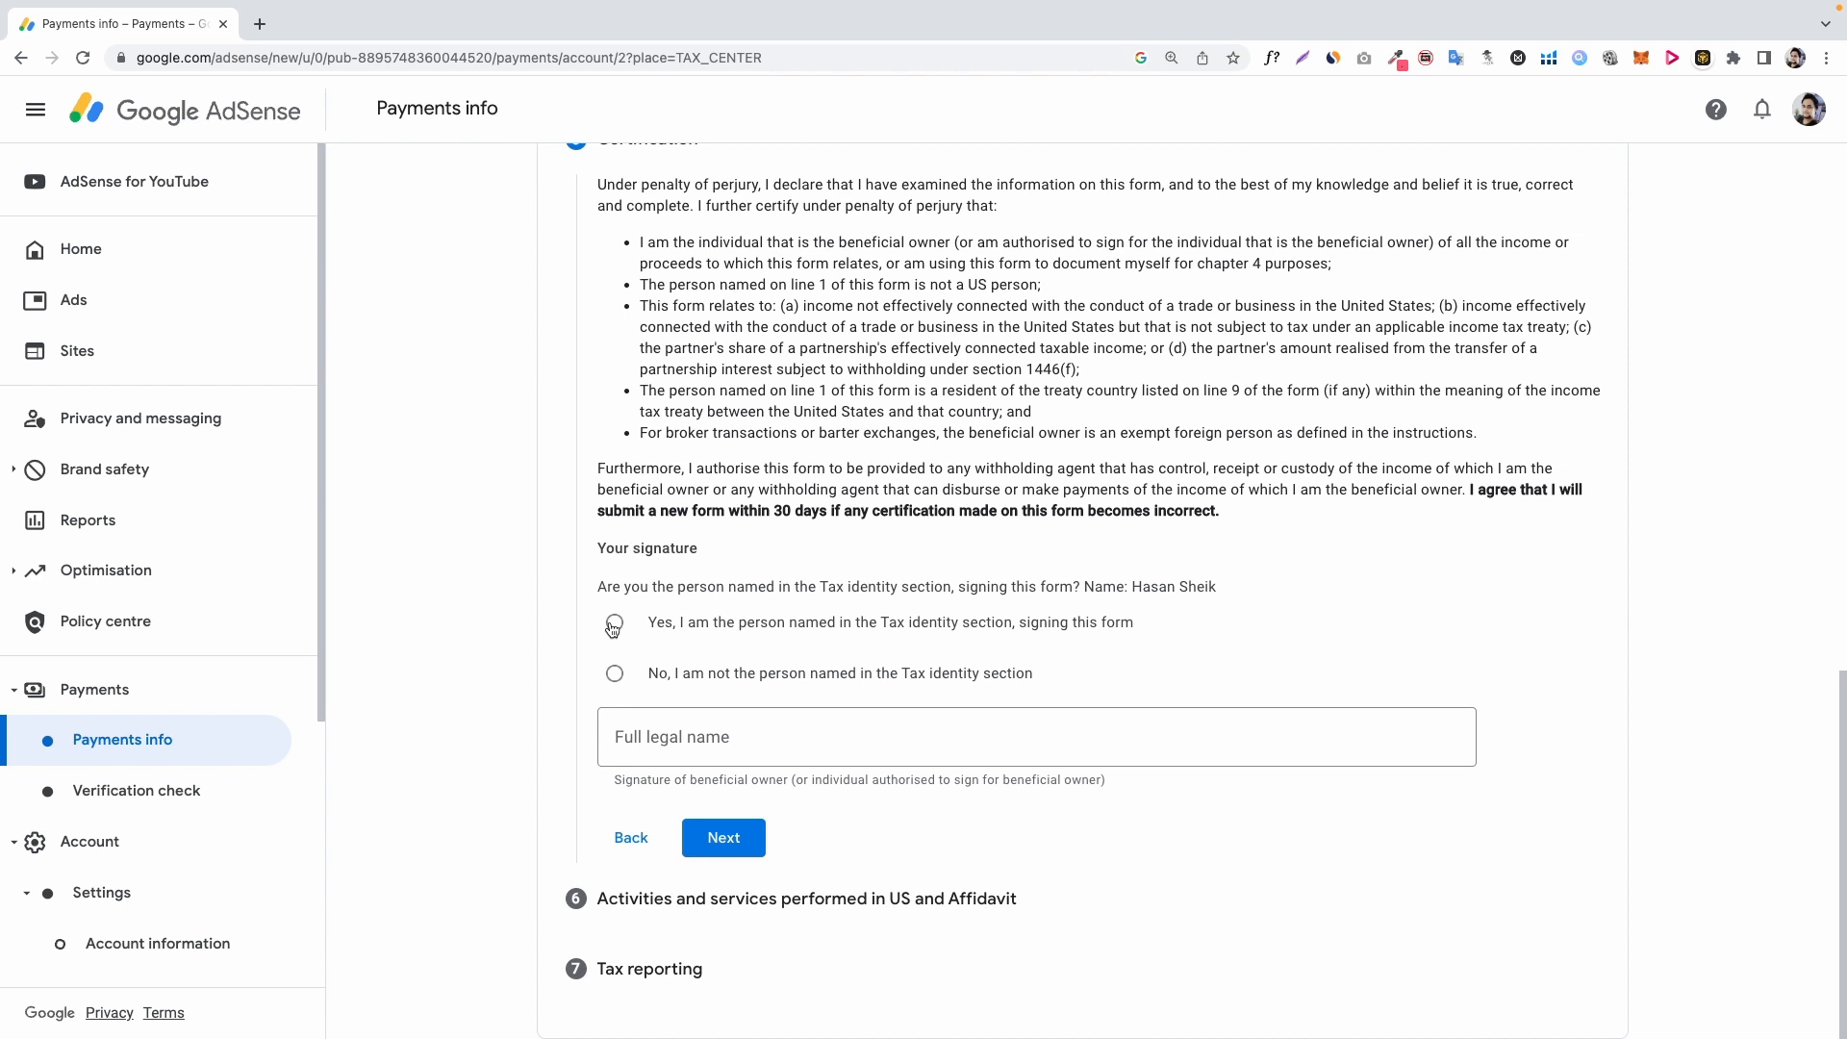
Sign the certification as the person named in the Tax identity section by entering the full legal name, and continue.
click(765, 741)
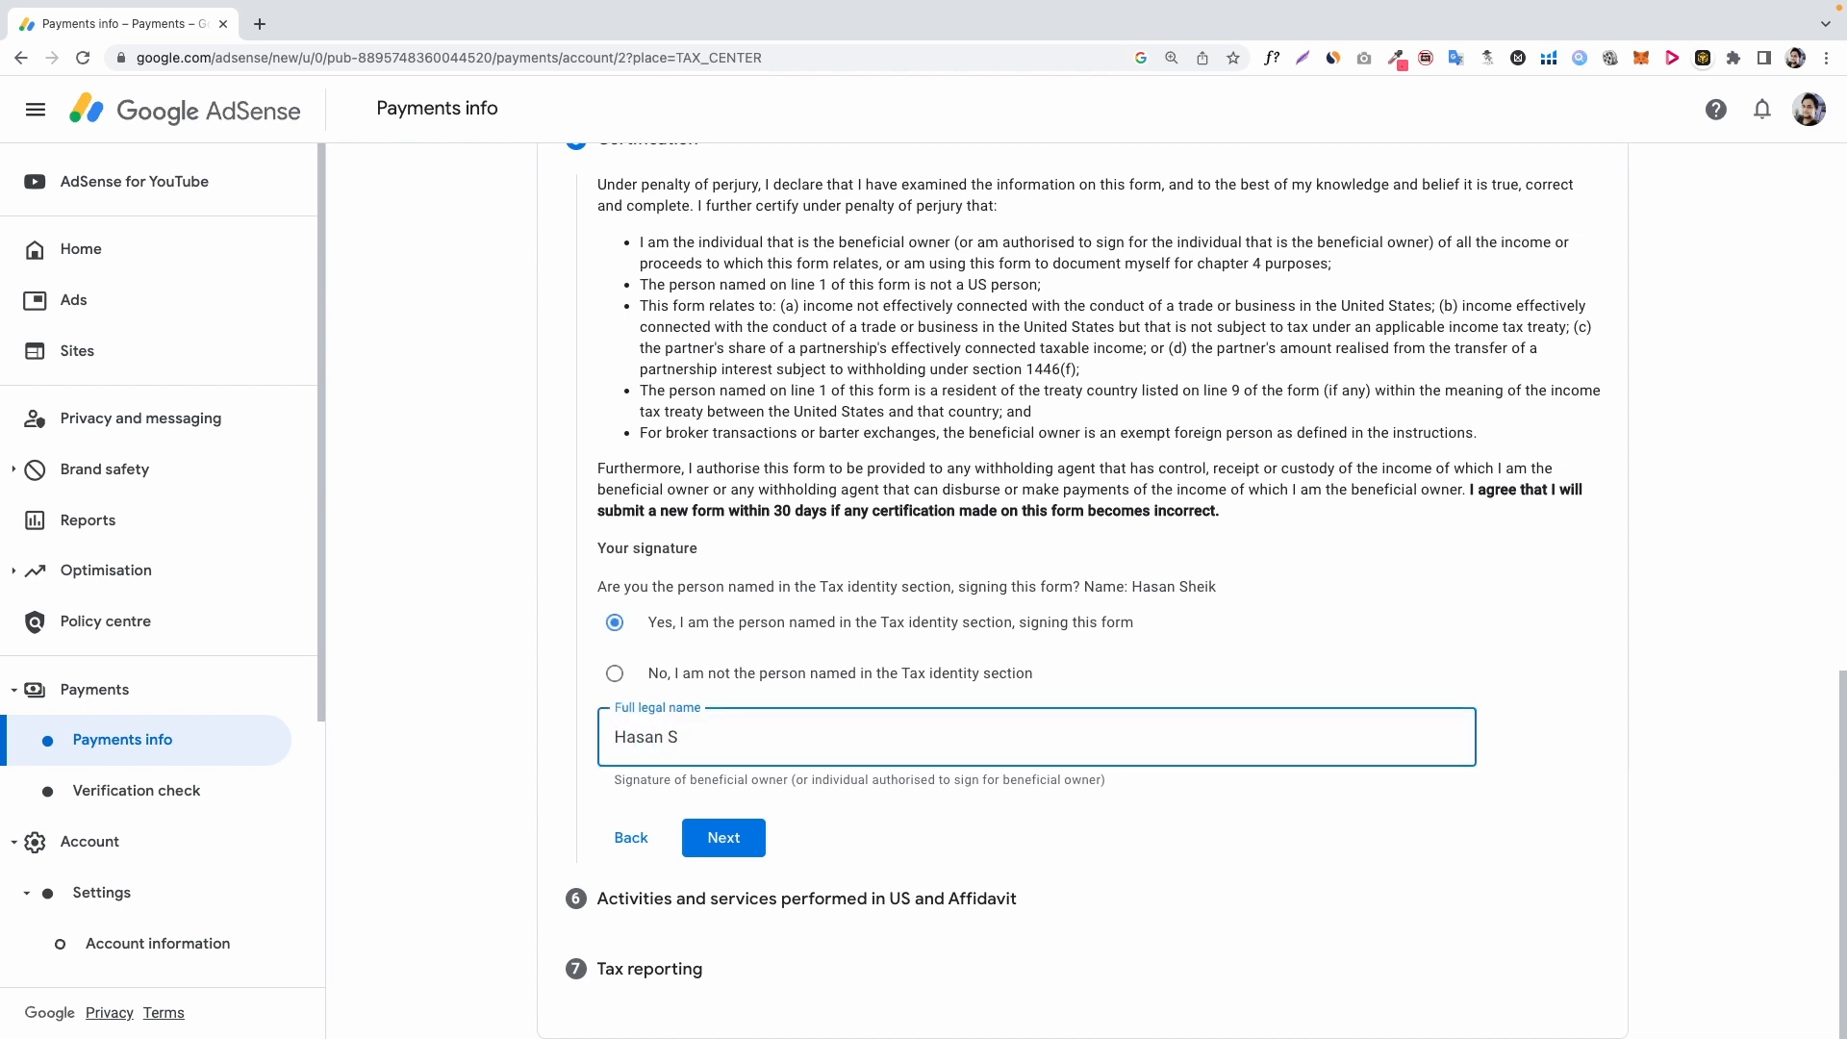
click(949, 845)
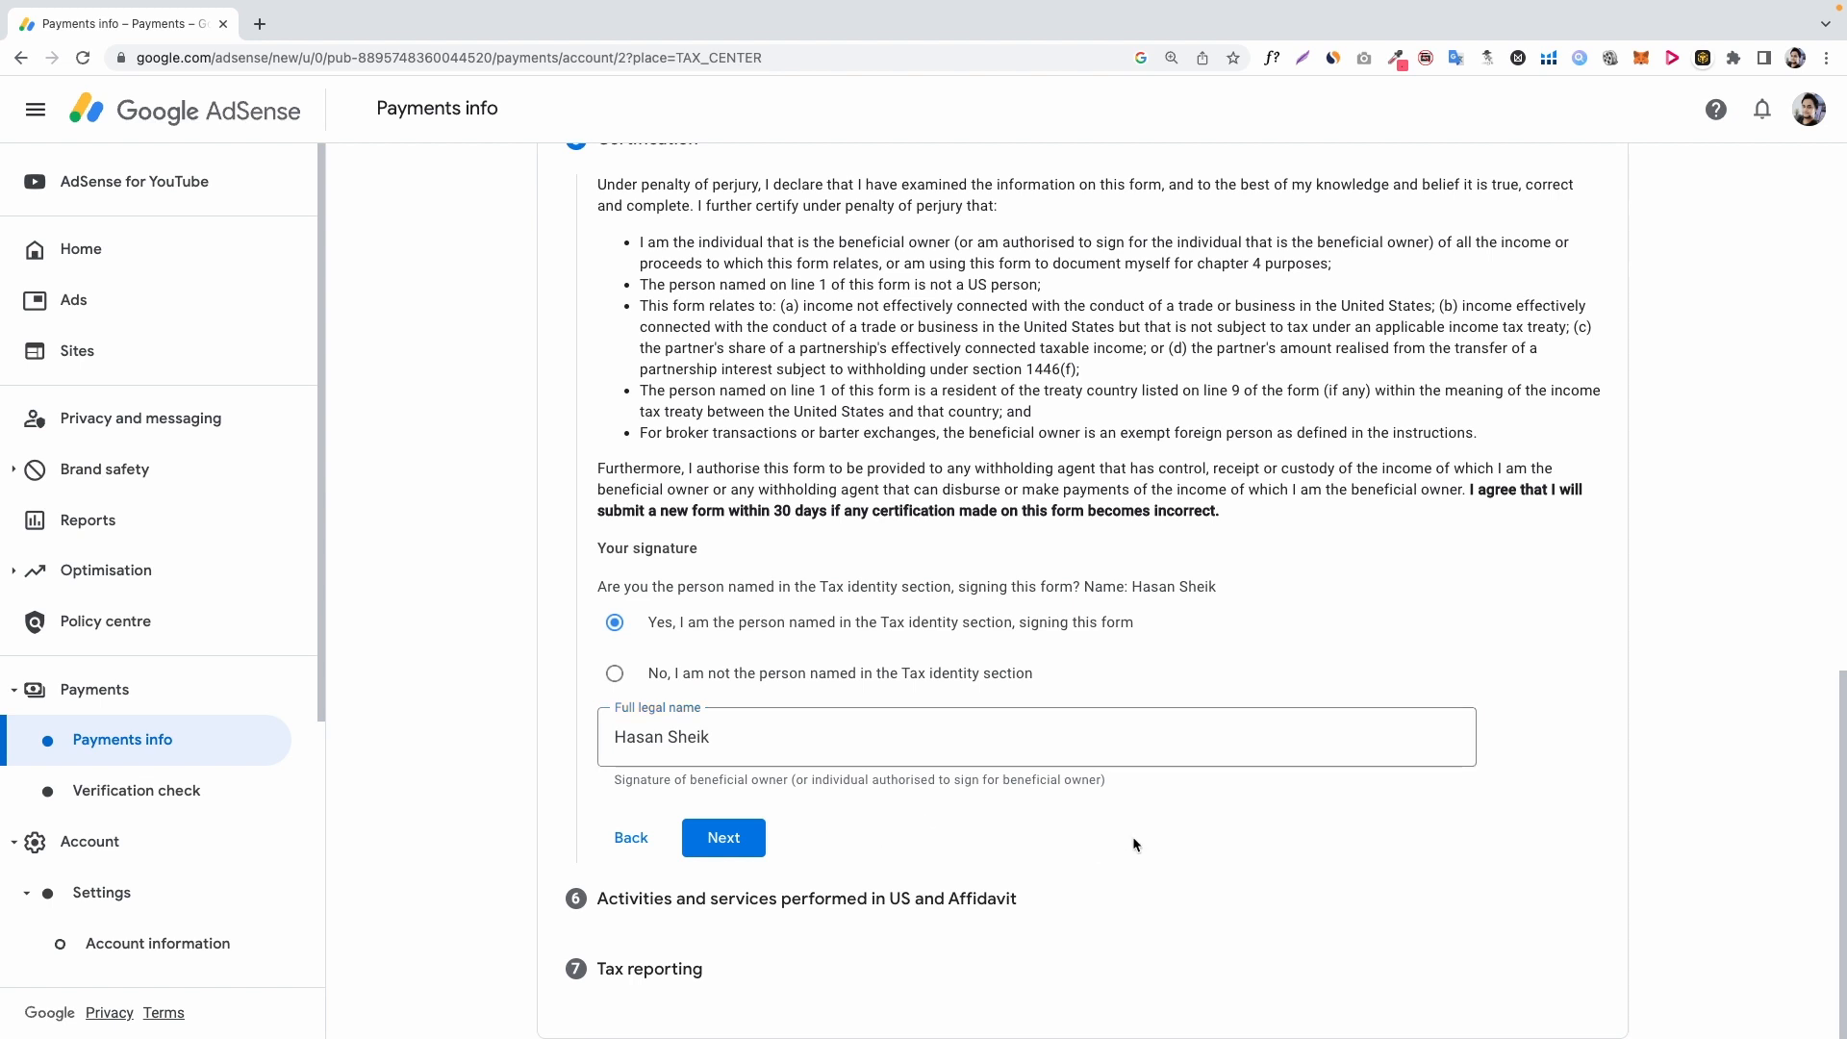
click(728, 838)
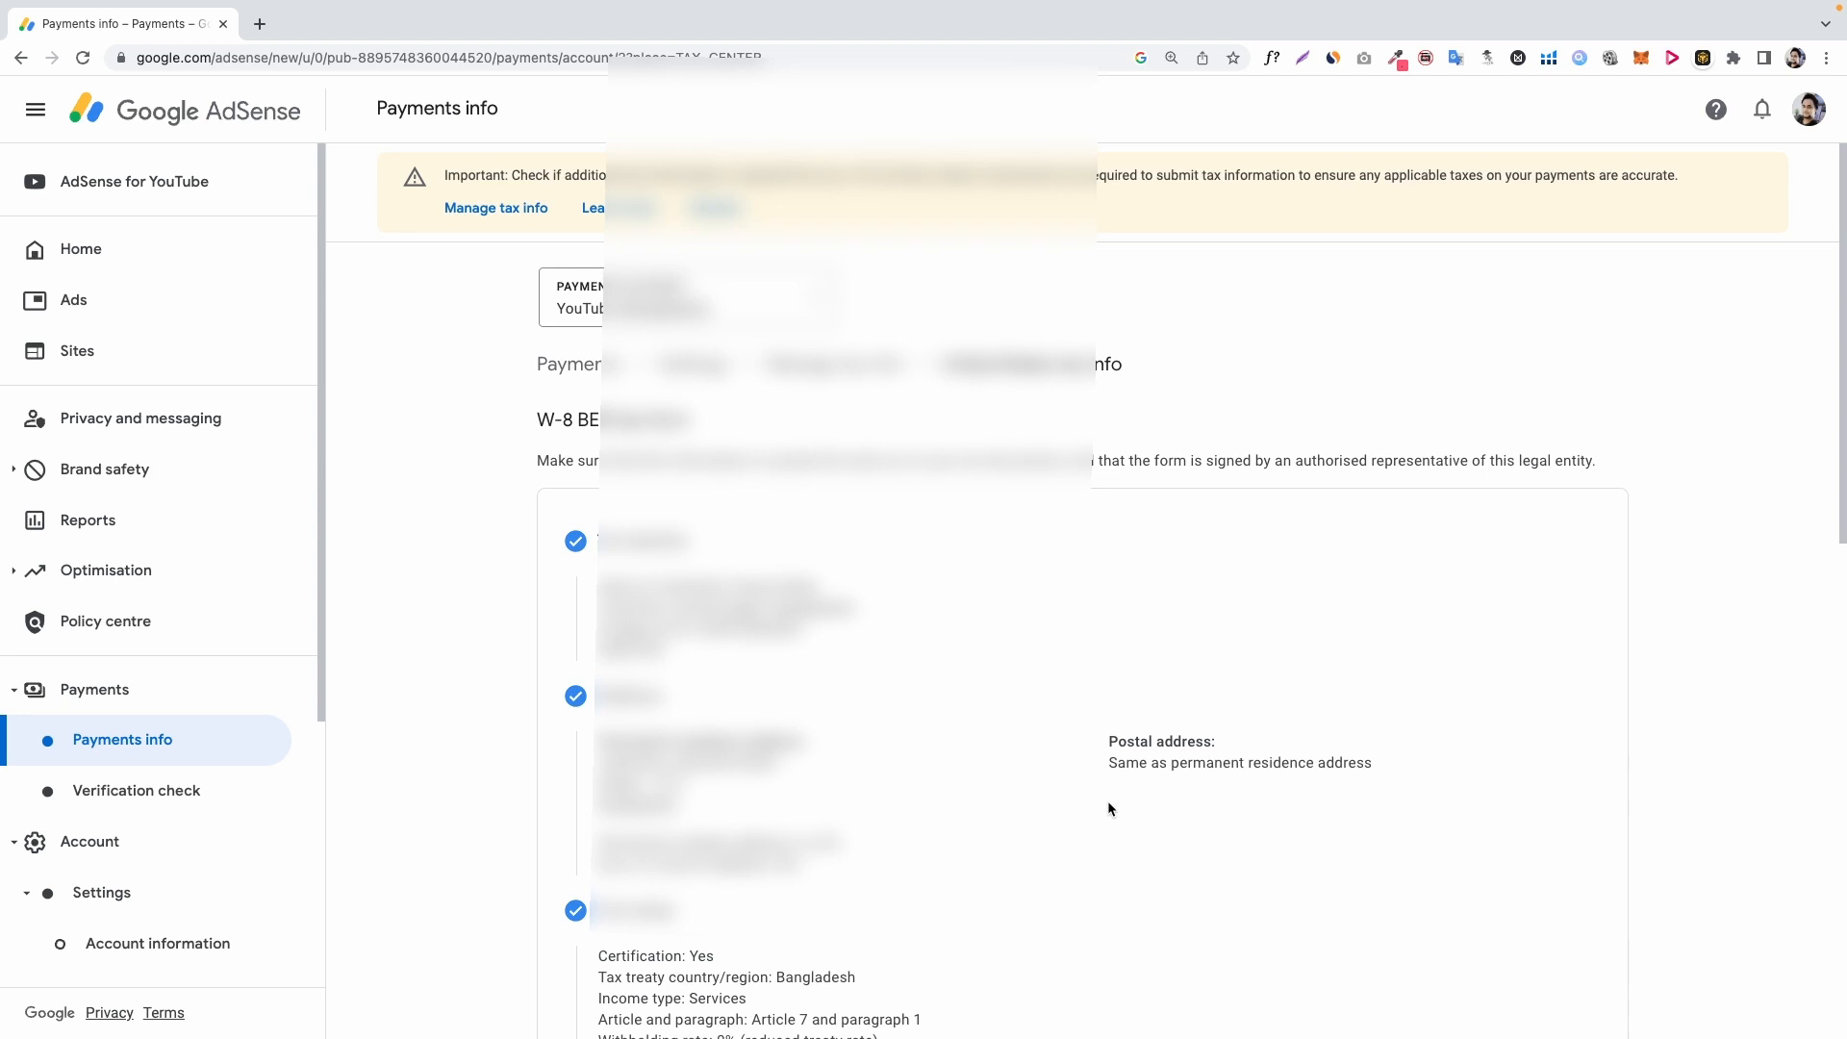
Declare no US activities, certify services performed solely outside the US, choose the payments profile that hasn't received payments, and continue to tax reporting.
scroll(1109, 809, down, 5)
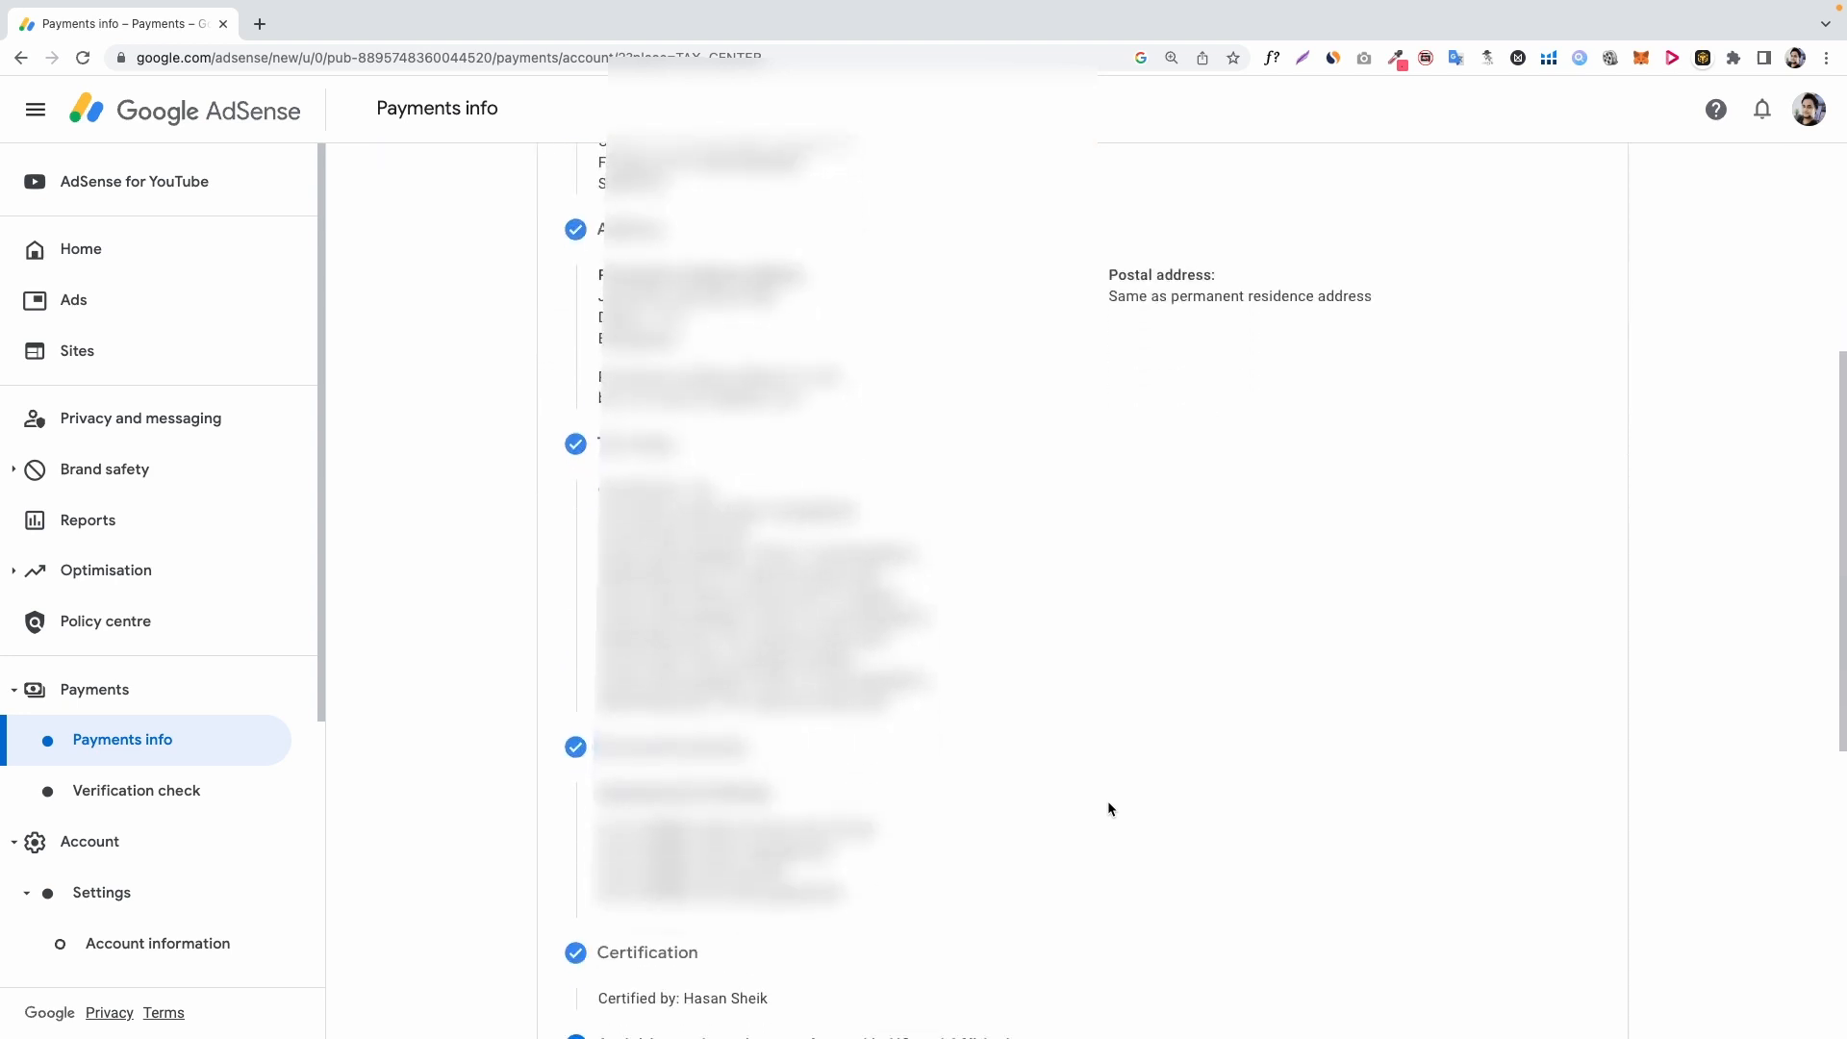
scroll(1109, 803, up, 4)
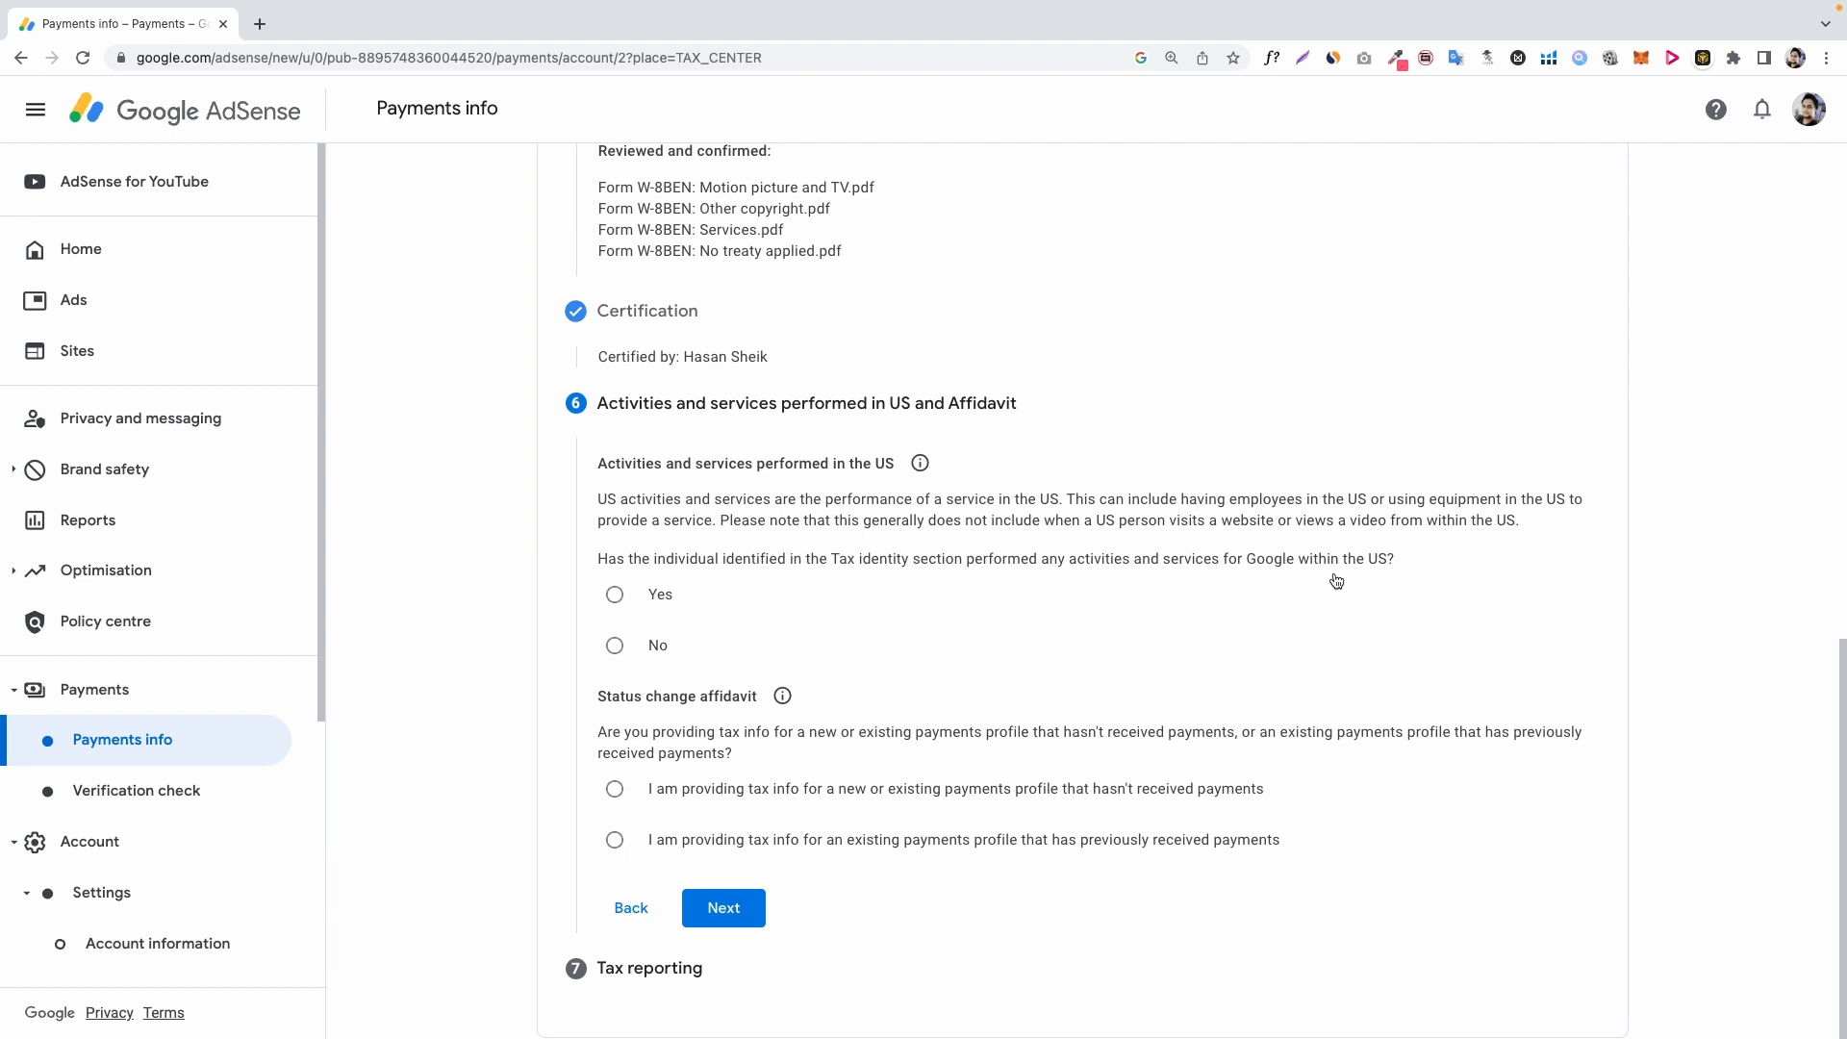
click(625, 647)
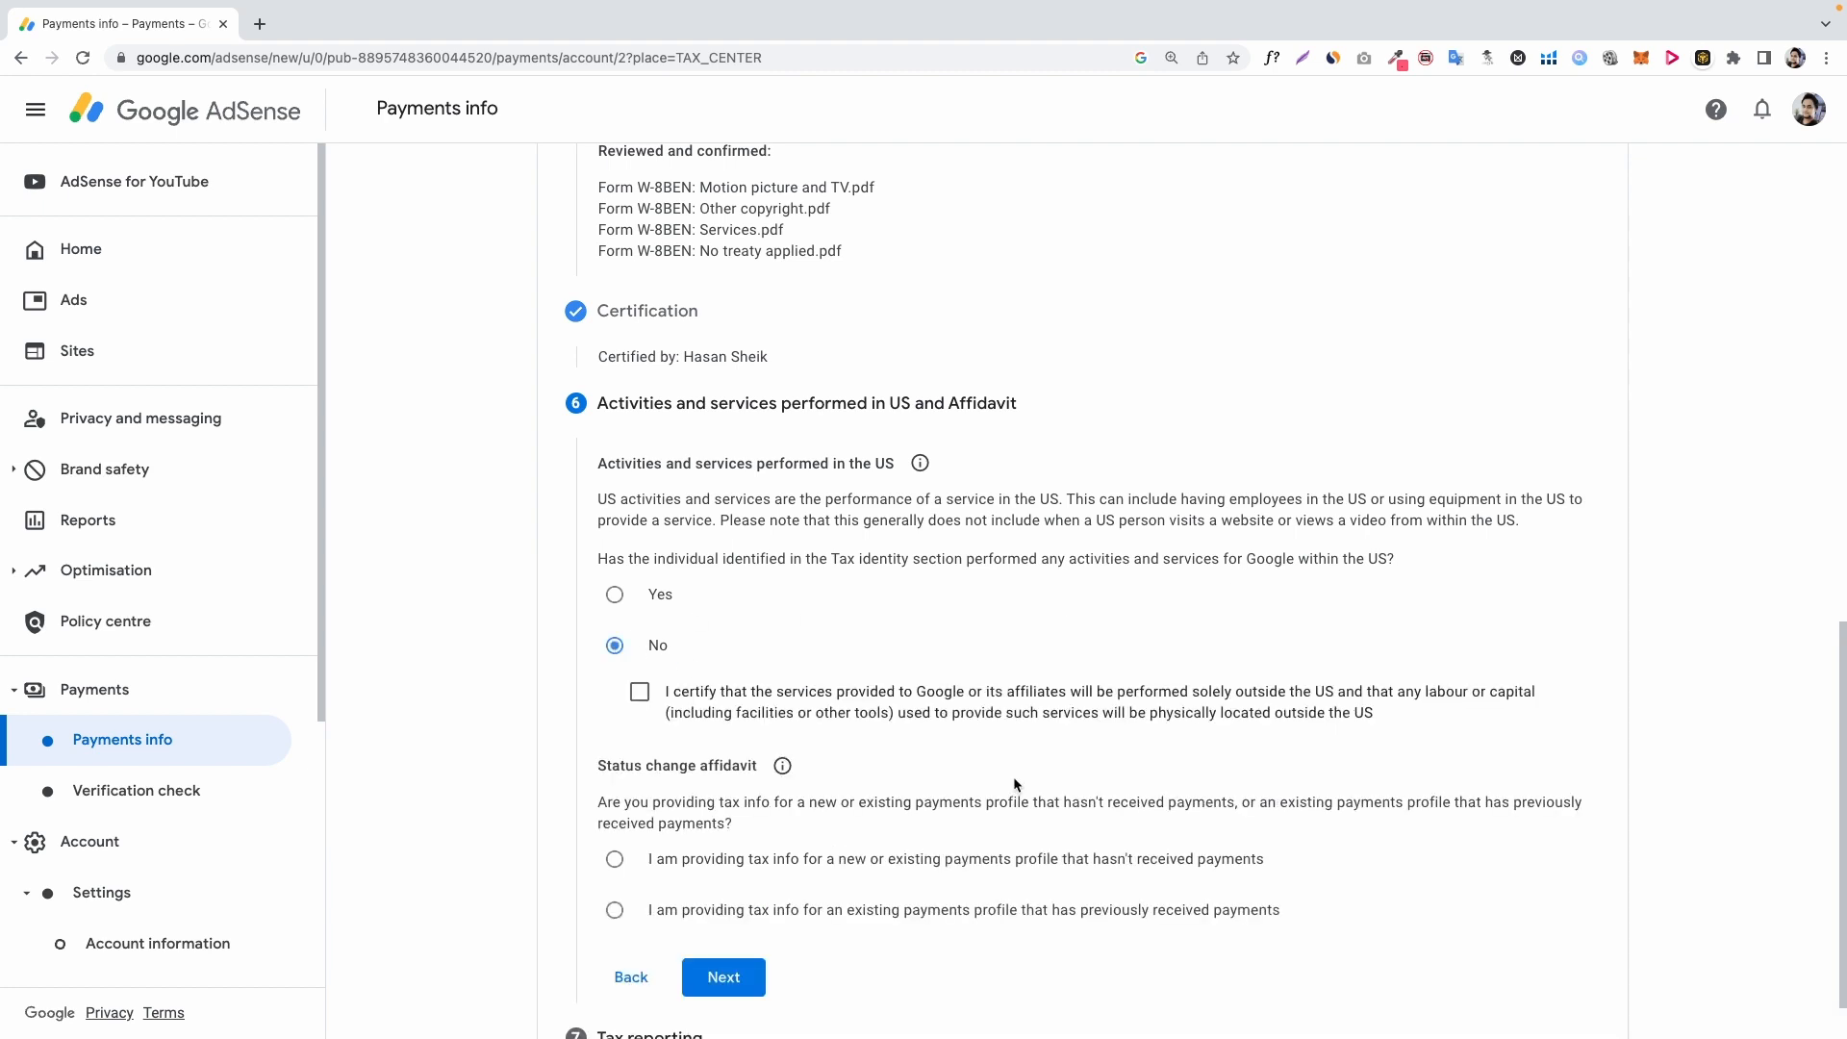
click(727, 979)
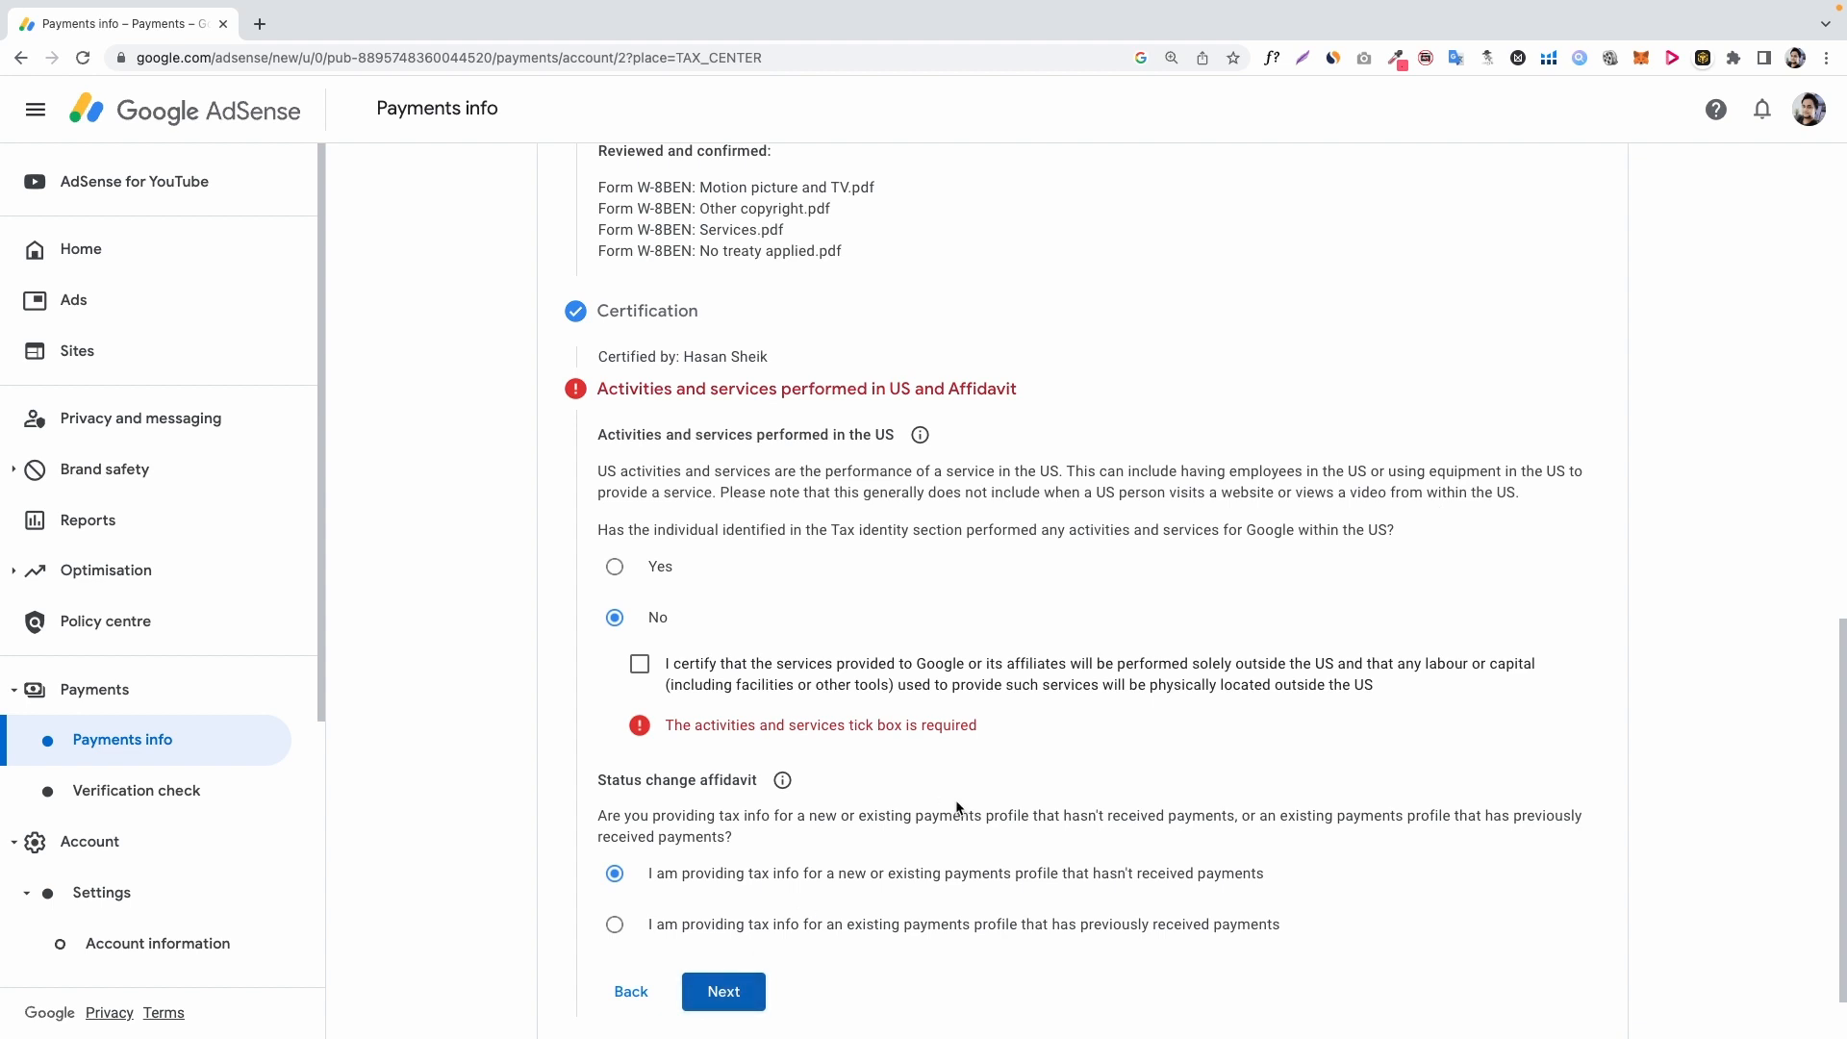
click(640, 664)
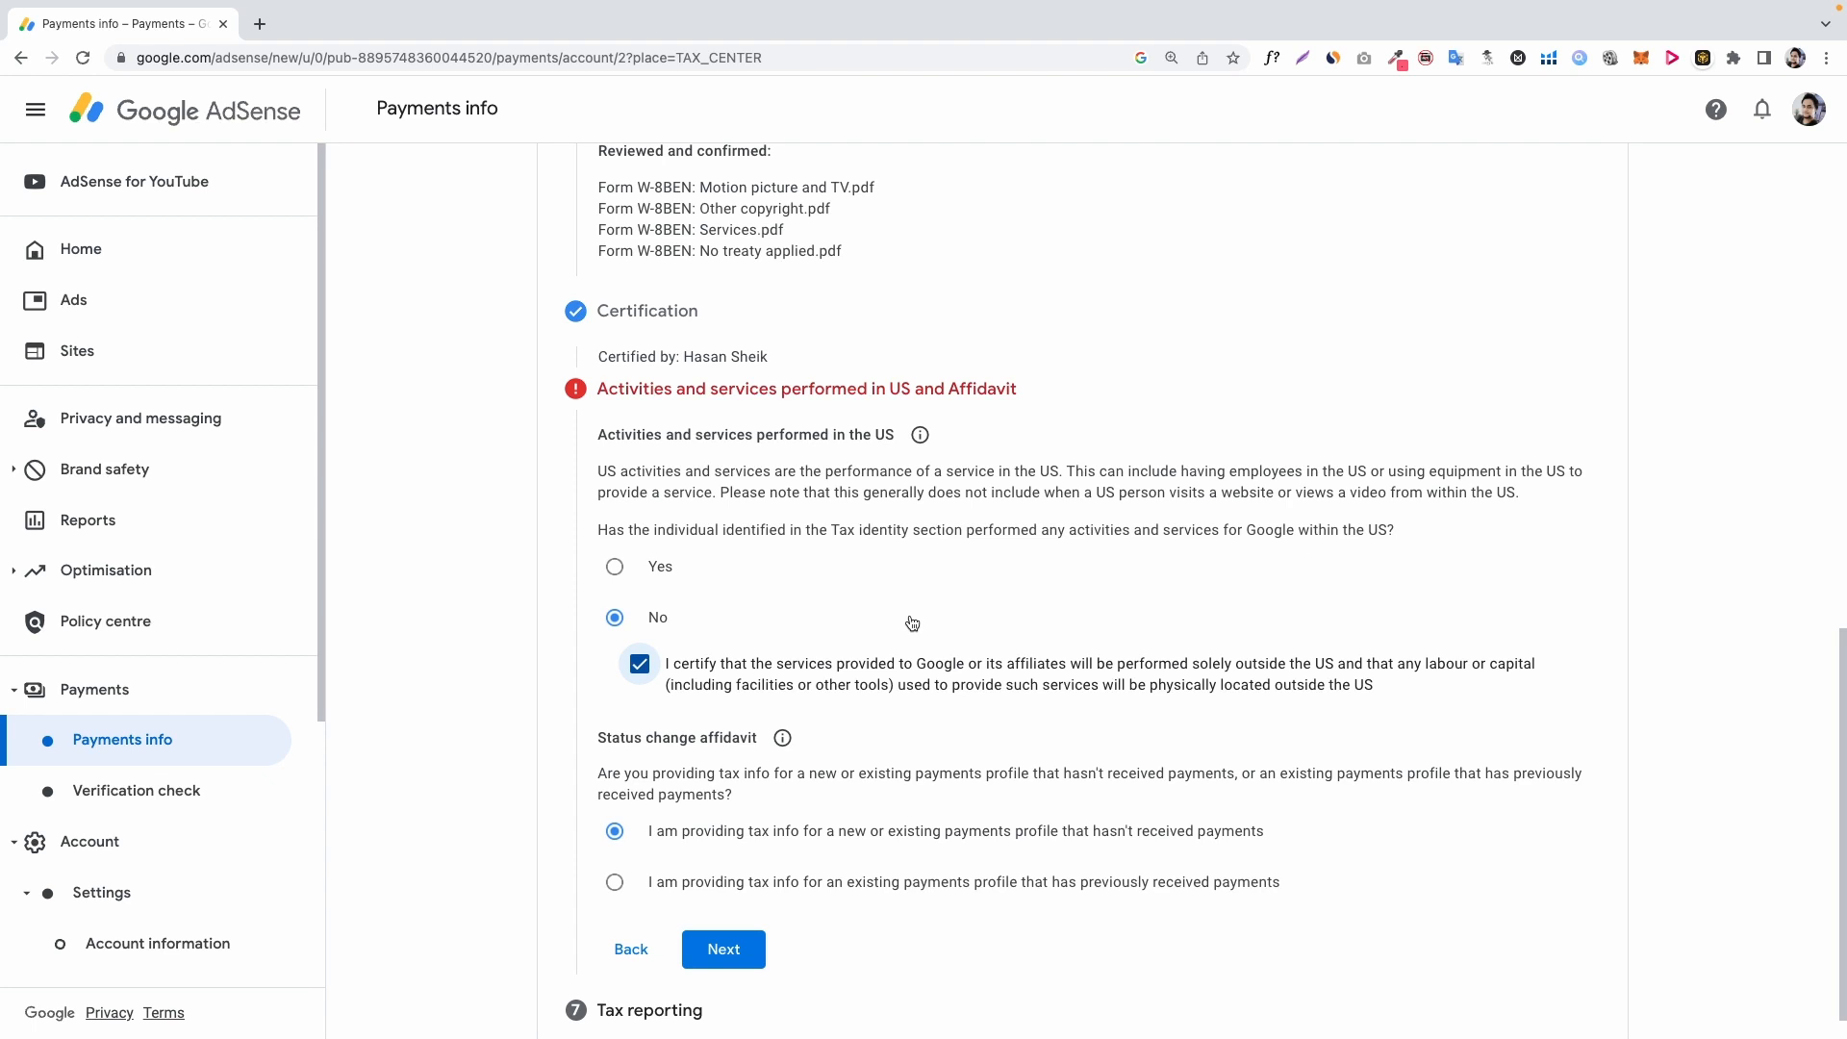
scroll(912, 623, down, 1)
click(726, 907)
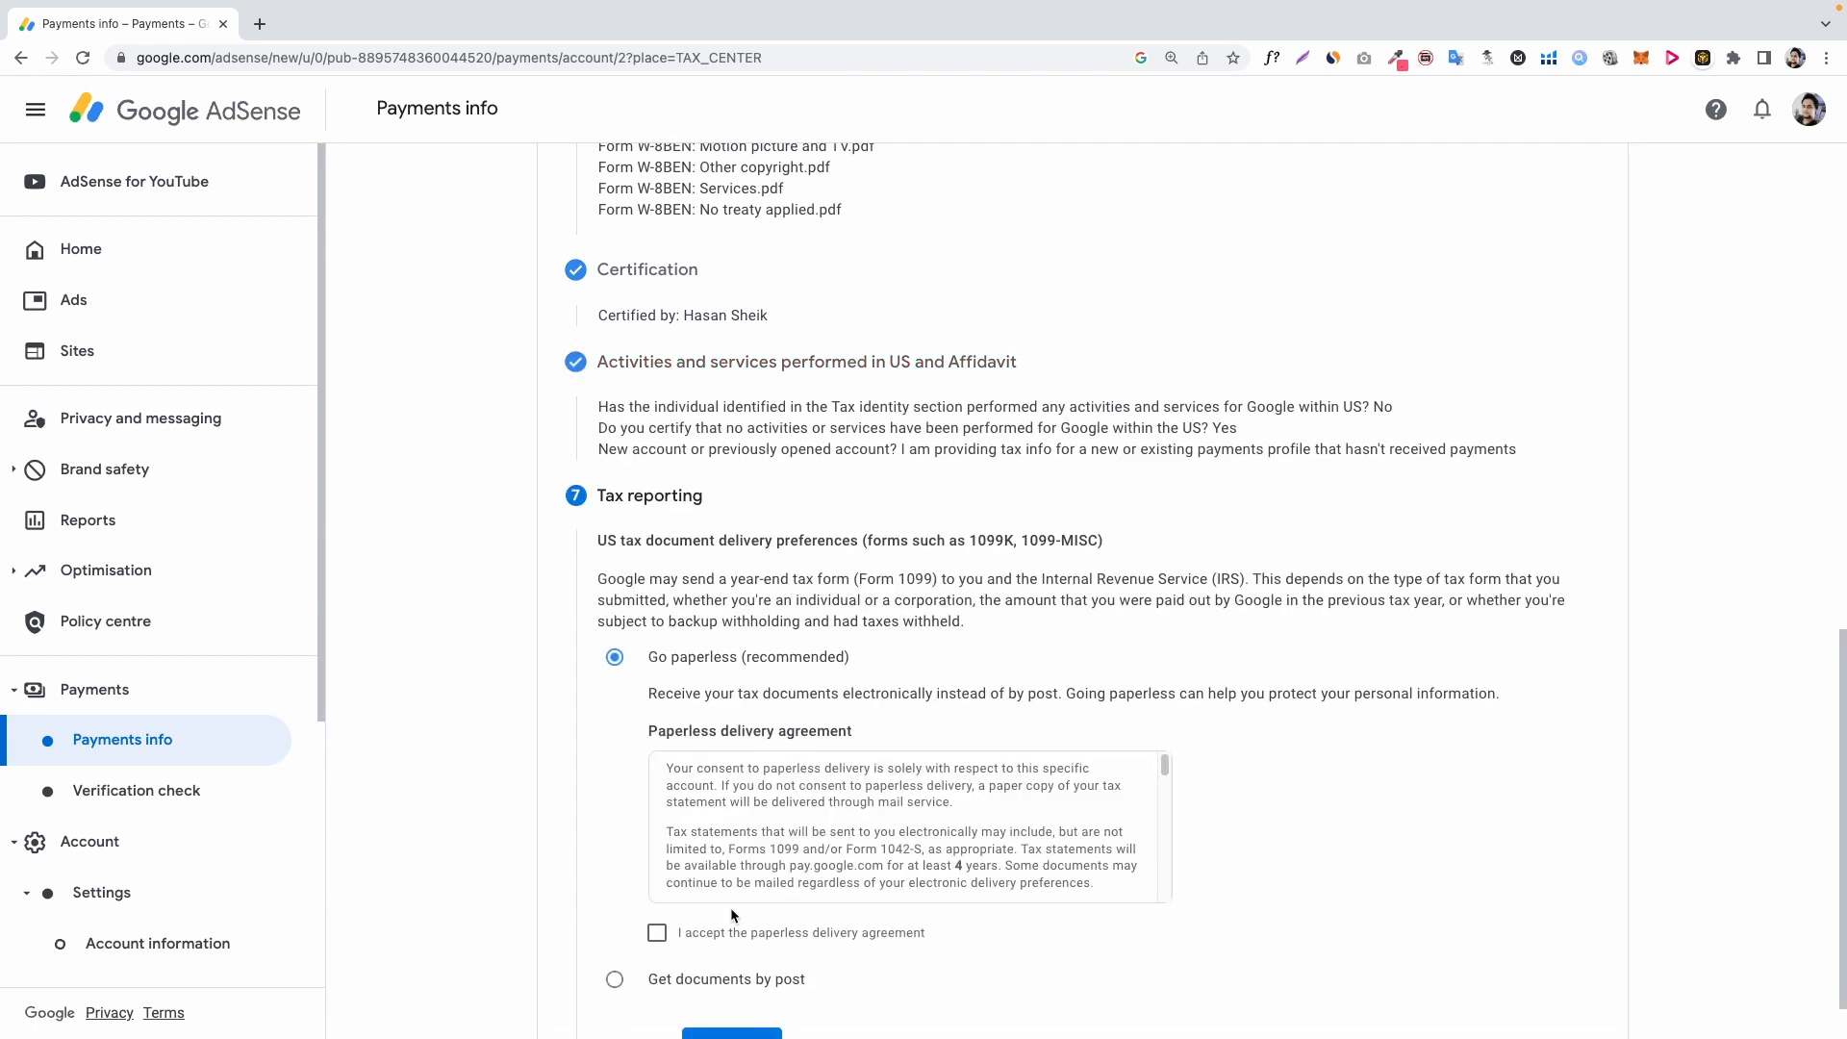
Accept the paperless delivery agreement for US tax documents and submit the W-8BEN form.
scroll(877, 828, down, 3)
click(656, 932)
scroll(1013, 835, down, 5)
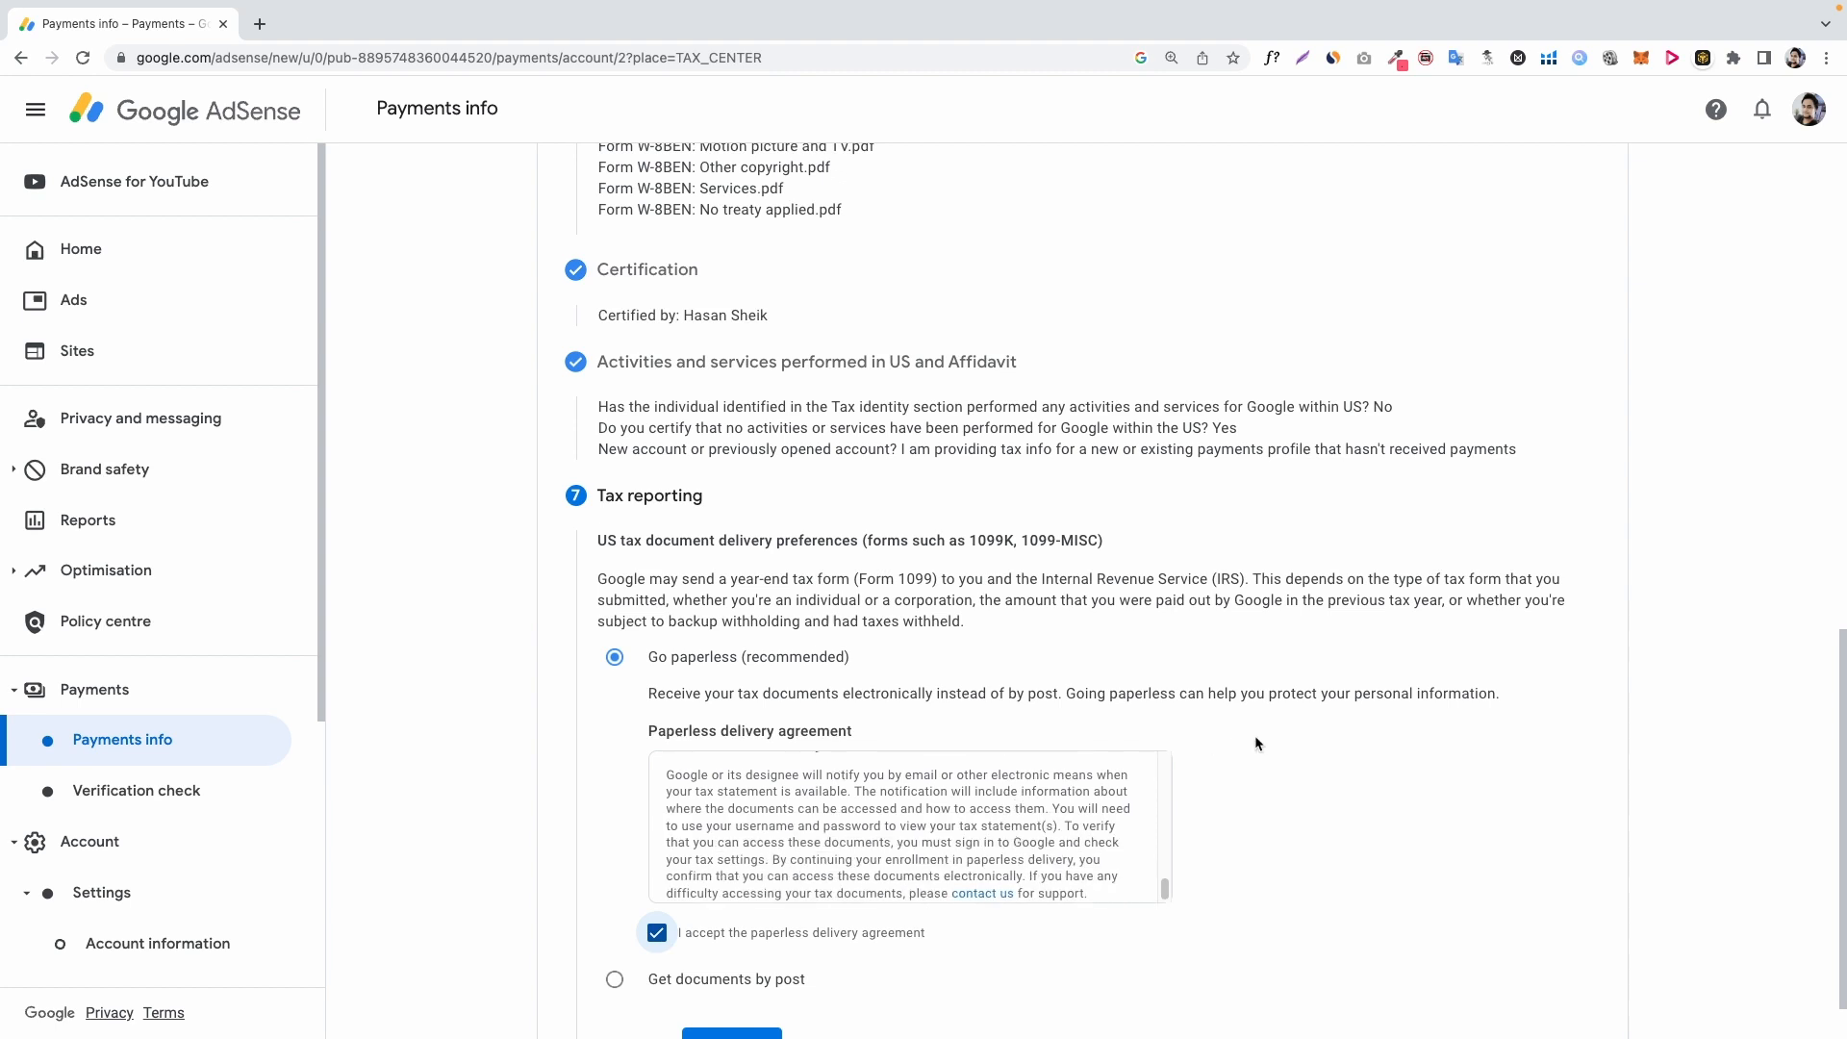
scroll(1254, 743, down, 1)
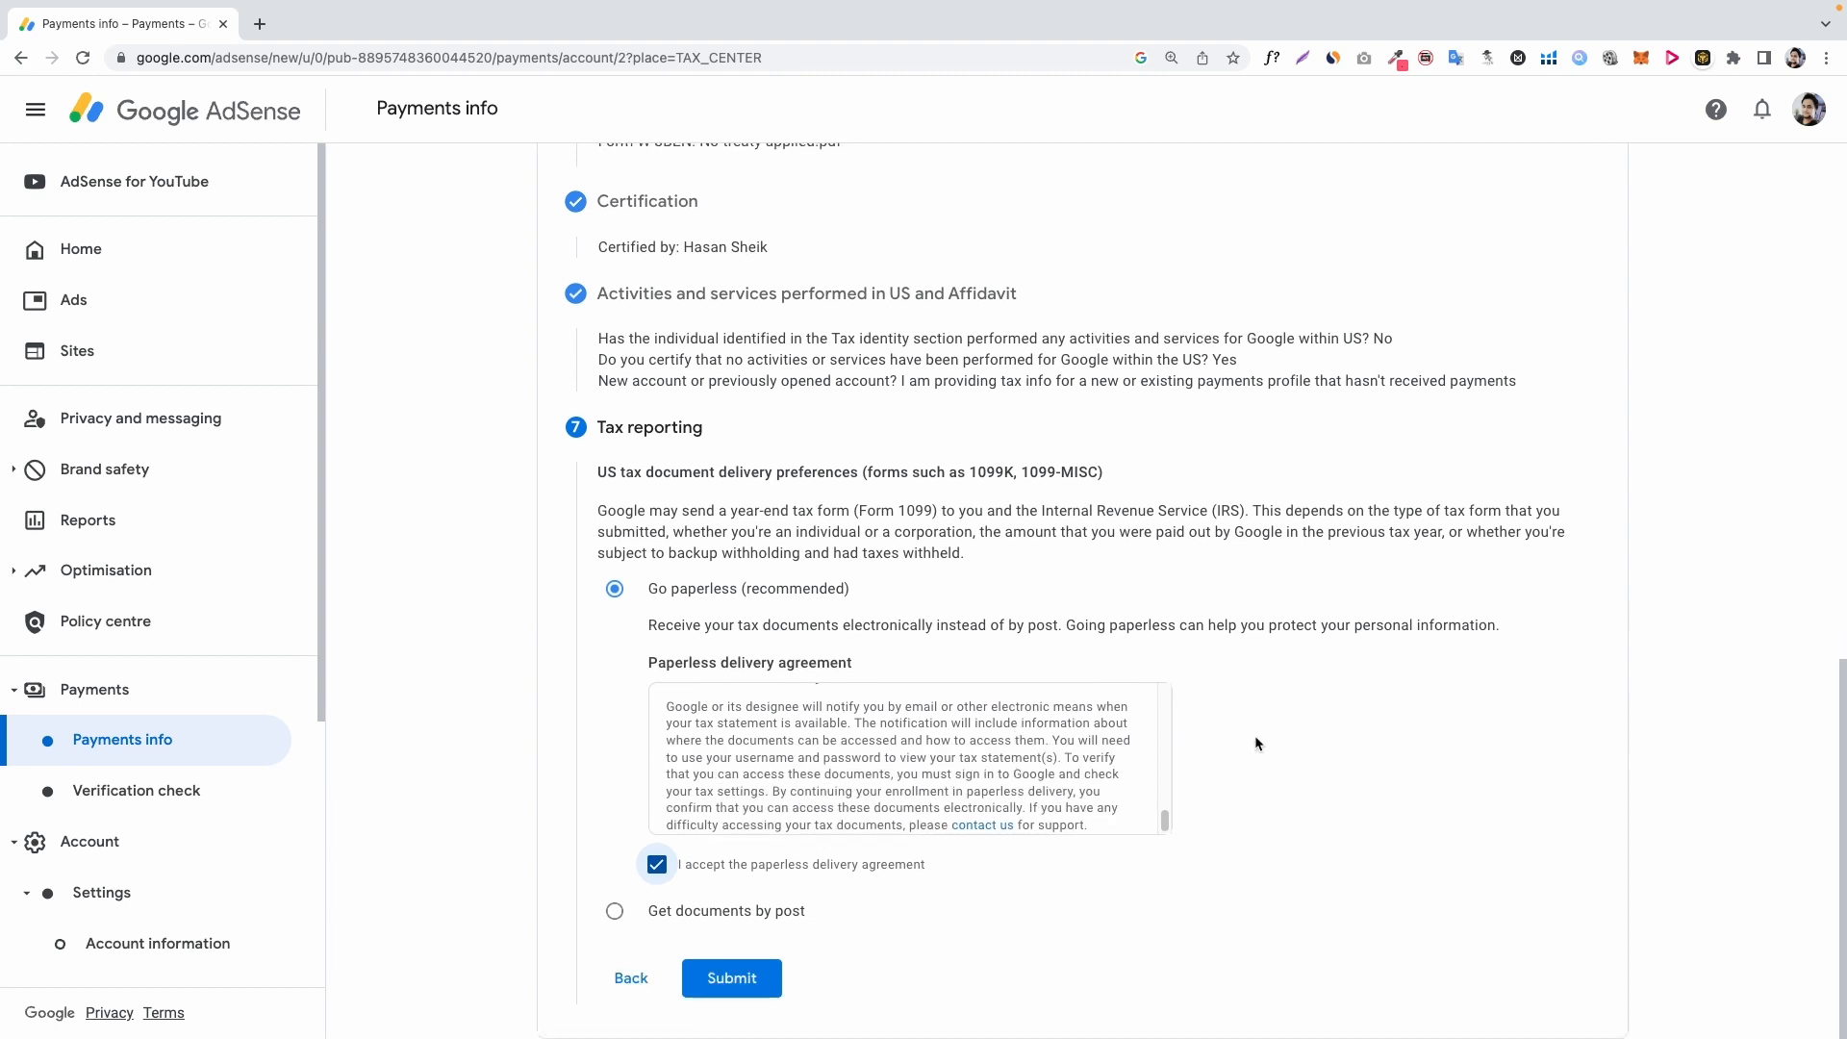
click(733, 978)
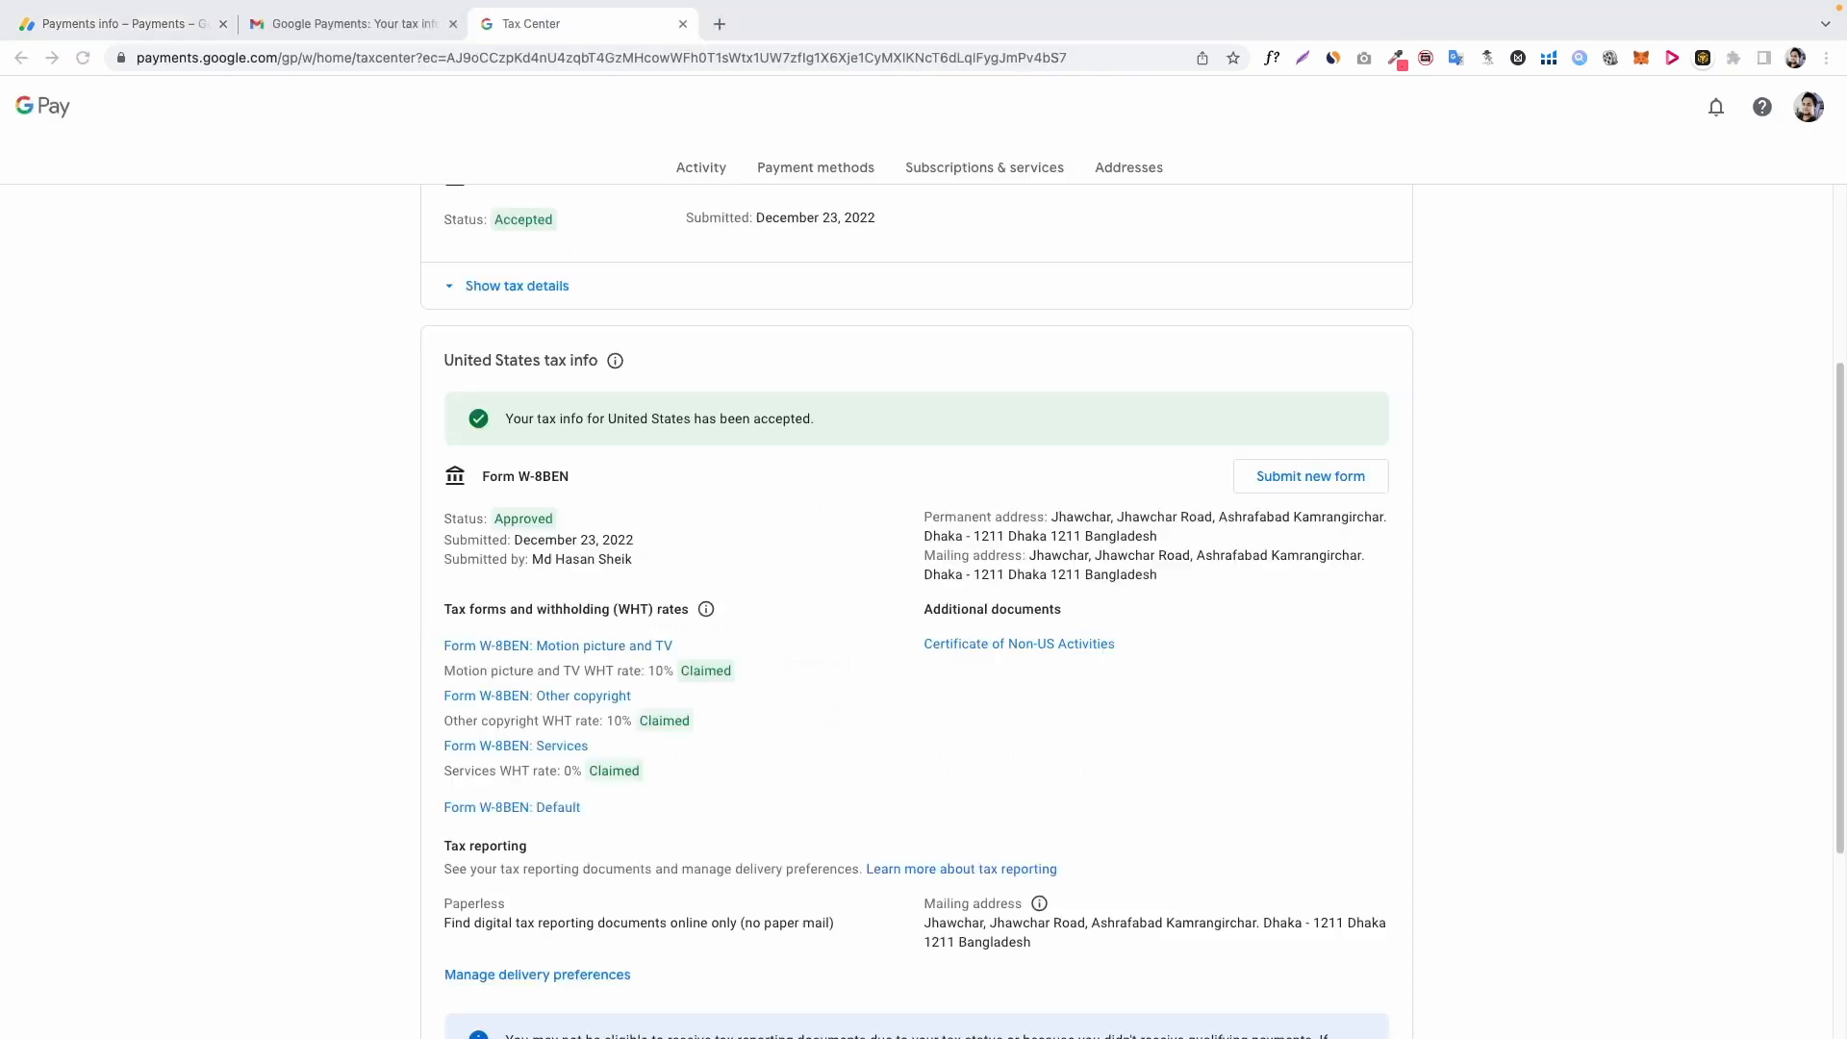
Review the Bangladesh and United States tax info in the Google Pay Tax Center, including form status, withholding rates and tax reporting.
scroll(605, 705, up, 5)
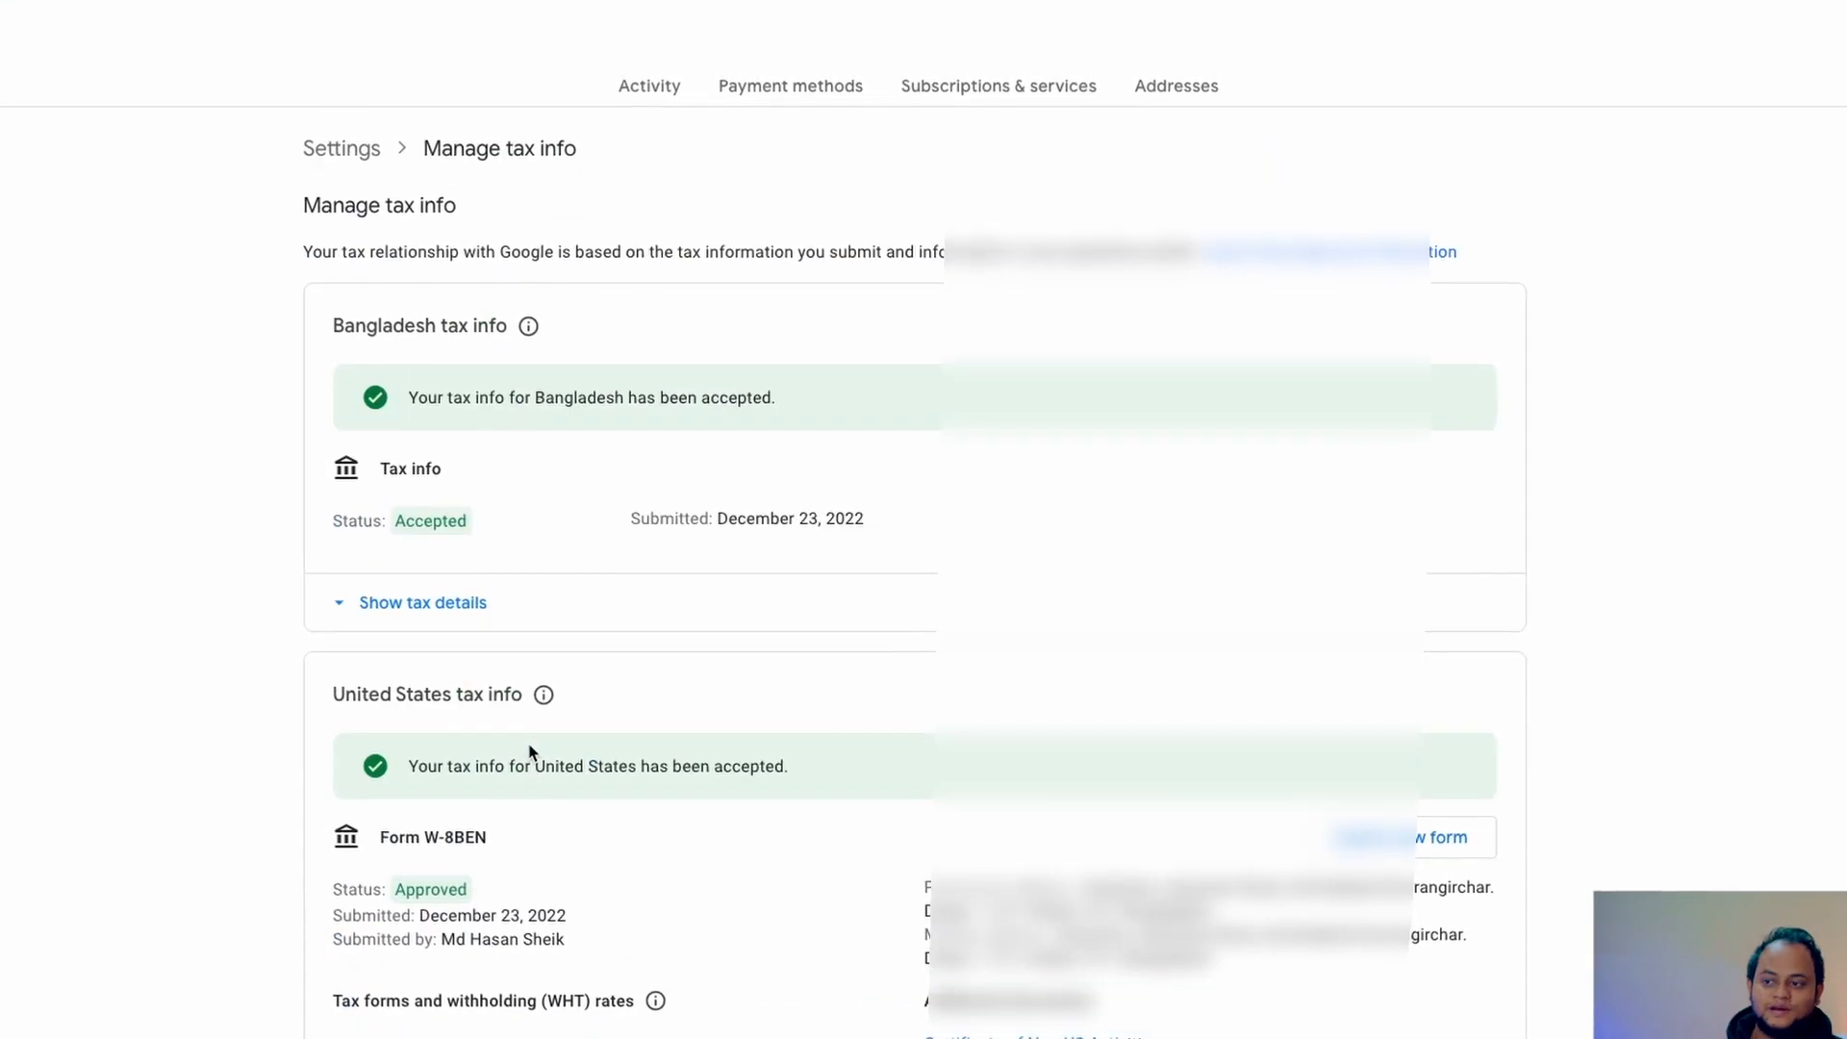
scroll(533, 750, down, 3)
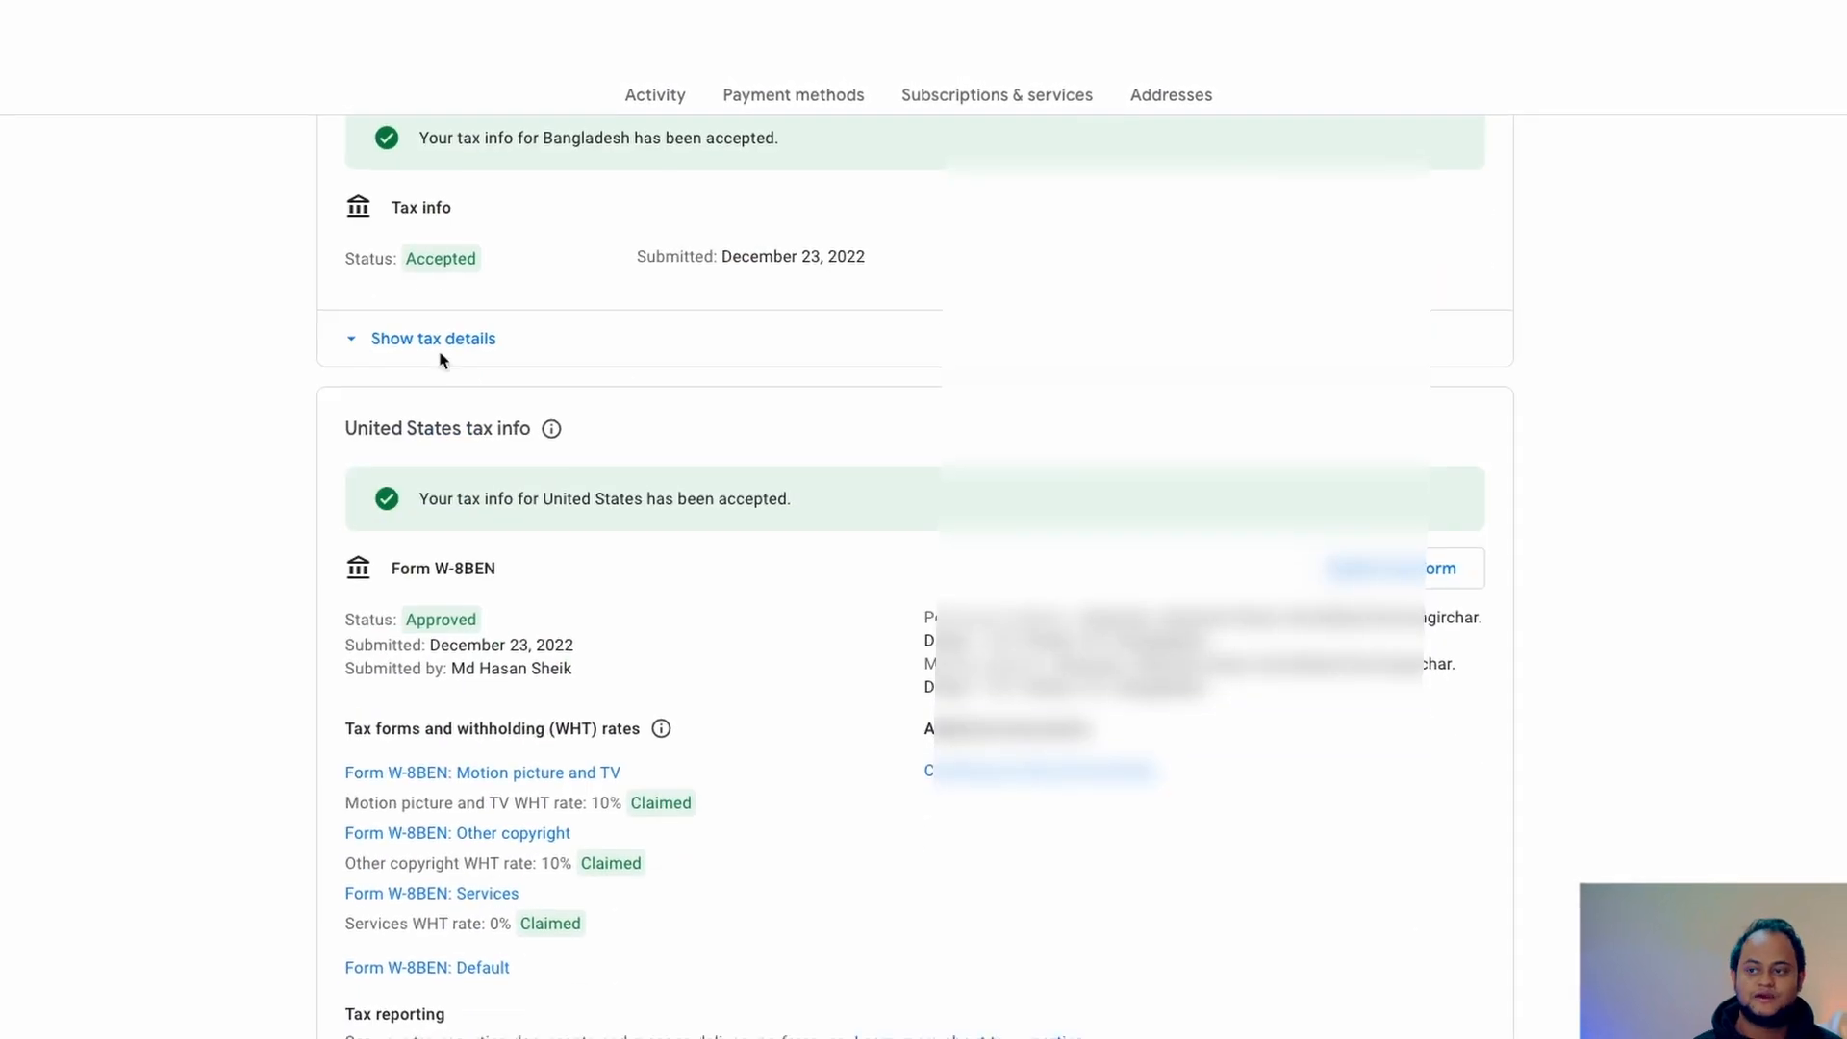
scroll(847, 429, down, 1)
scroll(847, 429, up, 1)
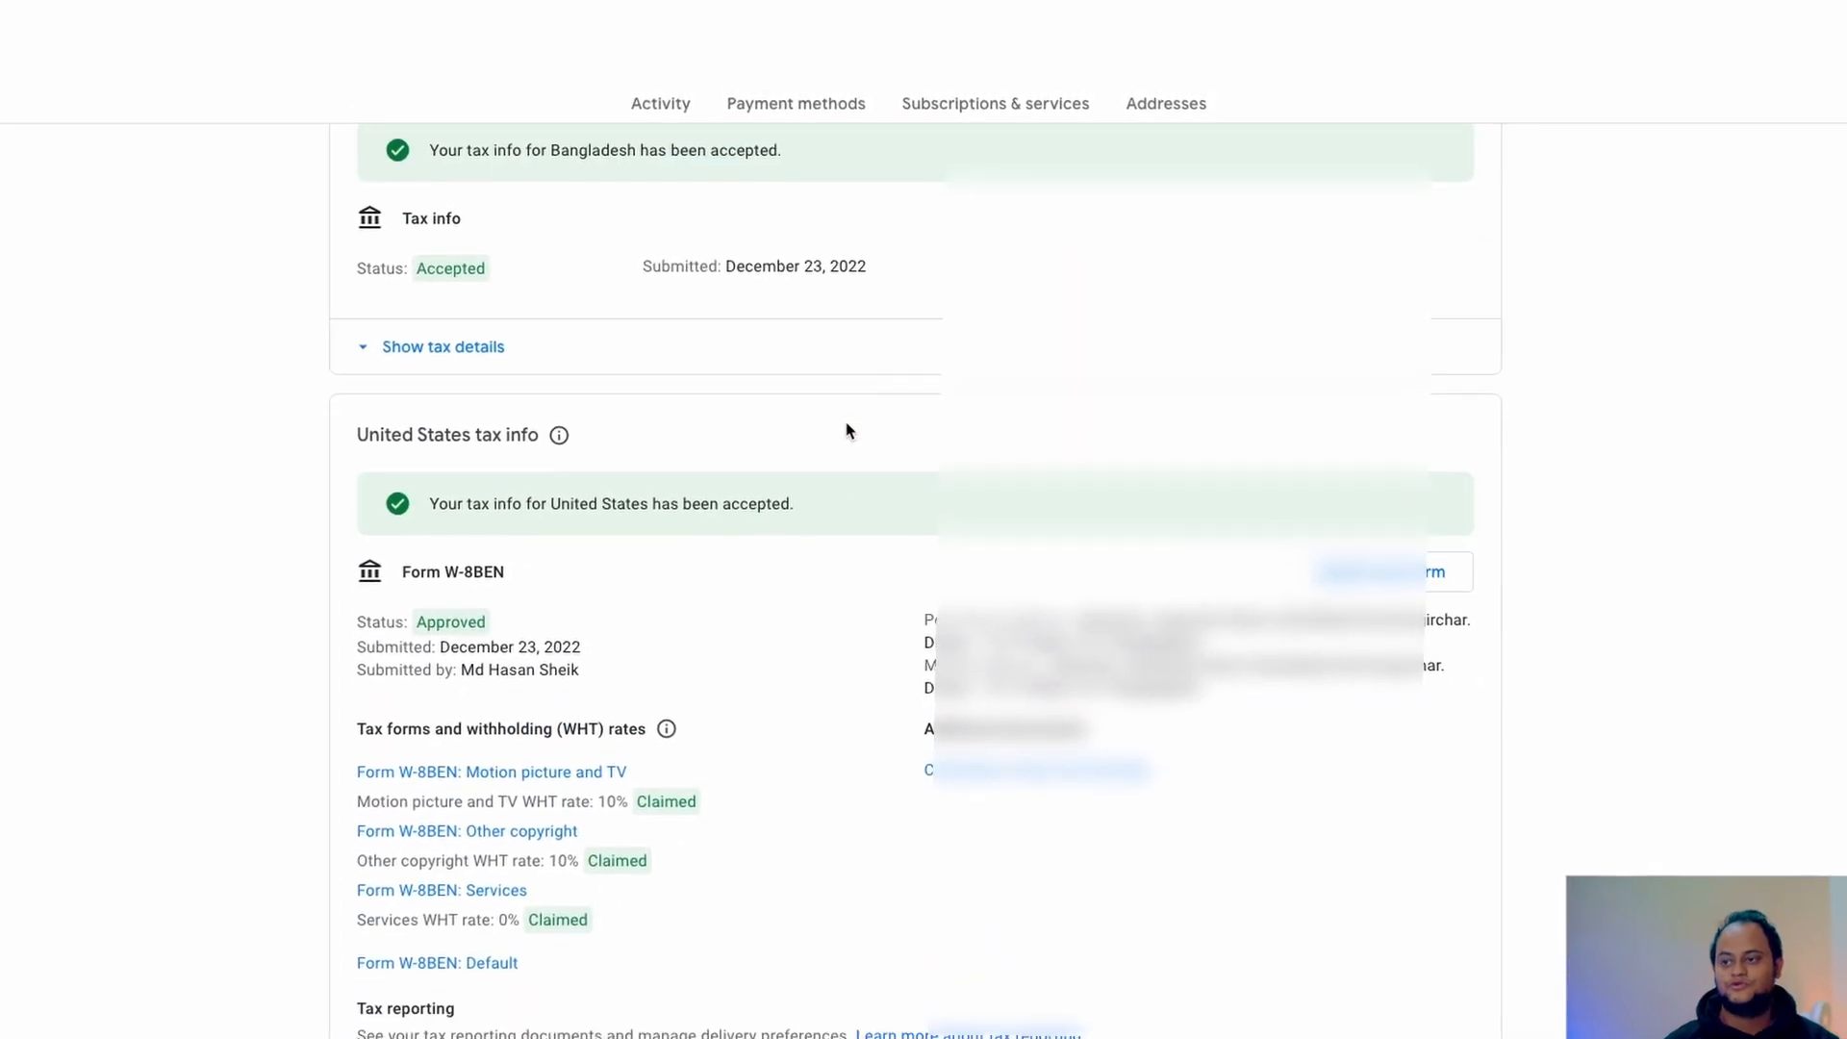
scroll(623, 759, down, 1)
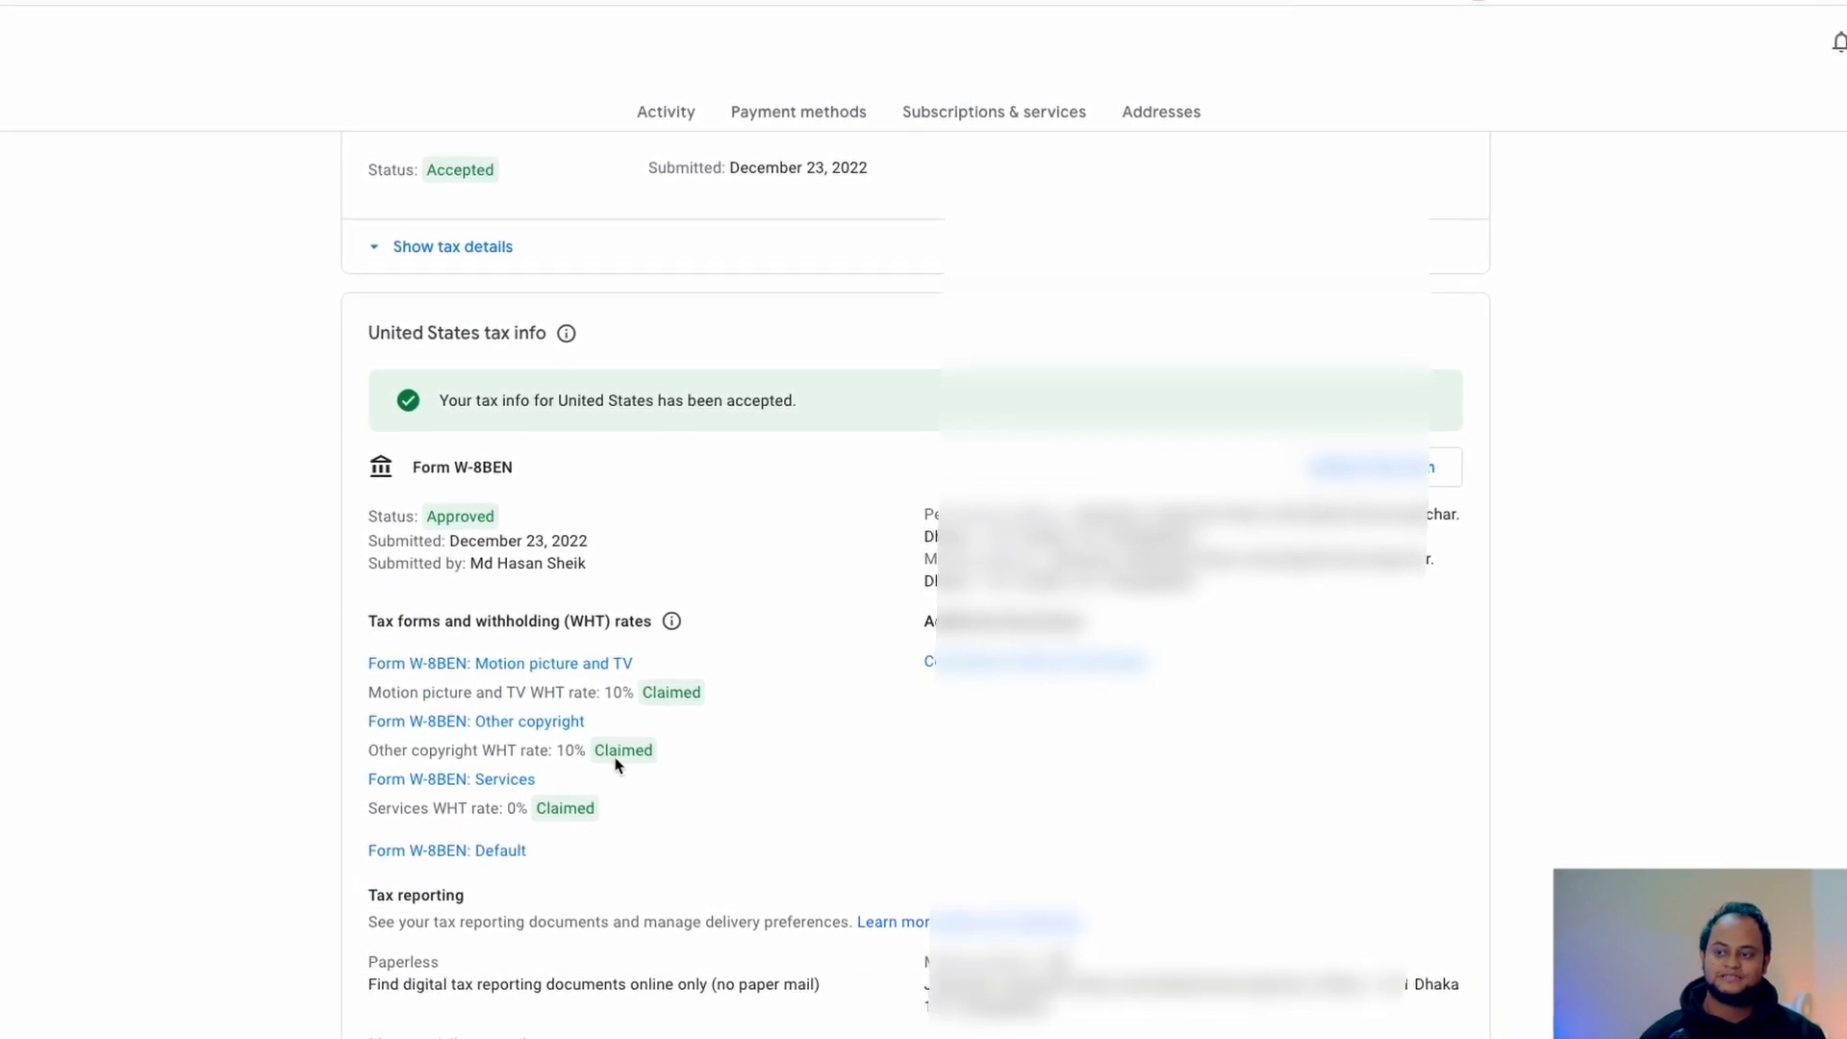
scroll(961, 747, down, 1)
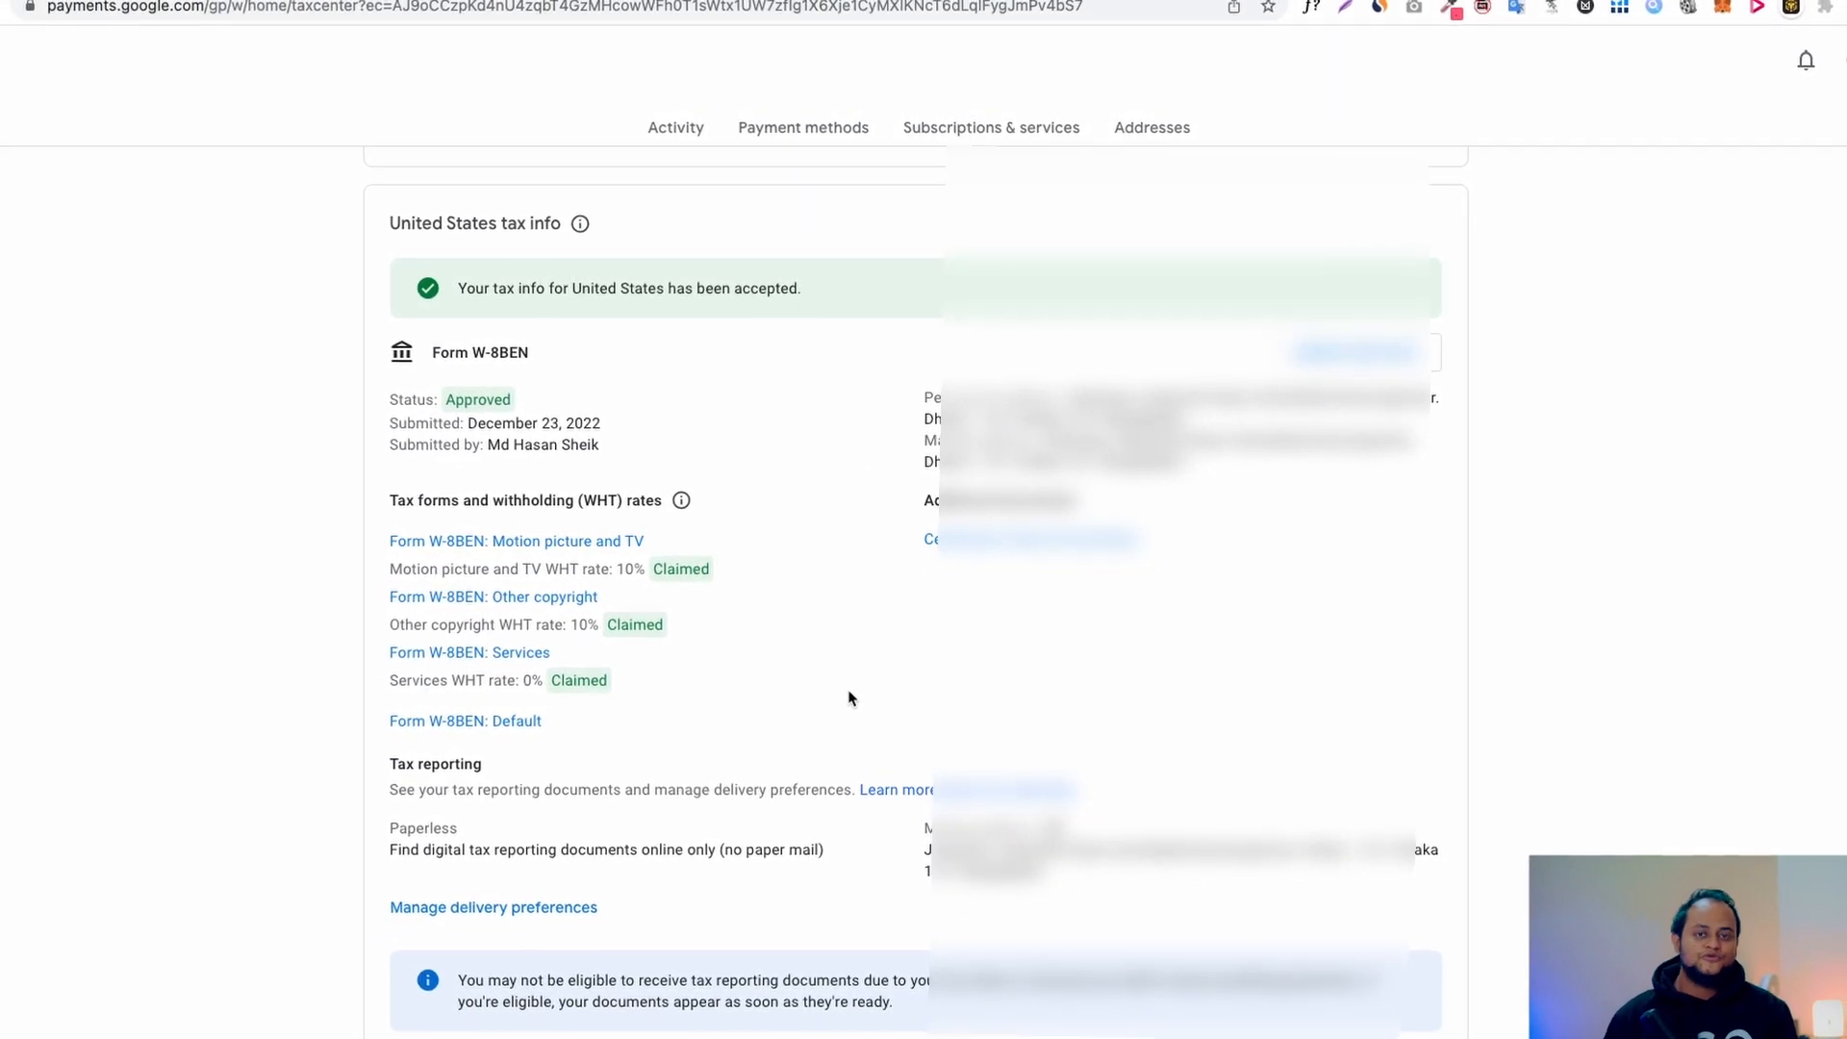
scroll(850, 697, down, 1)
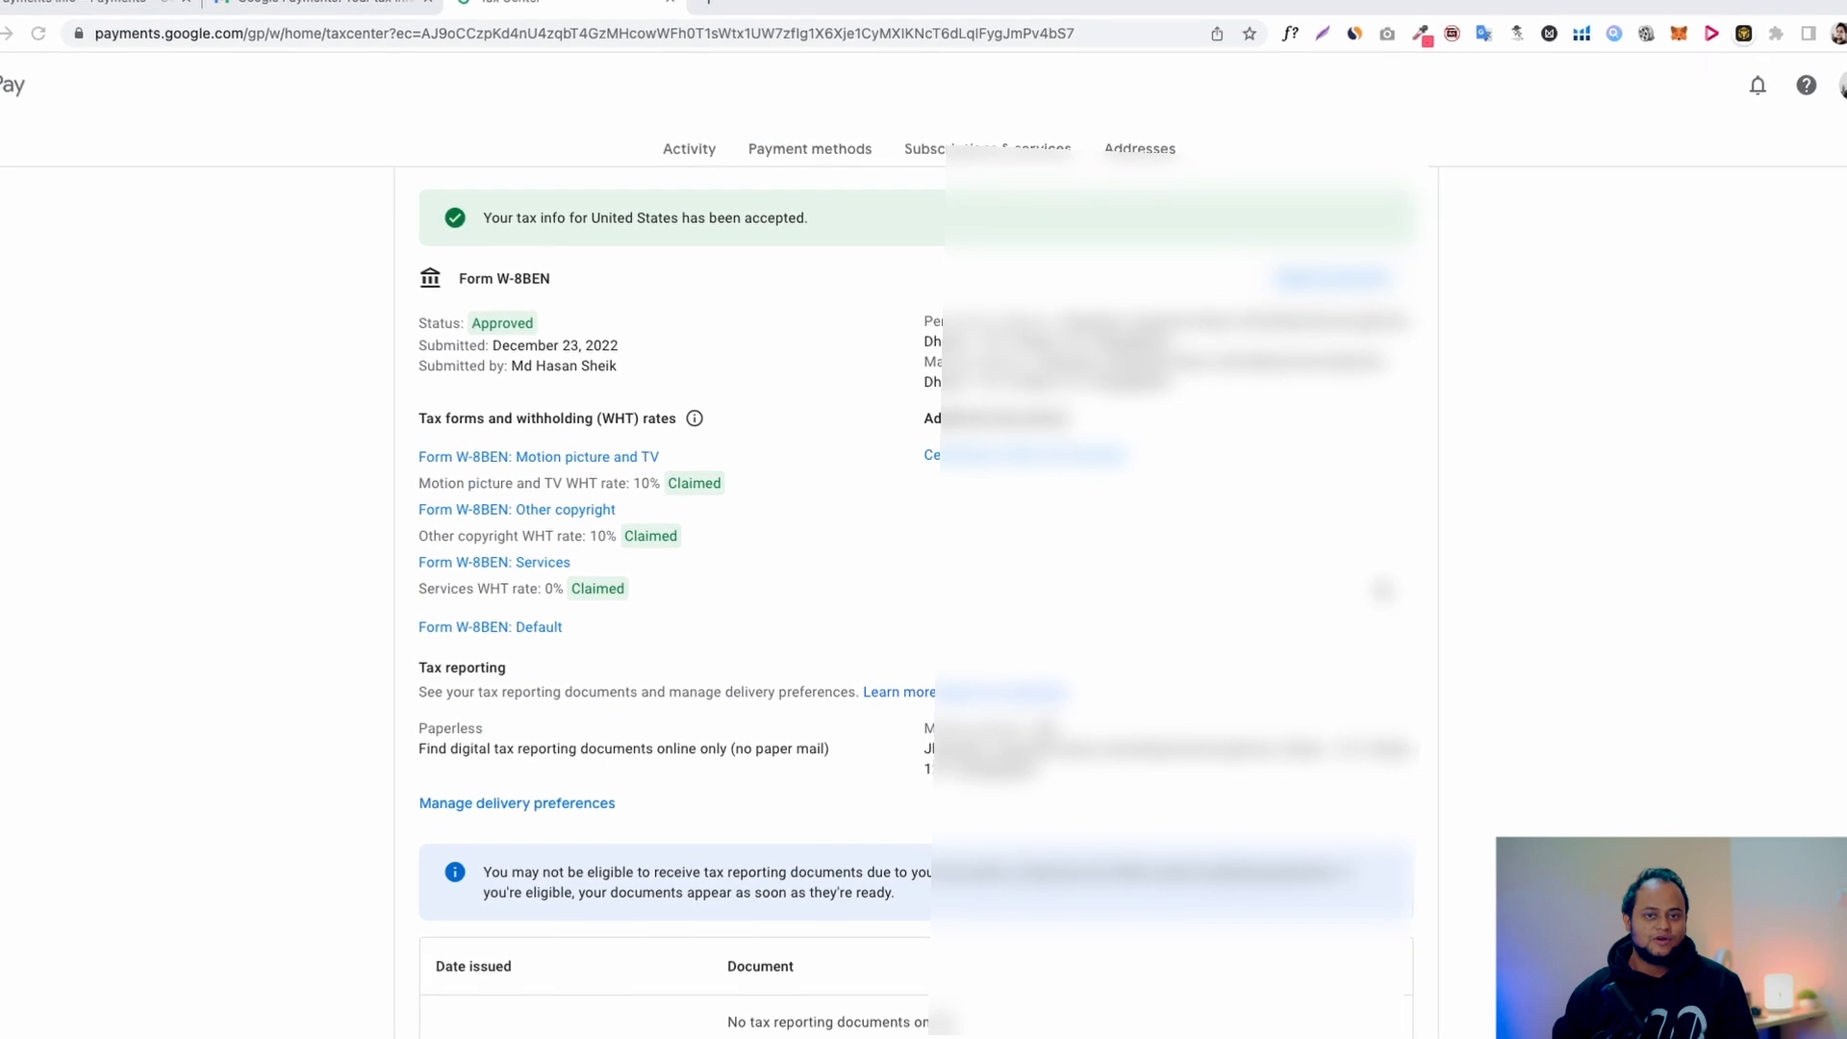
scroll(923, 577, down, 2)
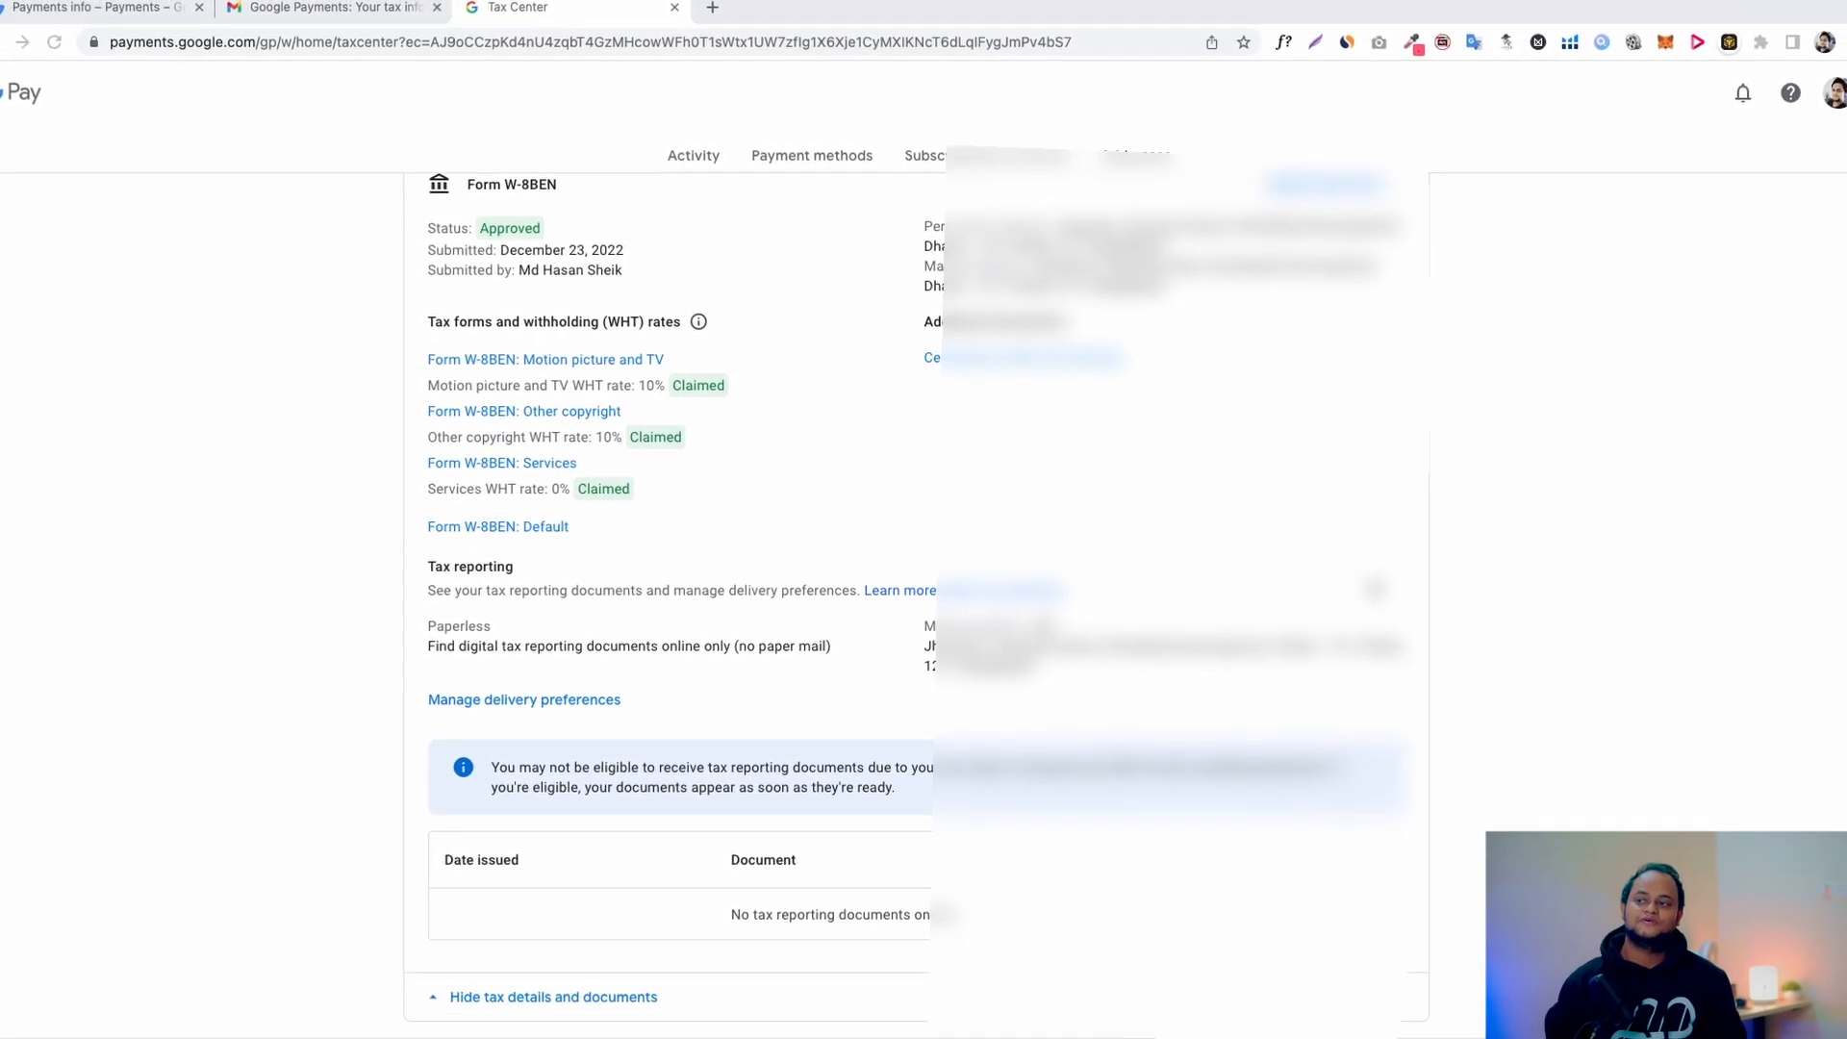